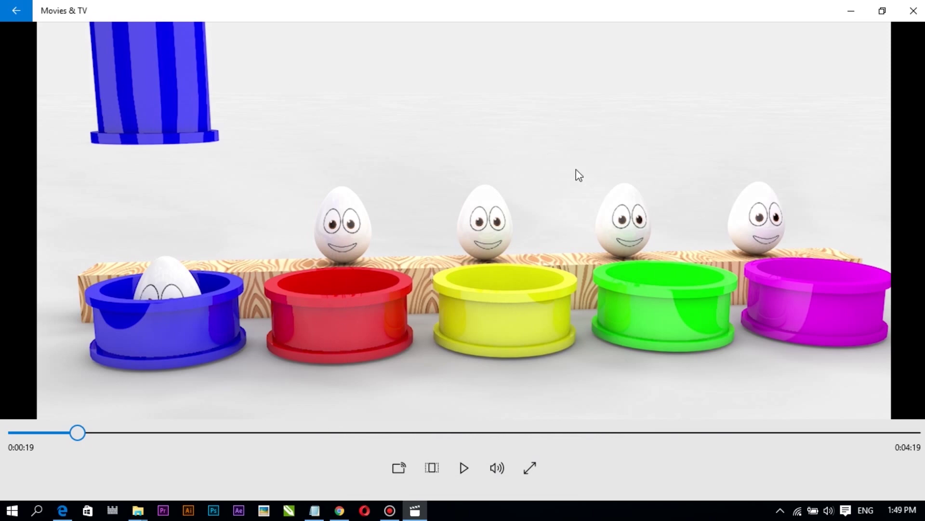
- Play a few seconds of the finished egg animation video and pause it
click(461, 463)
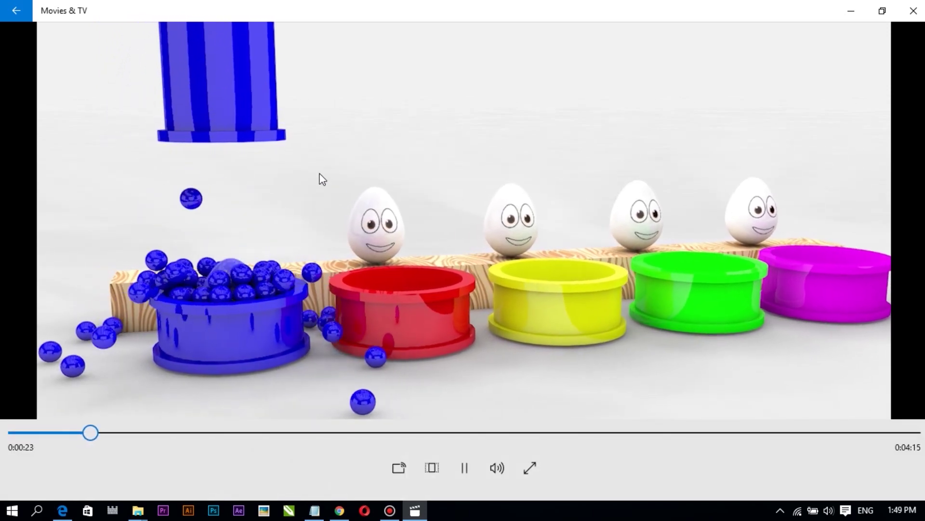
click(465, 468)
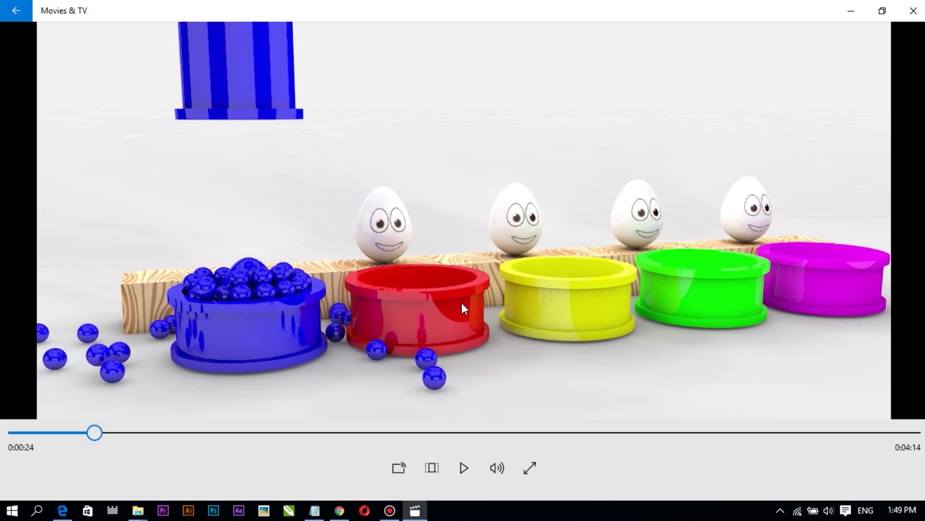
- Review the two required programs, Adobe Premiere and Cenima 4d, in the Notepad list and return to the paused video
click(314, 510)
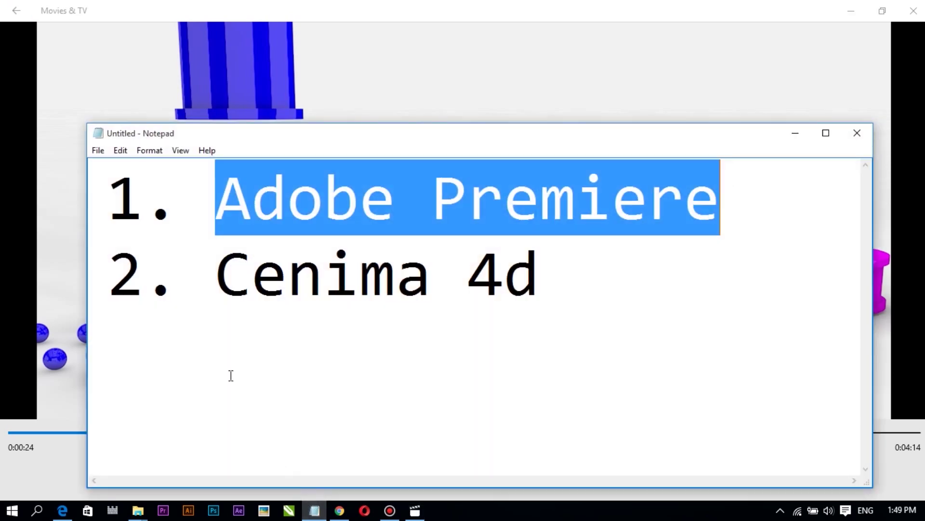
click(241, 219)
drag(216, 212, 727, 210)
drag(221, 279, 542, 285)
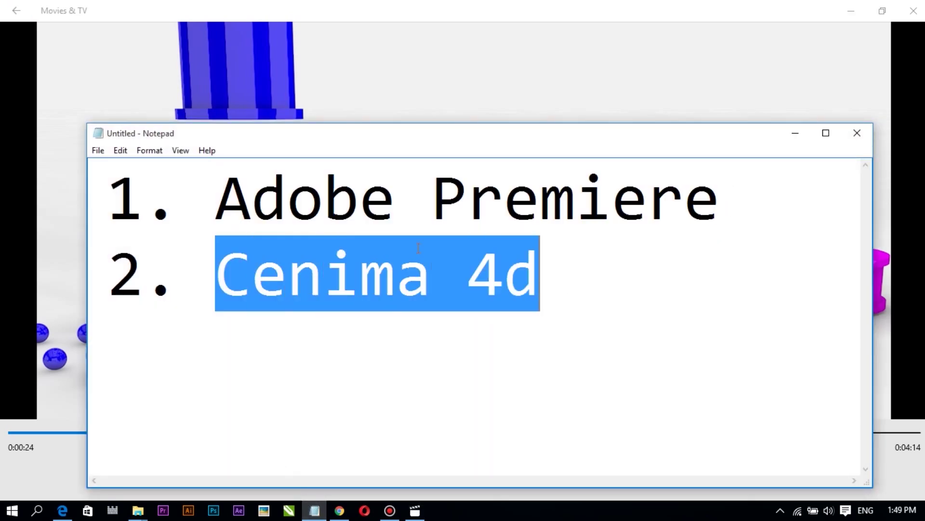
click(361, 202)
drag(226, 197, 717, 203)
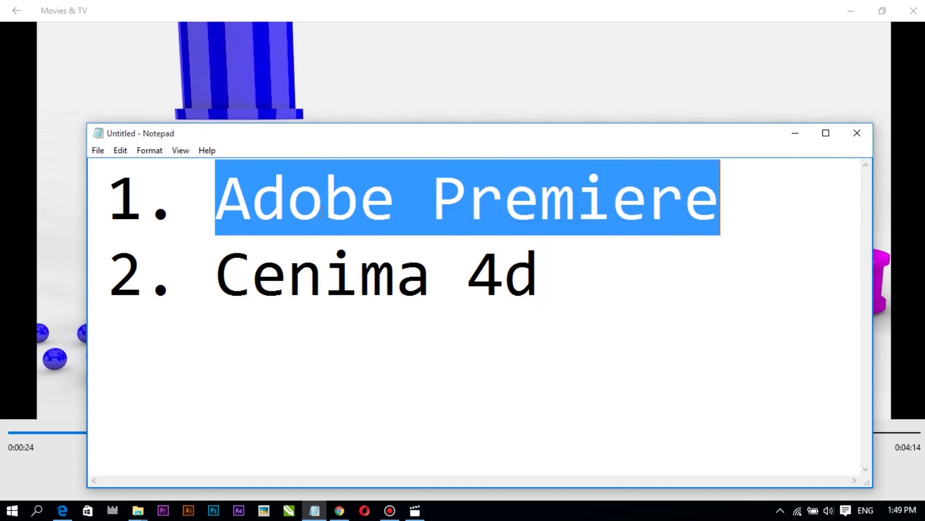
drag(214, 200, 753, 210)
drag(216, 279, 548, 284)
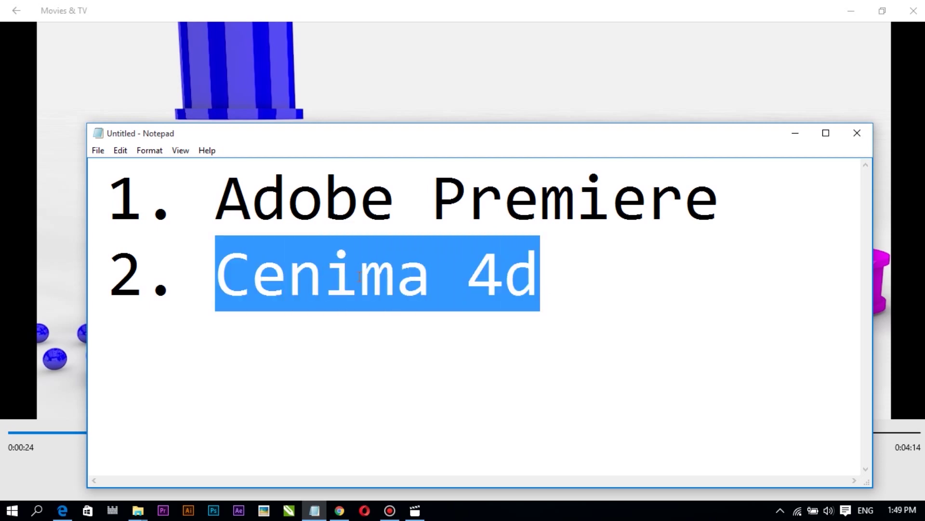
click(795, 135)
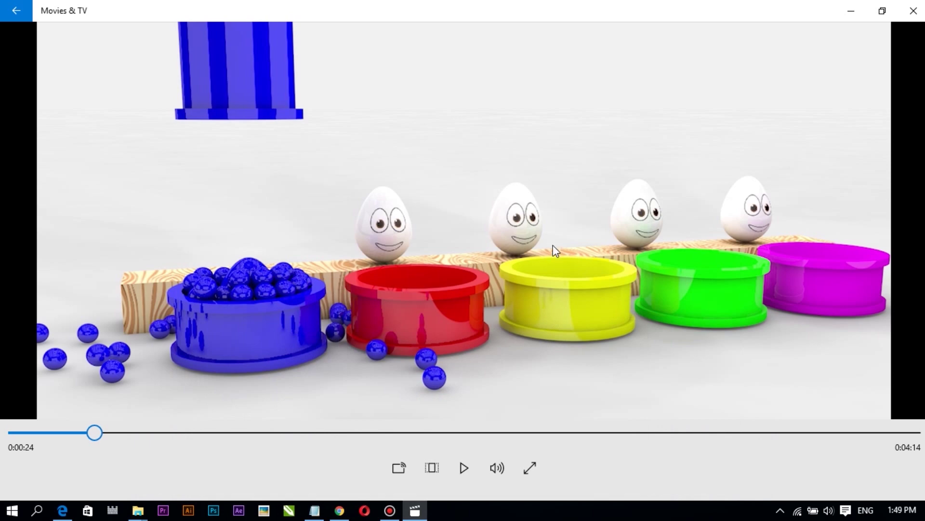
click(314, 510)
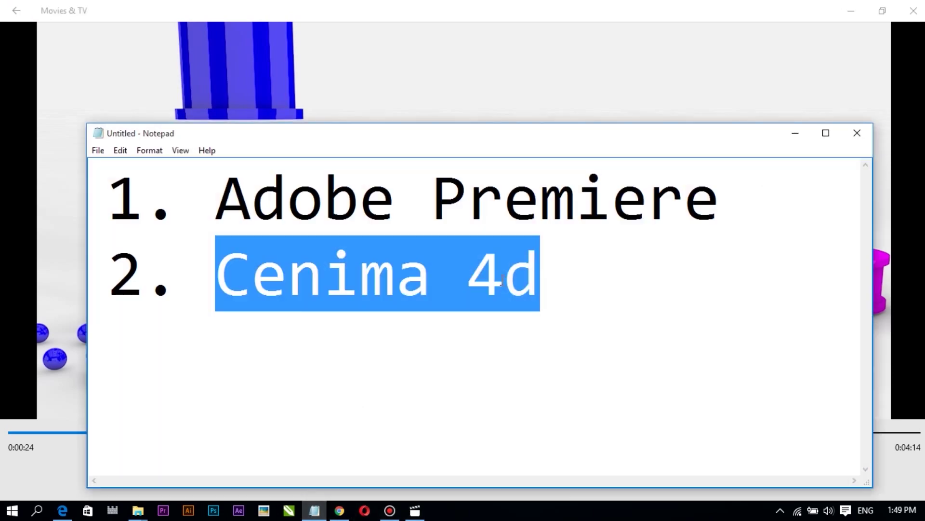
click(796, 133)
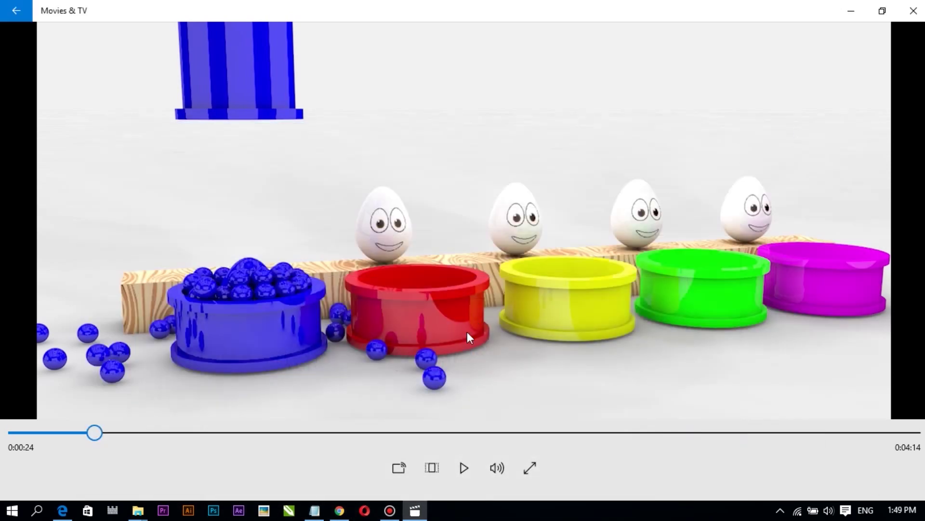
- Switch to File Explorer and locate the EGG Animation folder inside the "a color" folder on drive D, ending inside EGG Animation
mouse_move(145, 514)
click(219, 456)
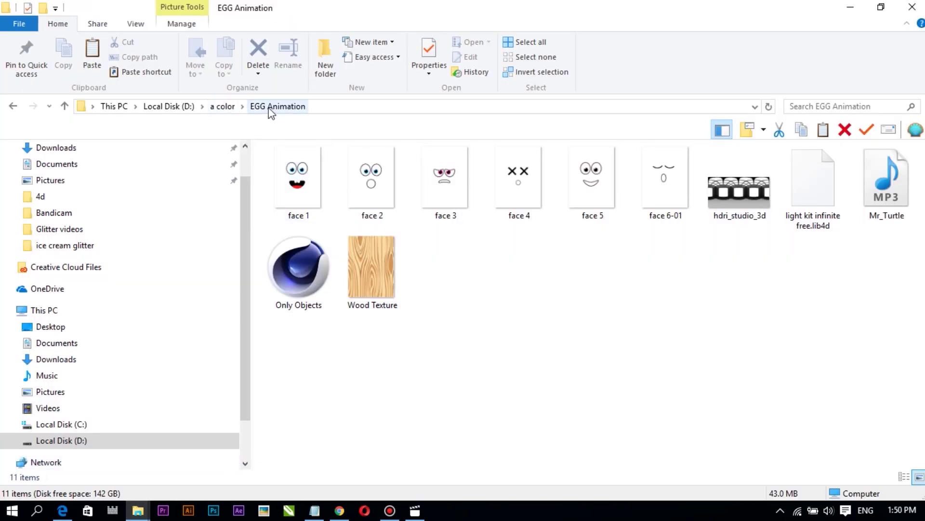
click(212, 106)
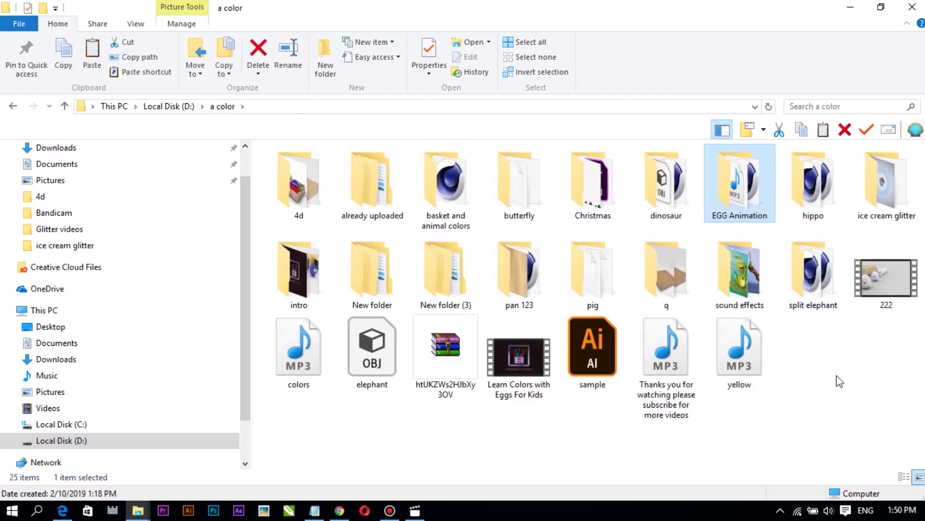
click(840, 382)
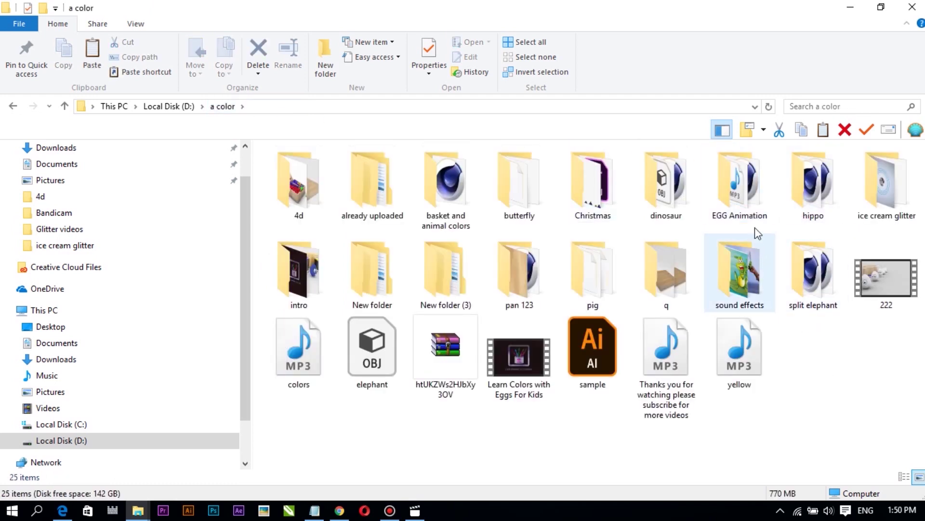
double_click(723, 219)
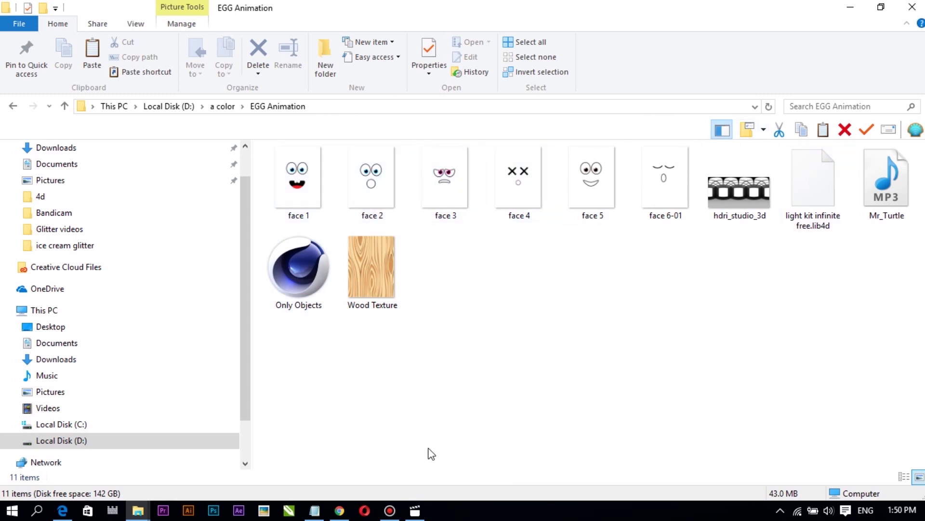
- Launch Cinema 4D and minimize the open File Explorer windows
click(13, 511)
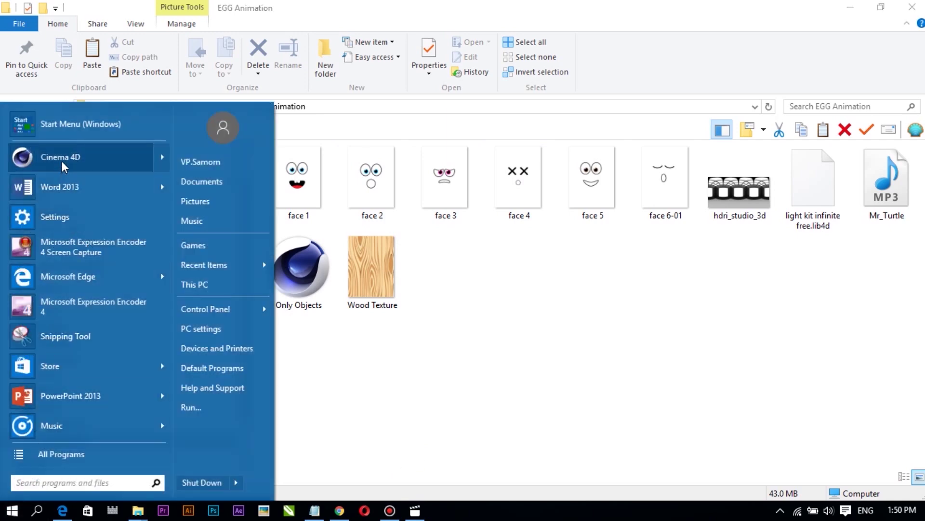
drag(62, 161, 62, 163)
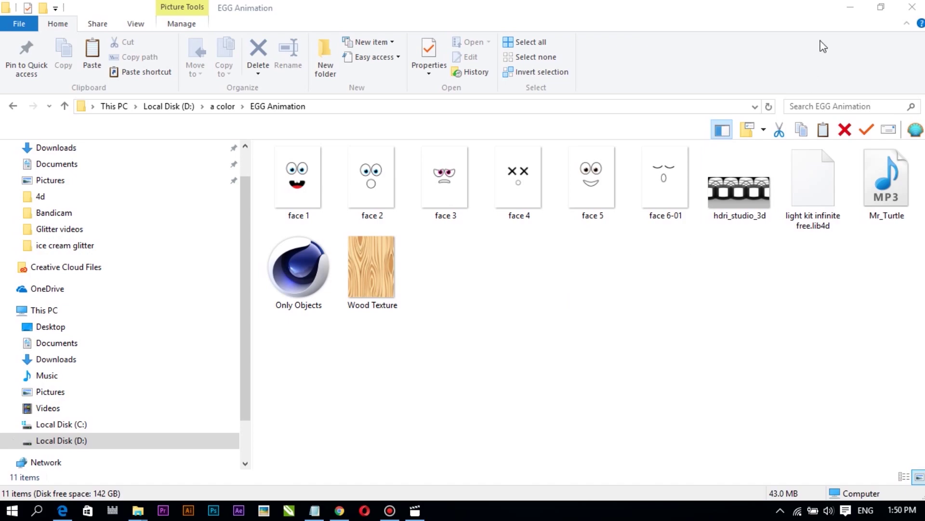
click(854, 16)
click(854, 16)
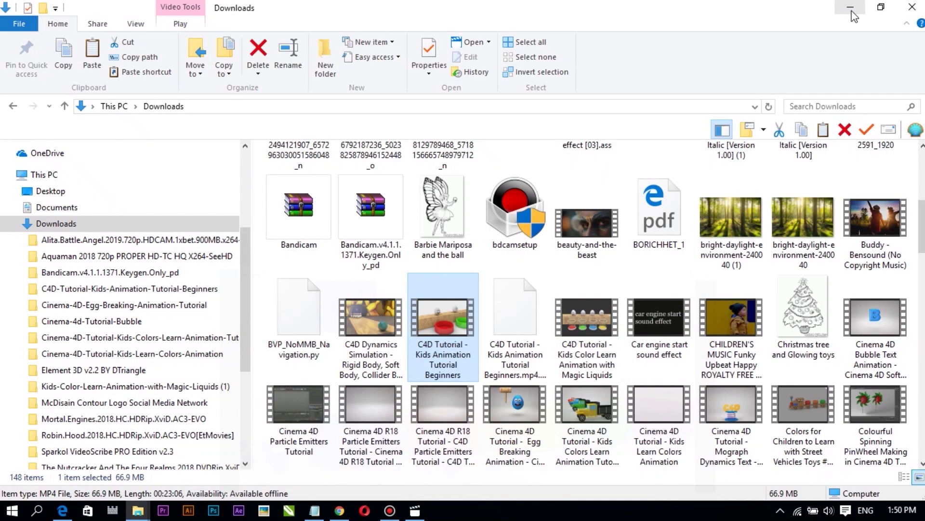
click(851, 9)
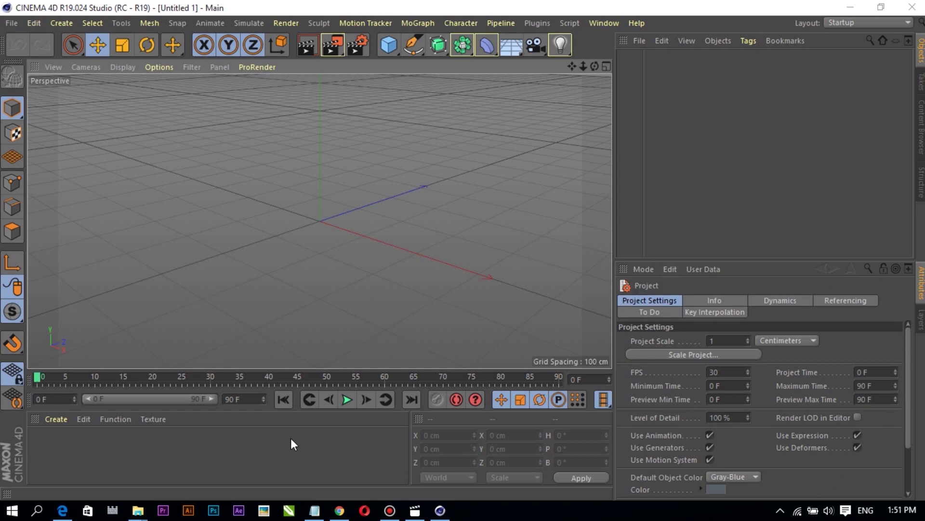
- Check the paused egg animation video for reference and add a Sphere primitive to the empty Cinema 4D scene
click(415, 510)
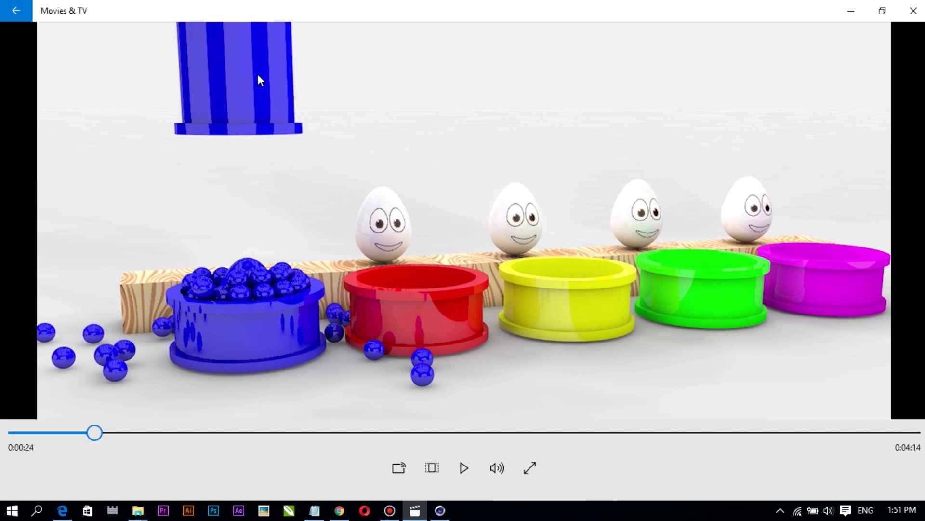
click(858, 10)
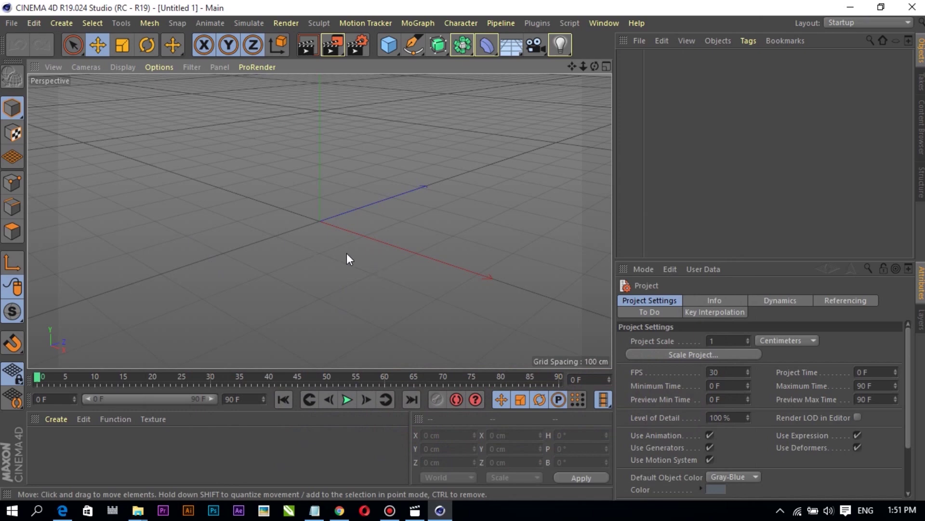
click(393, 48)
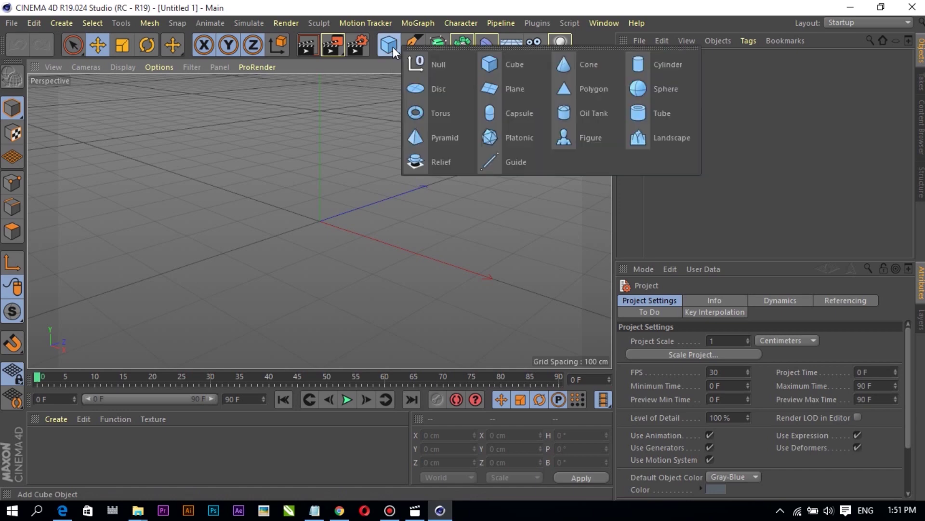
click(646, 88)
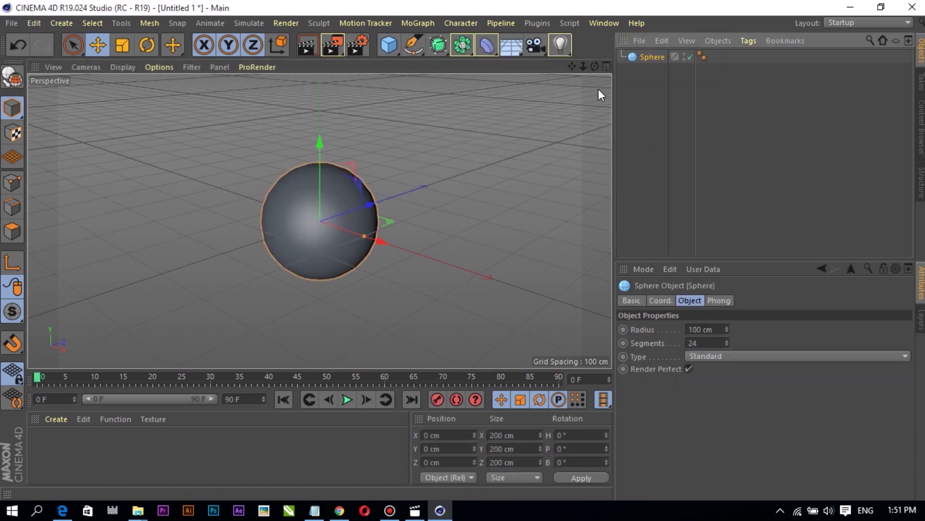
- Examine the sphere in the four-view layout and from different angles and distances in the perspective view
scroll(314, 240, up, 4)
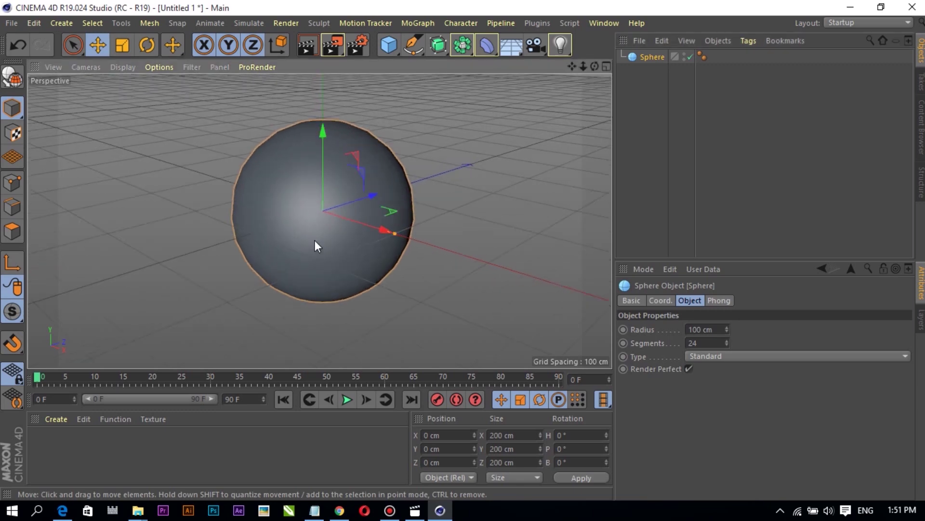
click(606, 67)
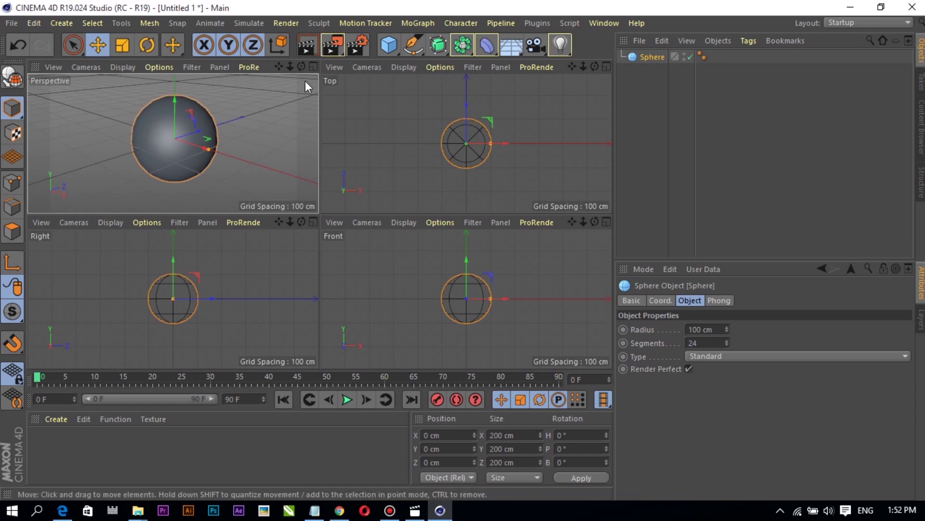
click(313, 67)
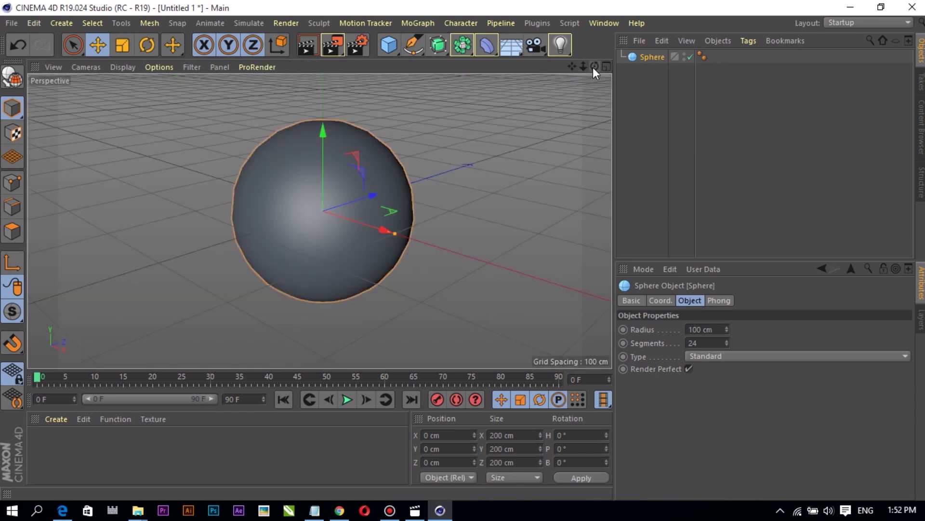
mouse_move(595, 68)
mouse_down()
mouse_move(444, 78)
mouse_move(448, 91)
mouse_move(600, 78)
mouse_up()
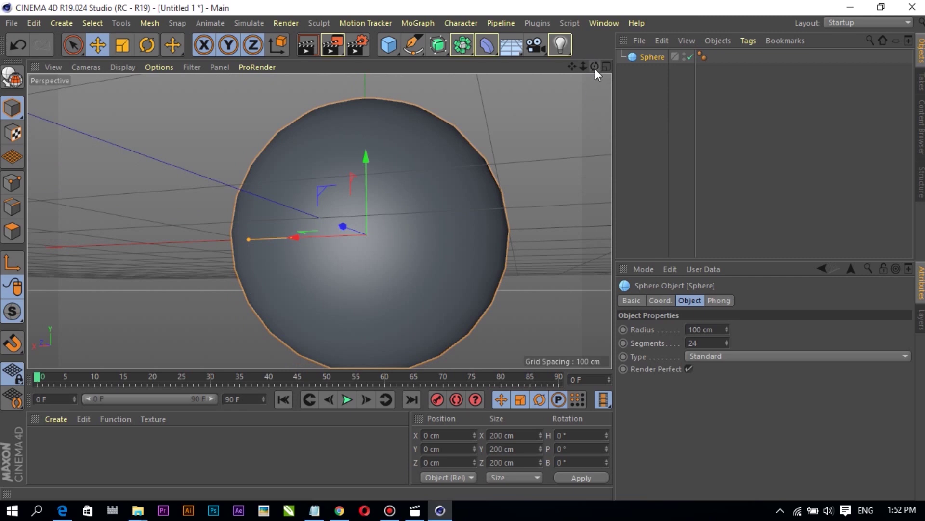
mouse_move(595, 68)
mouse_down()
mouse_move(525, 72)
mouse_move(550, 60)
mouse_move(596, 69)
mouse_up()
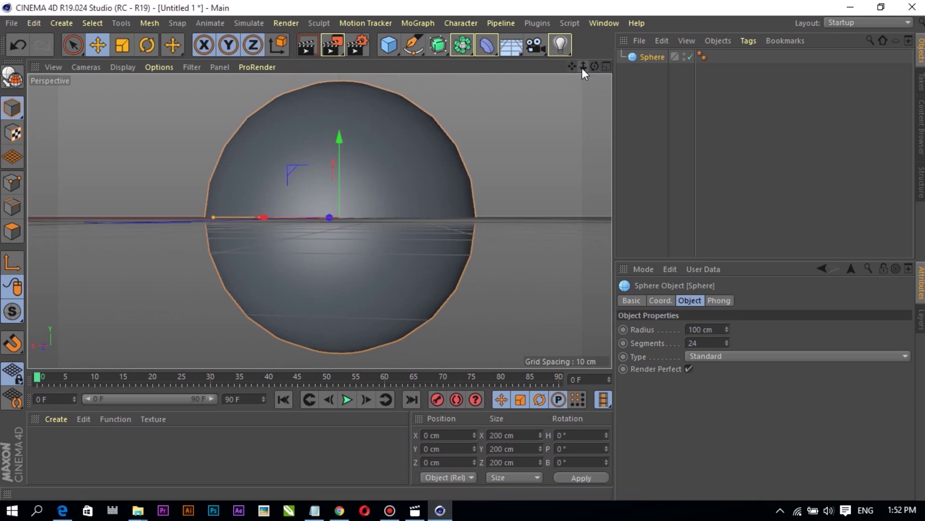
drag(582, 66, 520, 71)
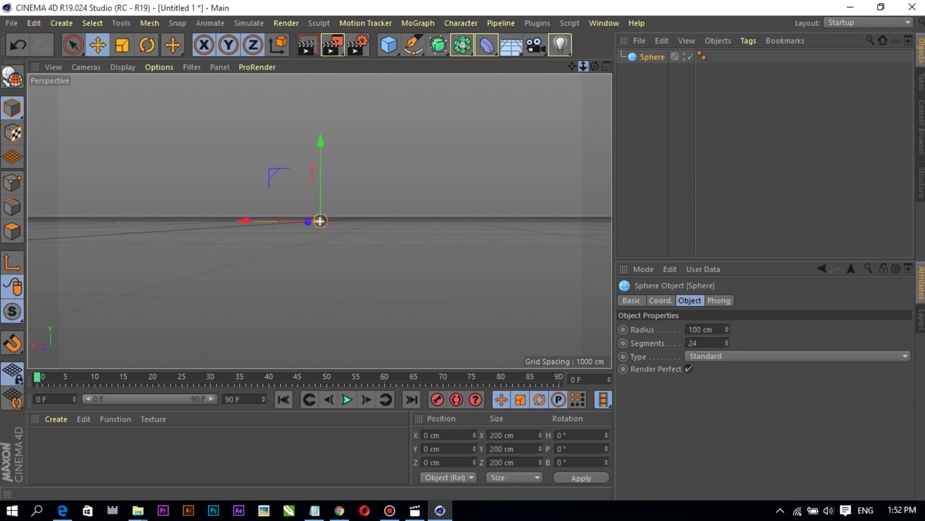
scroll(320, 221, up, 5)
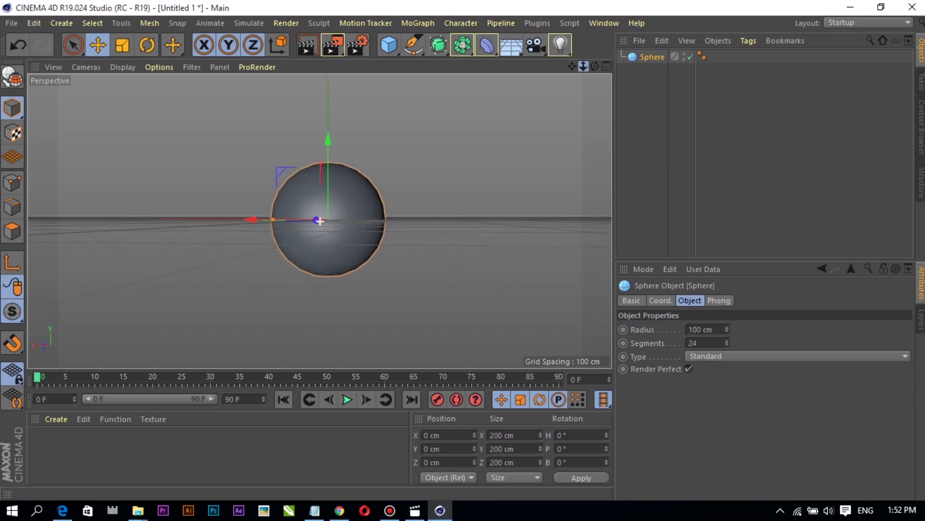
scroll(320, 220, down, 4)
scroll(320, 221, up, 4)
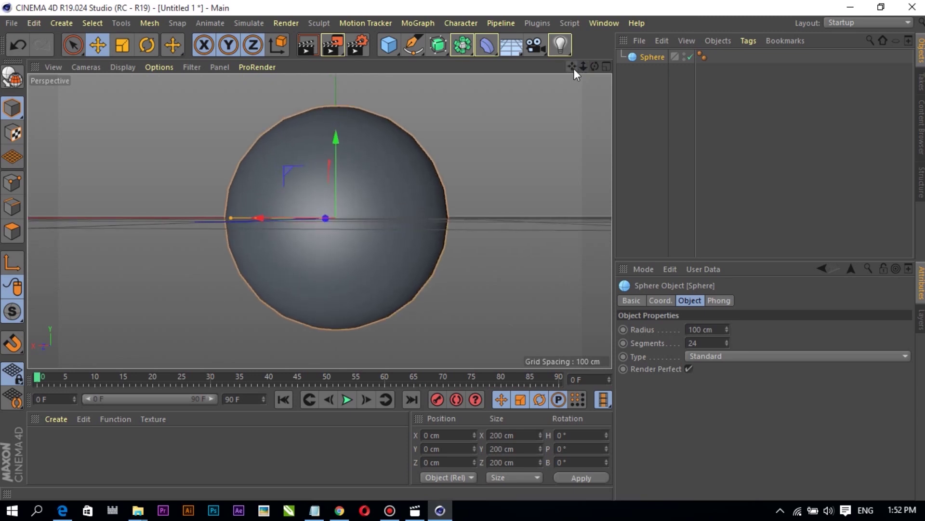
drag(572, 66, 530, 48)
drag(320, 220, 325, 224)
drag(594, 69, 320, 221)
drag(572, 66, 320, 221)
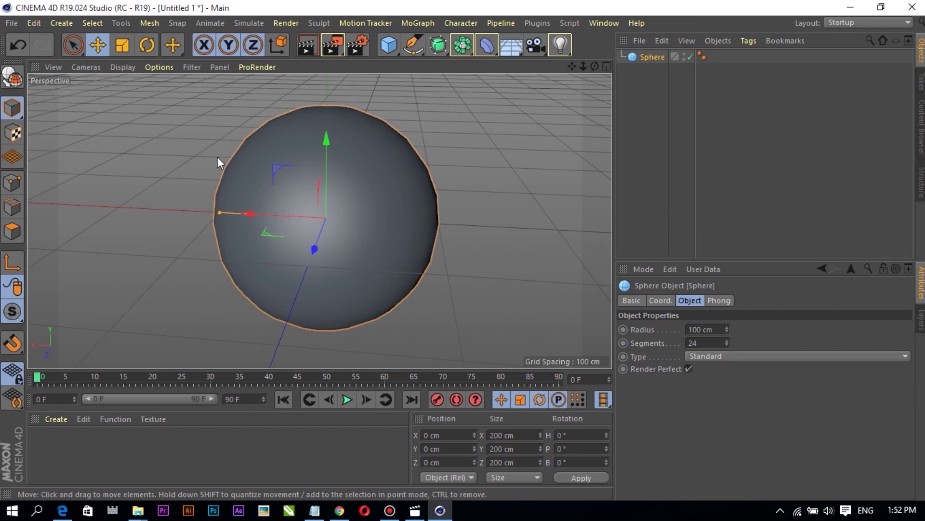
drag(595, 66, 493, 138)
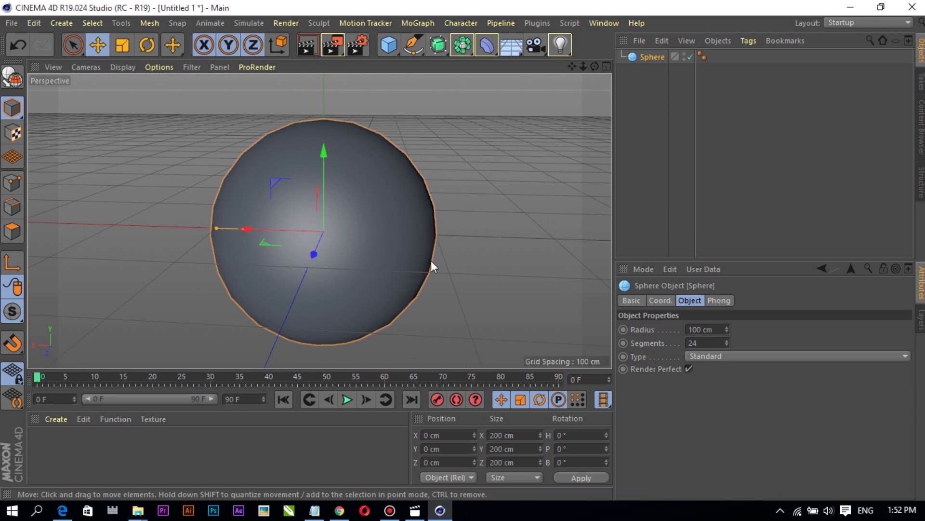
- Leave the sphere's segment count as is and set the perspective view's display mode to Gouraud Shading (Lines)
double_click(688, 342)
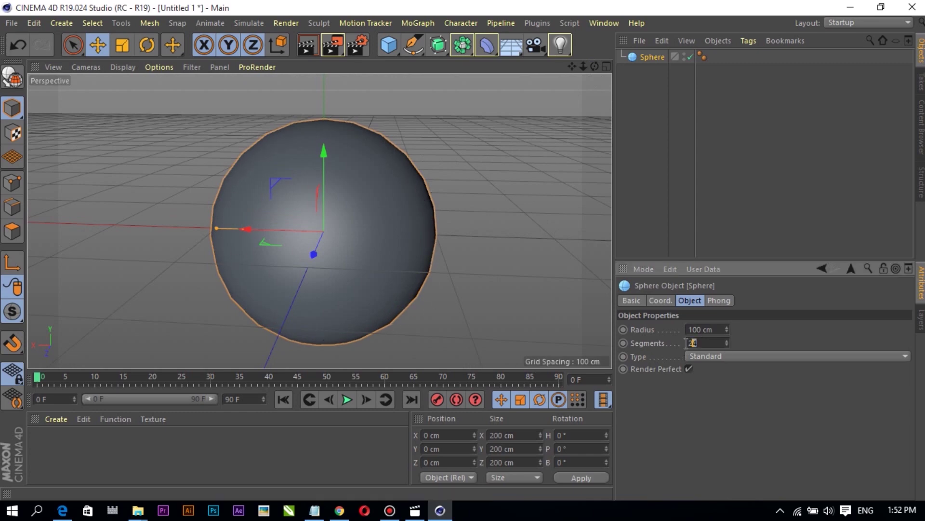
click(380, 191)
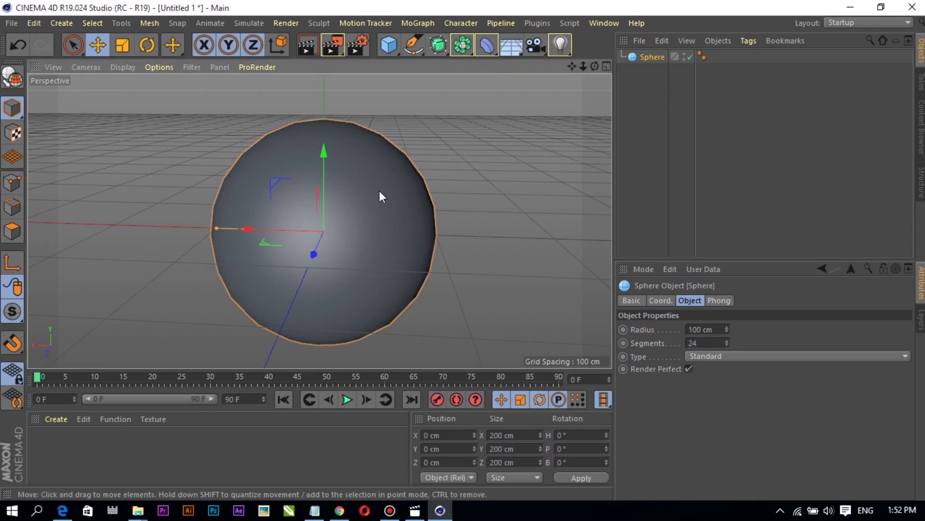
click(127, 67)
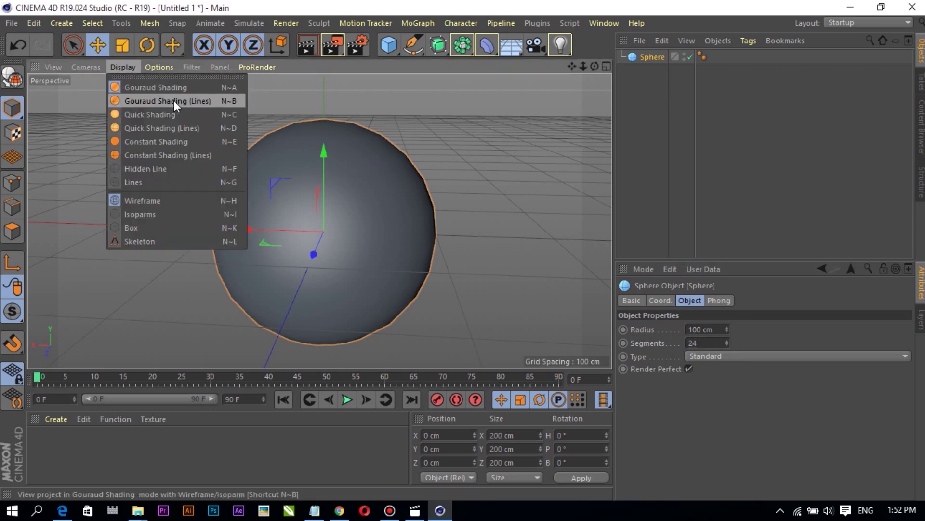
click(187, 100)
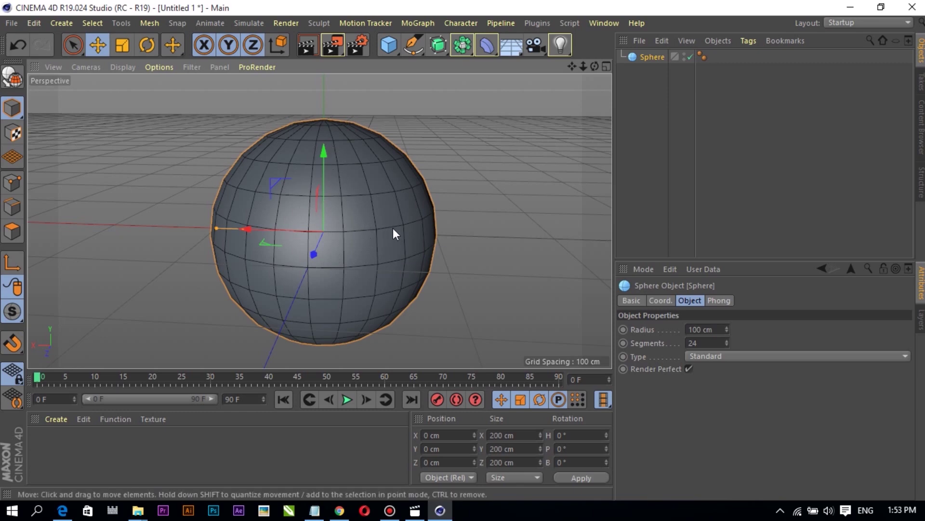
- Set the sphere's segments to 60
double_click(702, 343)
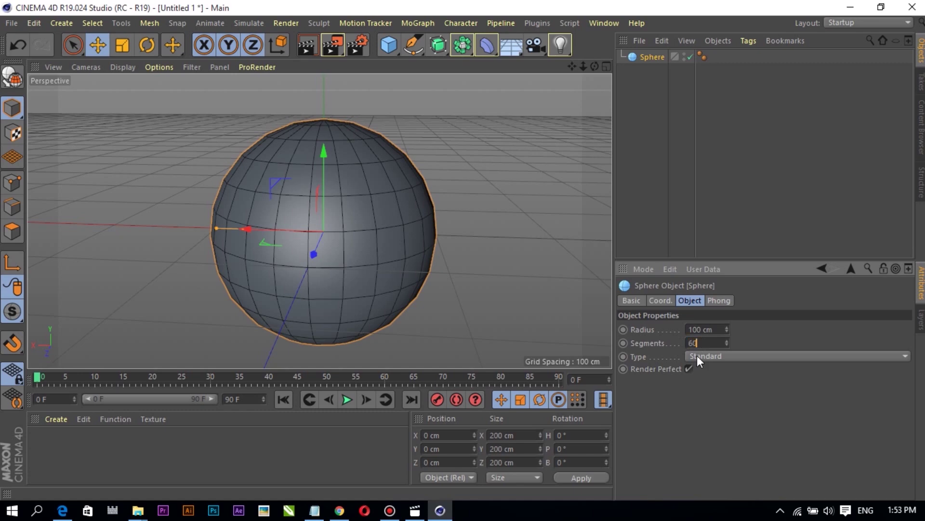
key(Return)
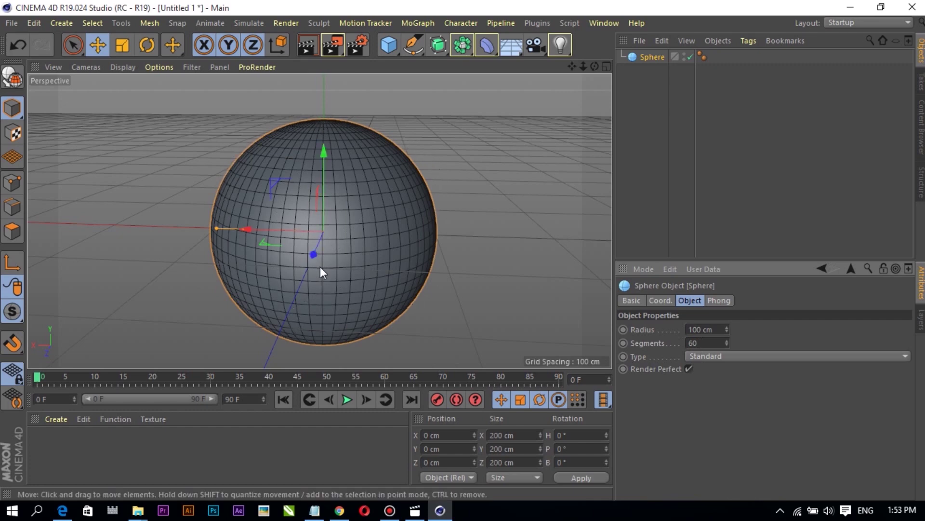
scroll(327, 239, down, 3)
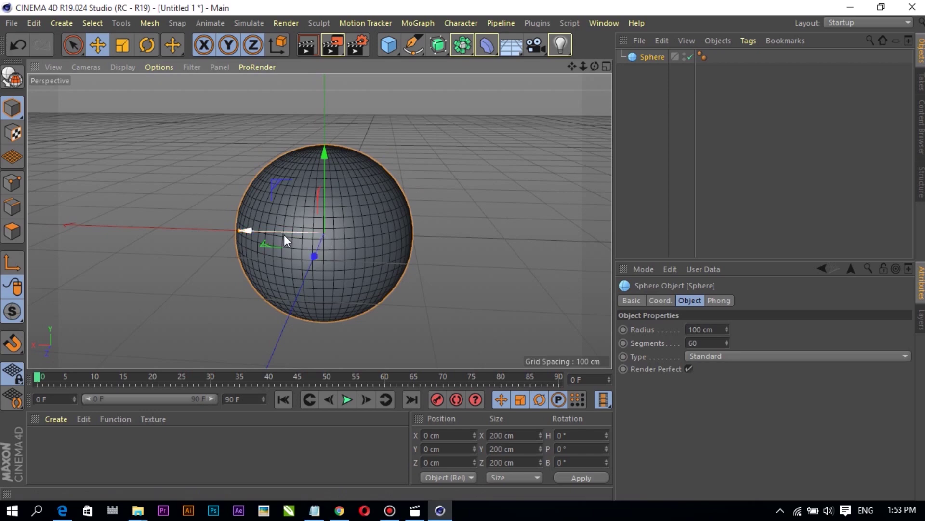
scroll(284, 235, up, 1)
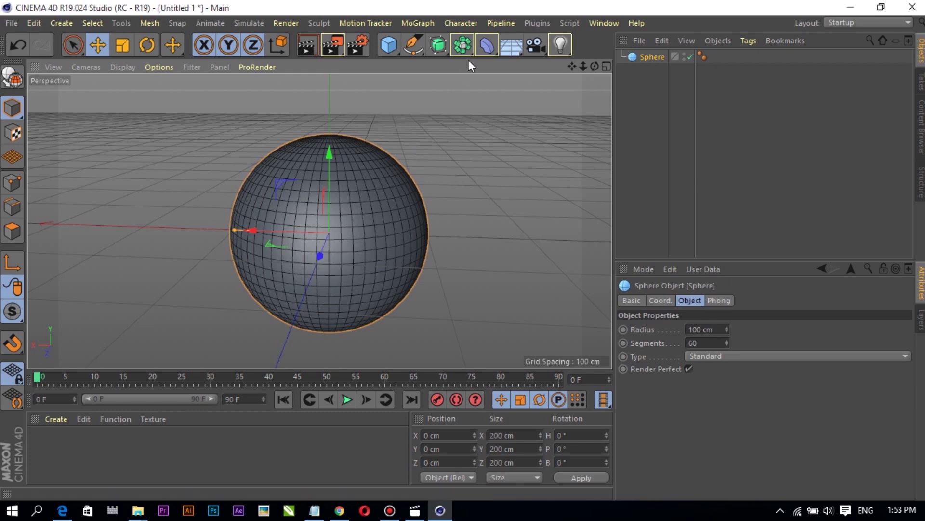
- Add an FFD deformer and make it a child of the Sphere
click(484, 48)
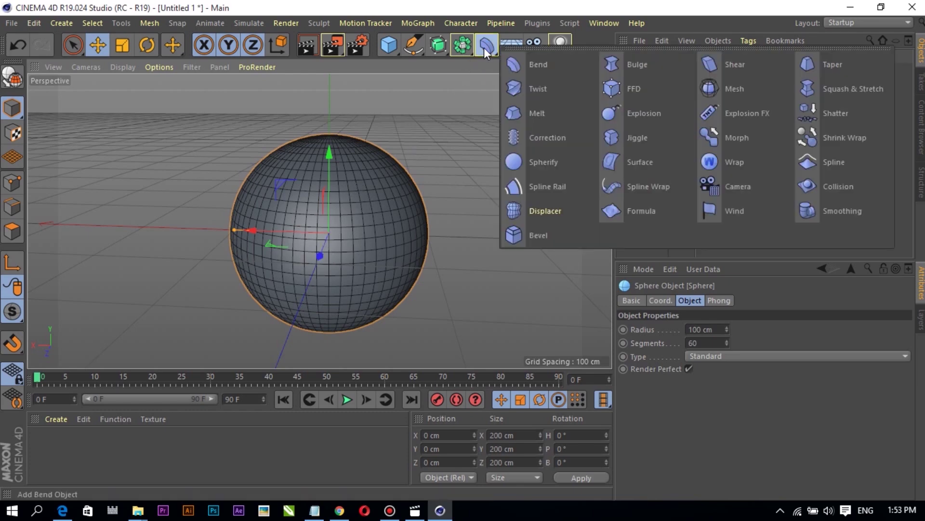
click(632, 91)
scroll(392, 152, down, 3)
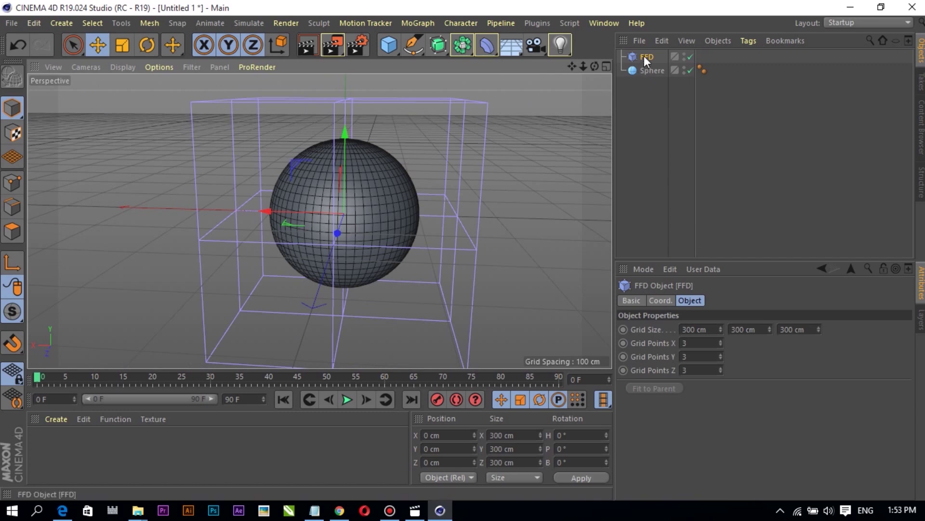
drag(644, 56, 646, 68)
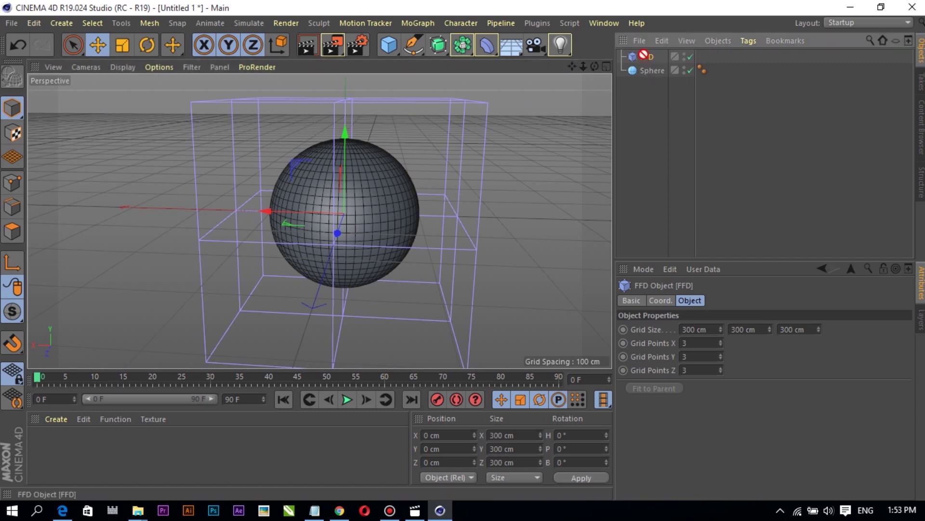
click(649, 71)
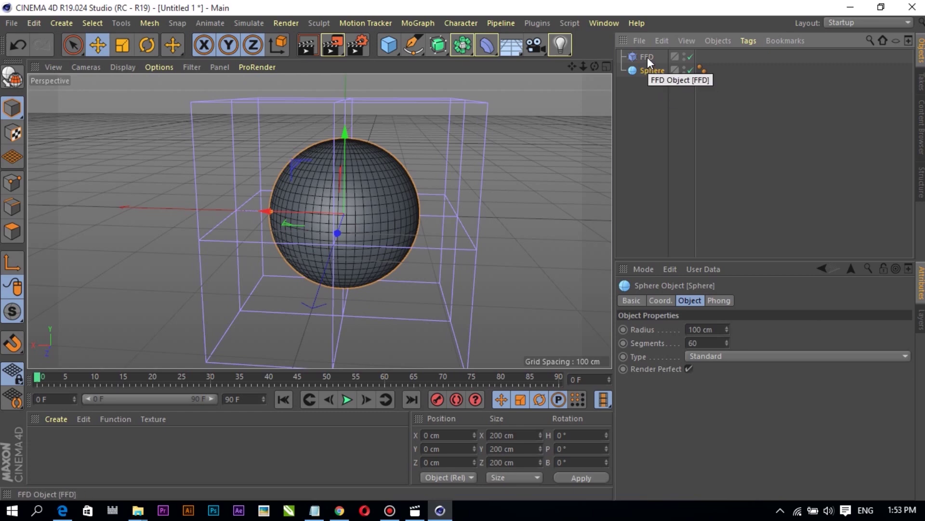
drag(647, 57, 647, 64)
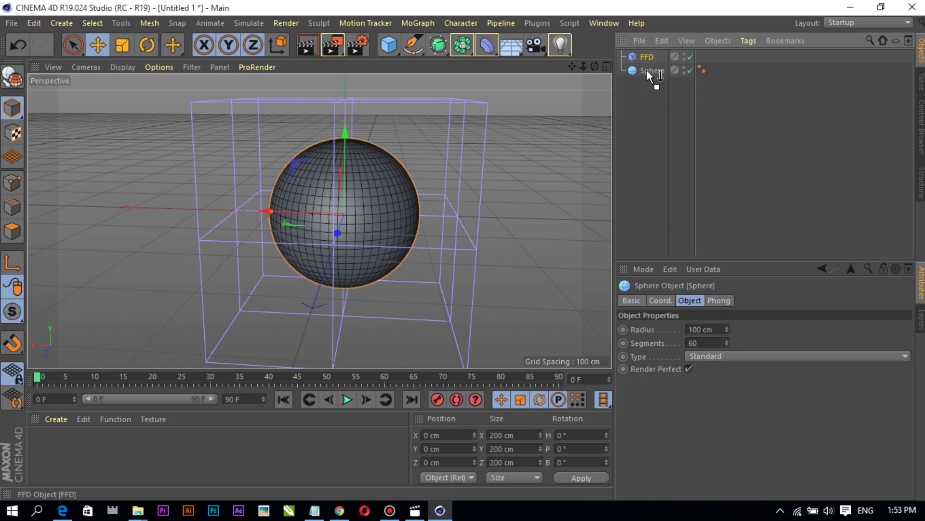
drag(646, 70, 646, 70)
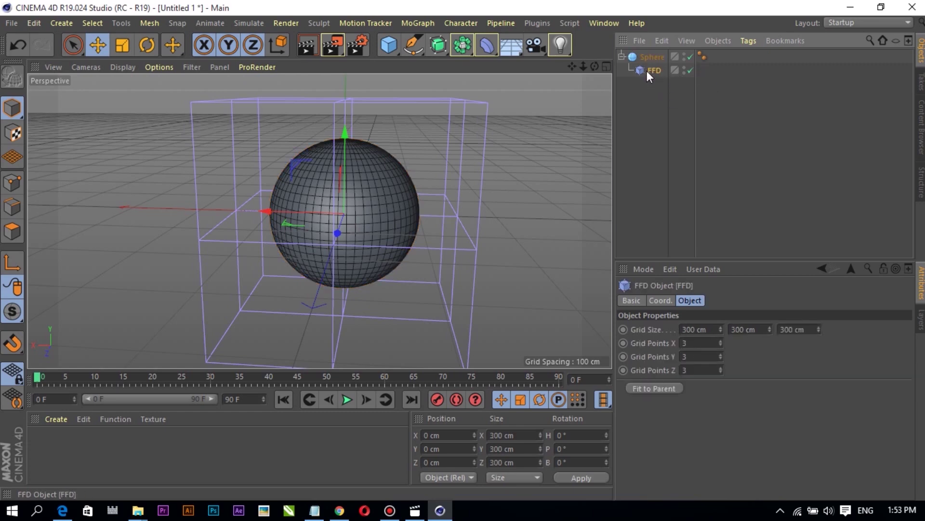
click(652, 57)
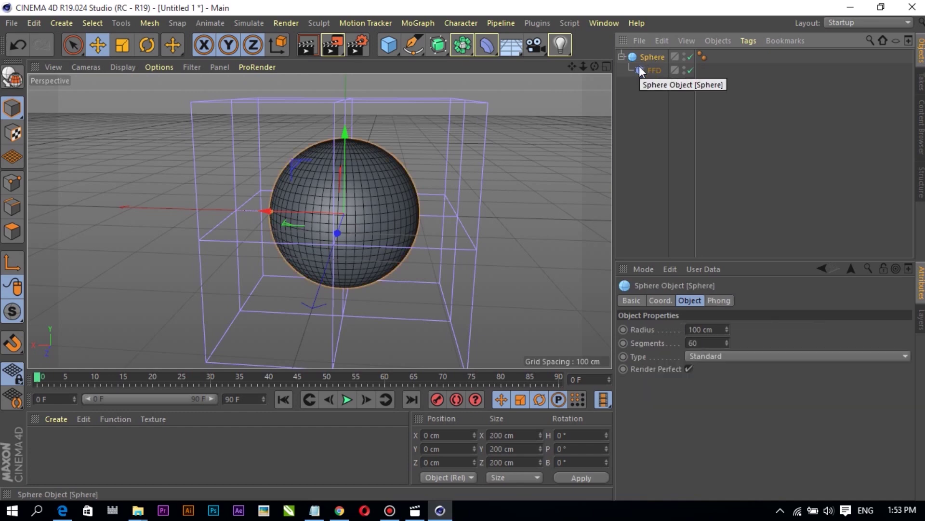
click(649, 72)
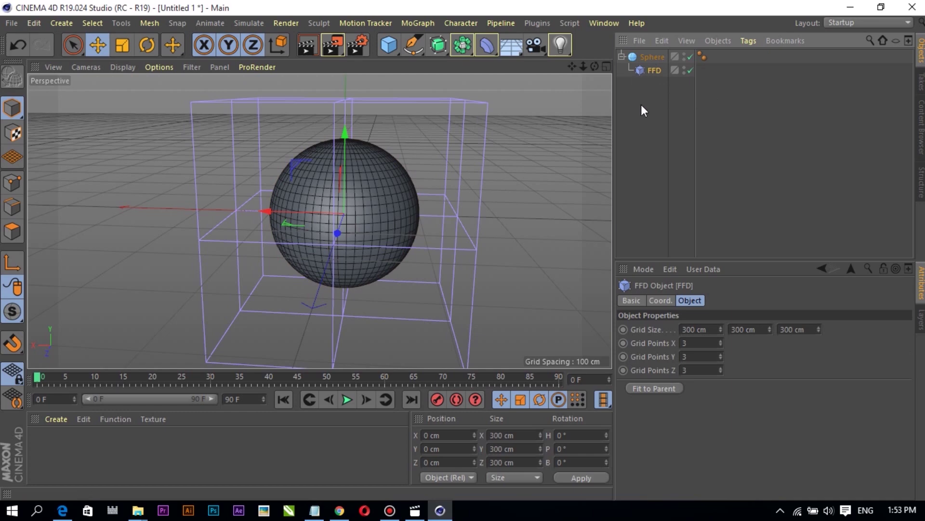
- Set the FFD deformer's grid points to 5 in X, Y and Z
click(641, 104)
click(649, 71)
double_click(686, 342)
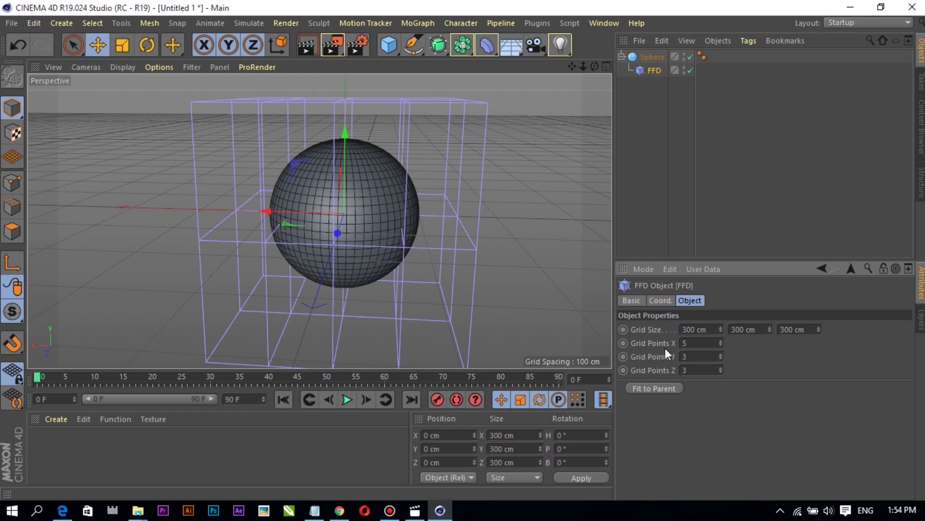
key(Tab)
text(5)
key(Tab)
text(5)
key(Return)
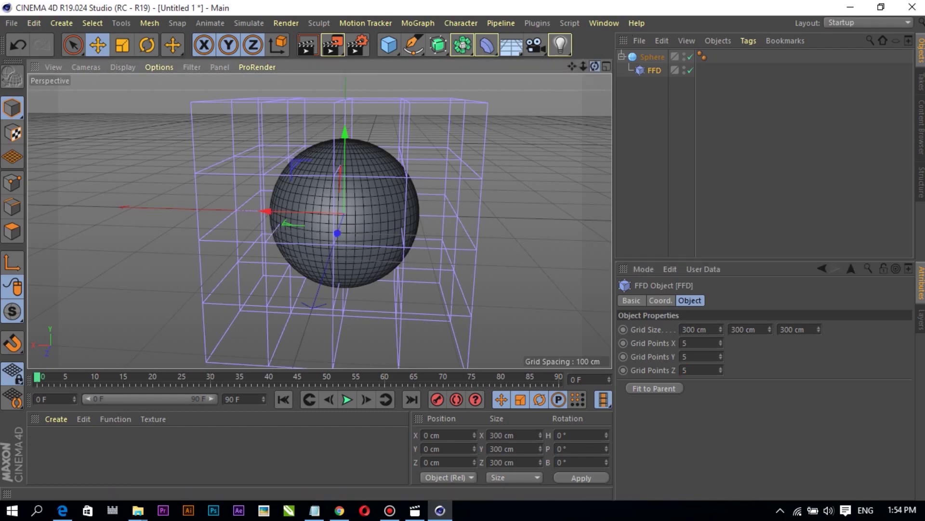
- Fit the FFD cage to its parent sphere
drag(594, 66, 602, 89)
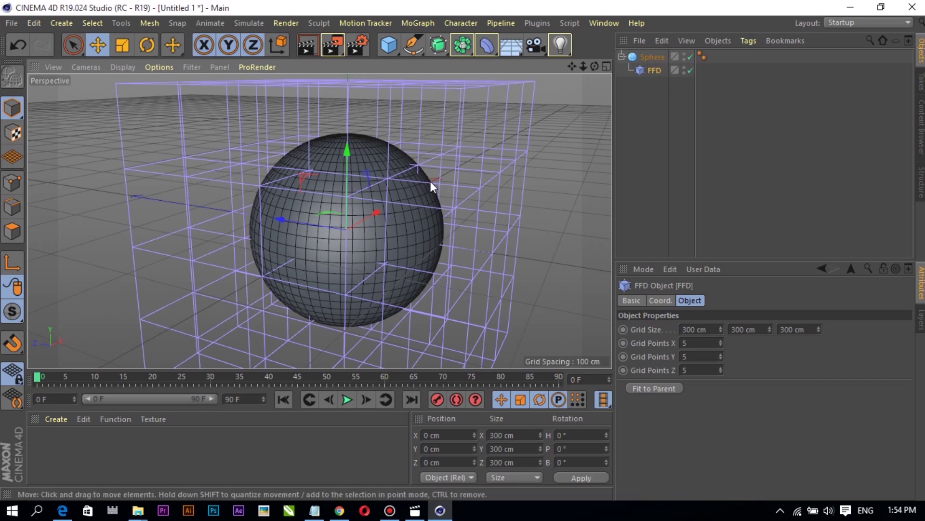
click(650, 389)
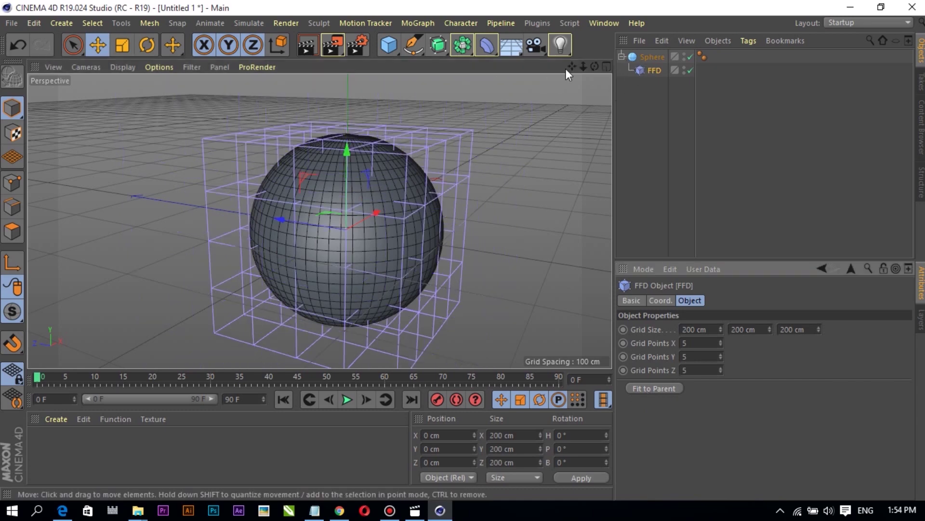
drag(595, 67, 599, 49)
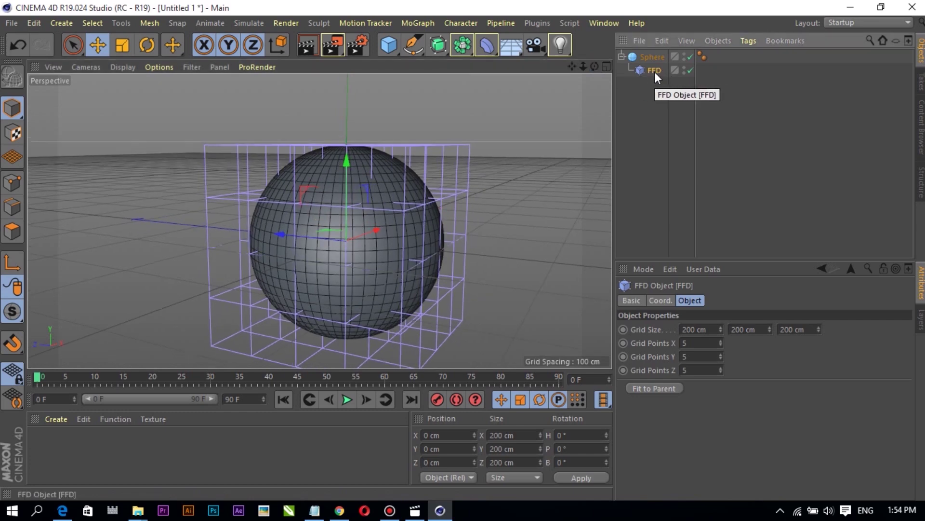
- In point mode, rectangle-select the FFD cage's top layer of points and raise it to about Y 148 cm
click(13, 182)
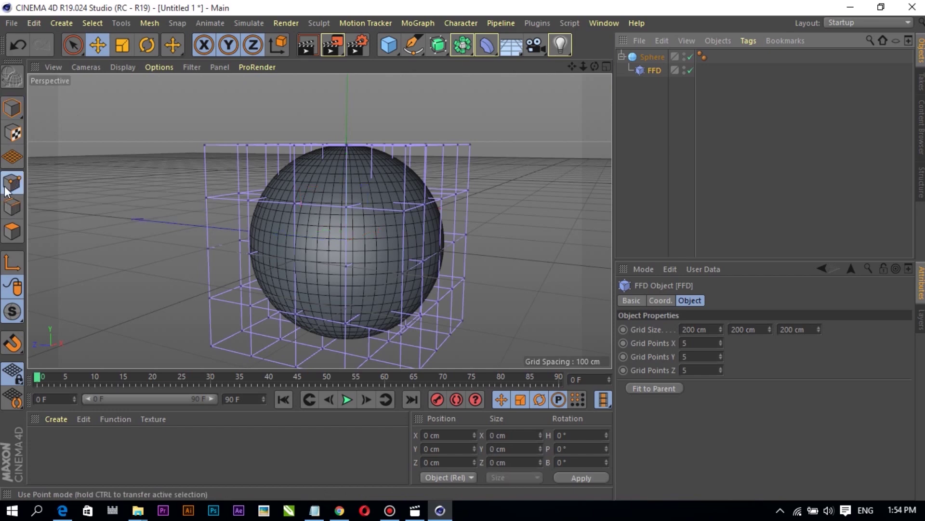
click(72, 47)
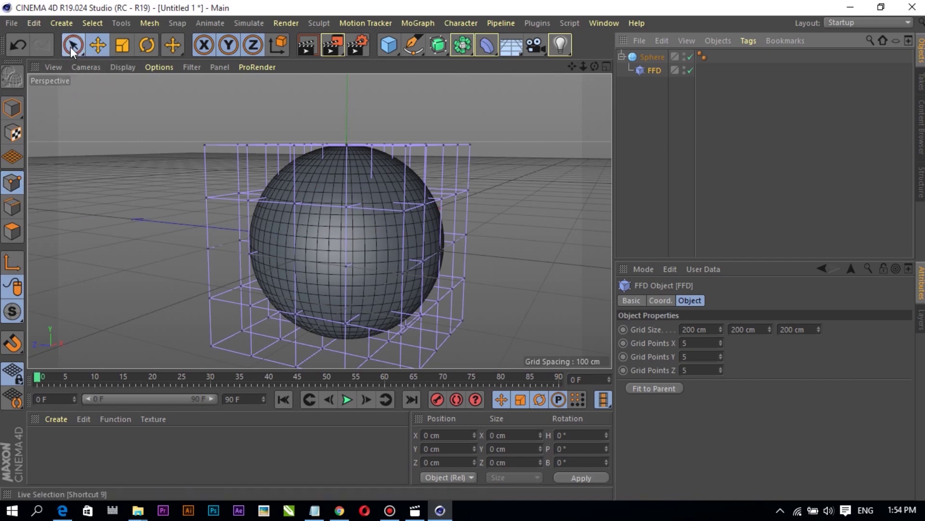
click(72, 47)
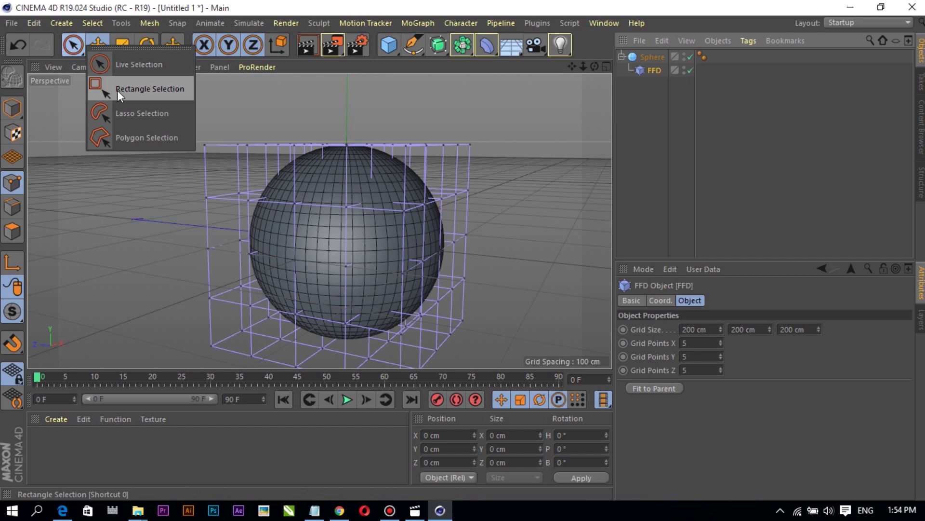
click(117, 90)
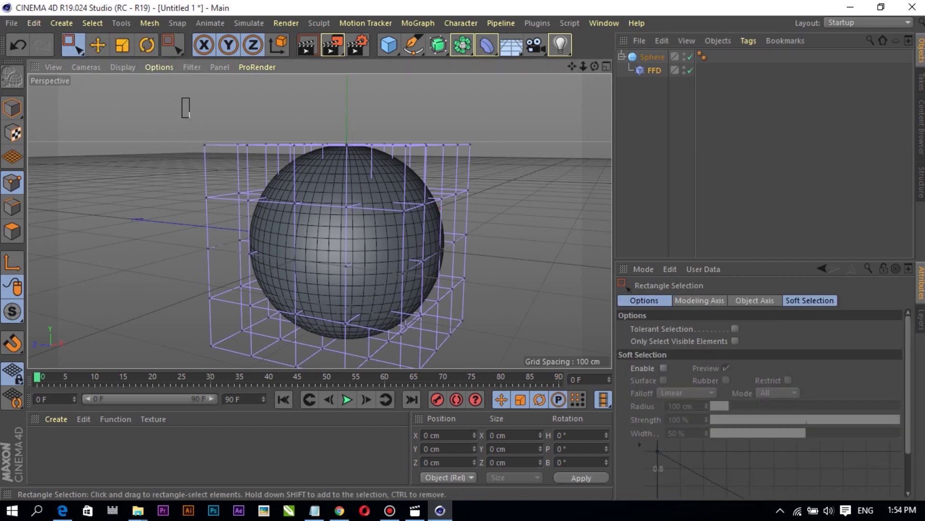
drag(182, 98, 526, 171)
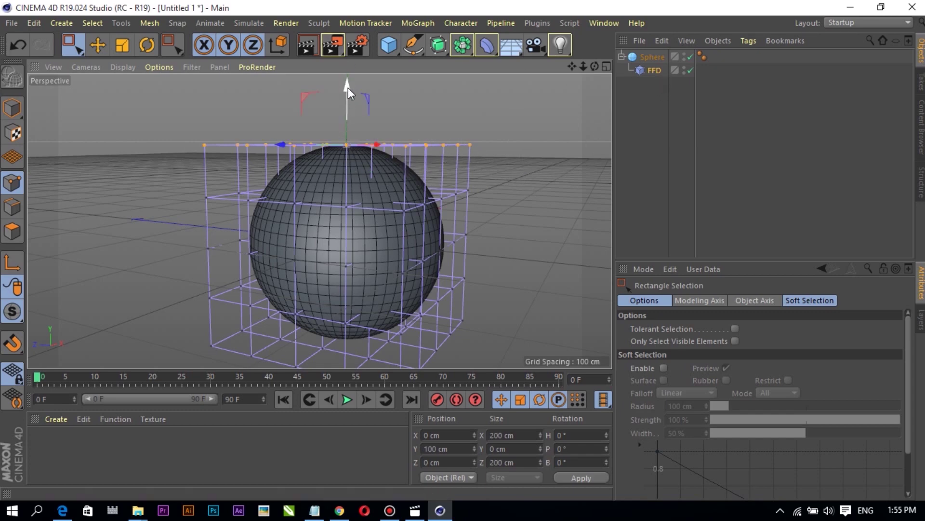
drag(348, 88, 348, 39)
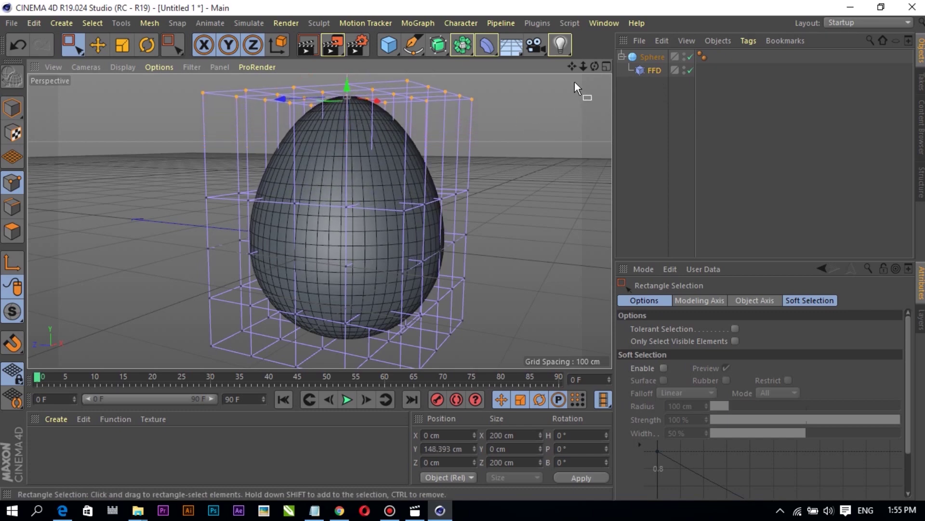
- Scale the FFD cage's bottom layer of points down to about 182 cm in X and Z, and deselect the points
drag(595, 66, 507, 127)
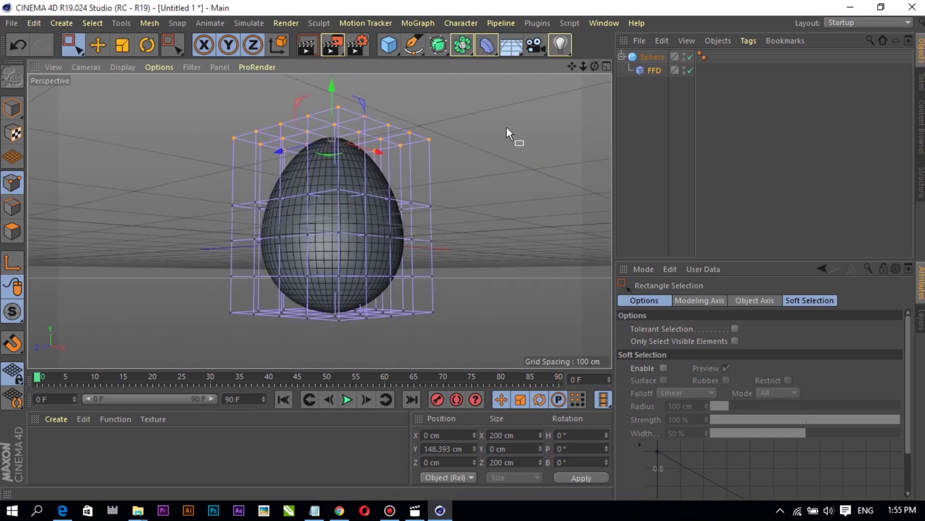
drag(205, 299, 498, 341)
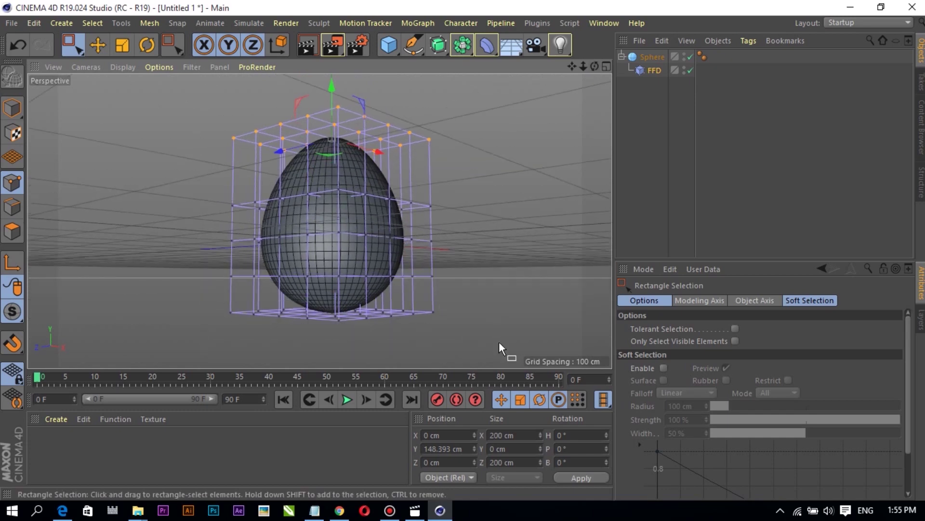
click(123, 45)
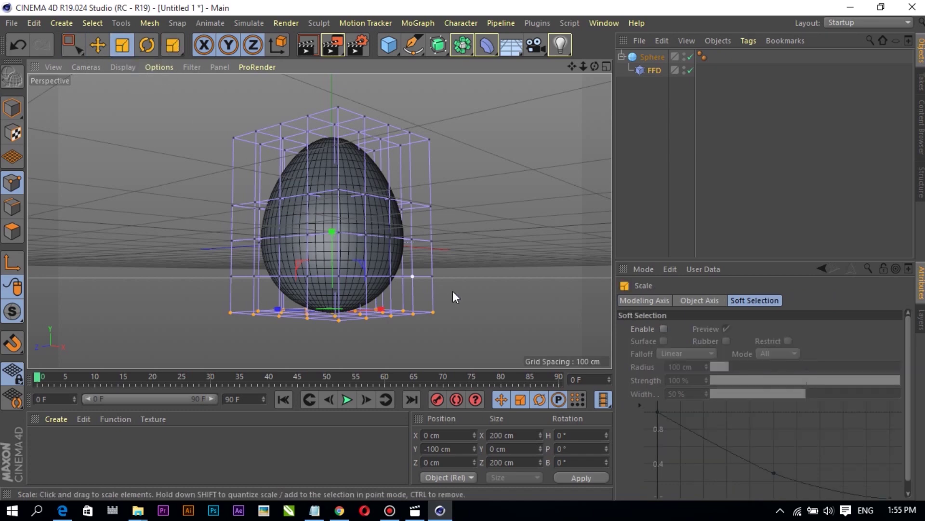
drag(539, 328, 466, 319)
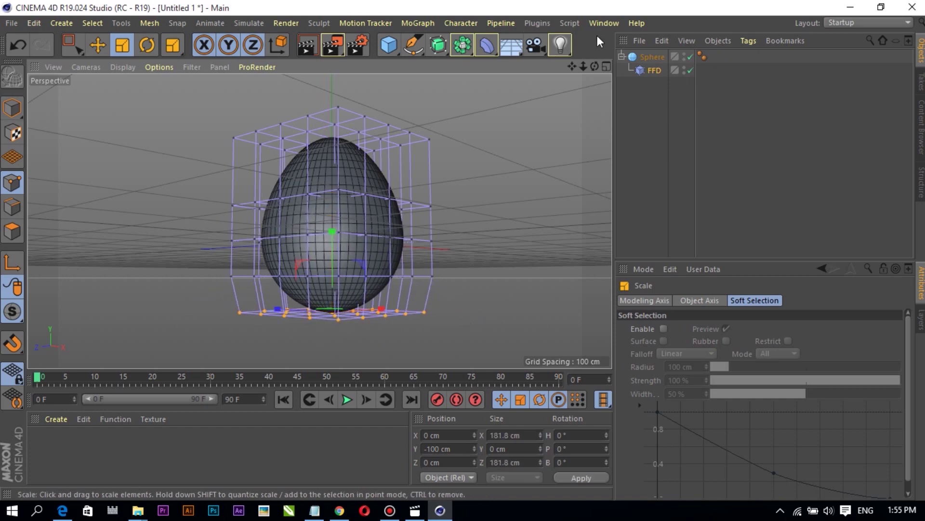
drag(594, 66, 610, 89)
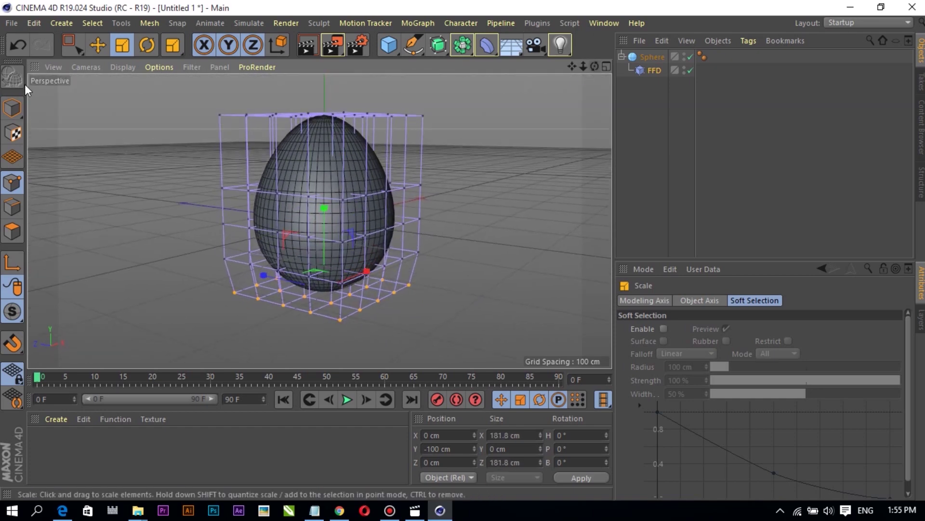
click(96, 46)
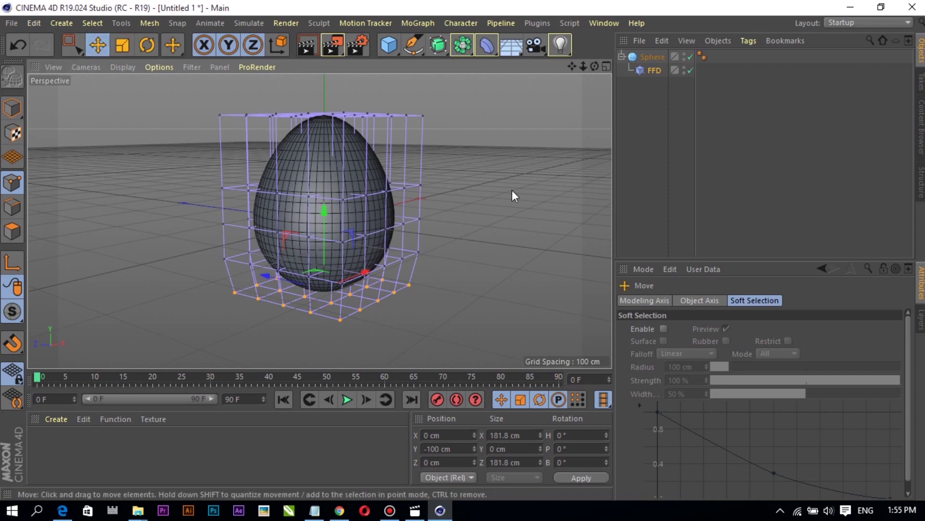
click(512, 190)
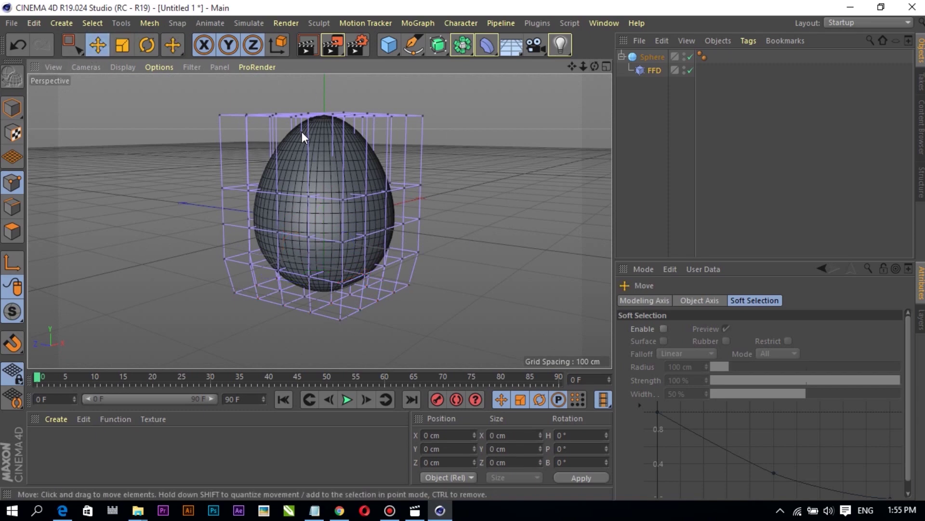
- Check the egg's surface in Gouraud Shading and return the display to Gouraud Shading (Lines)
click(122, 70)
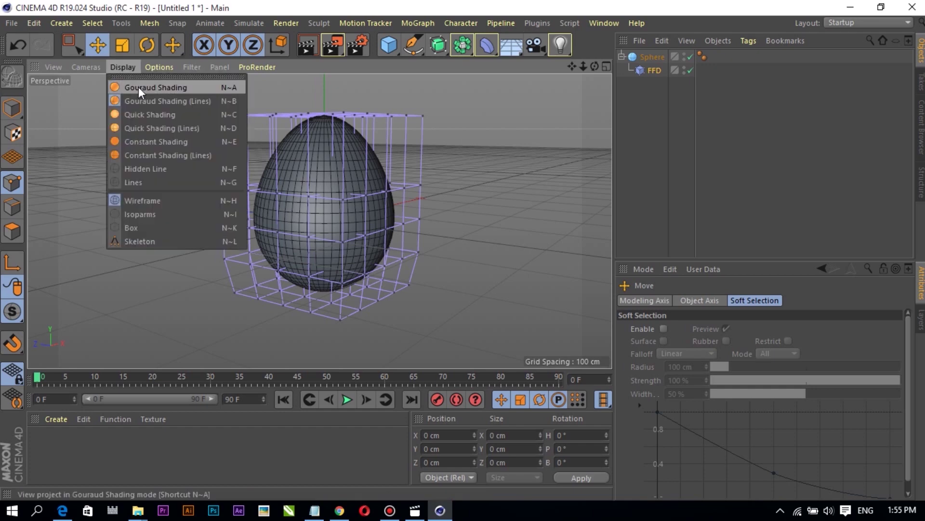
click(139, 87)
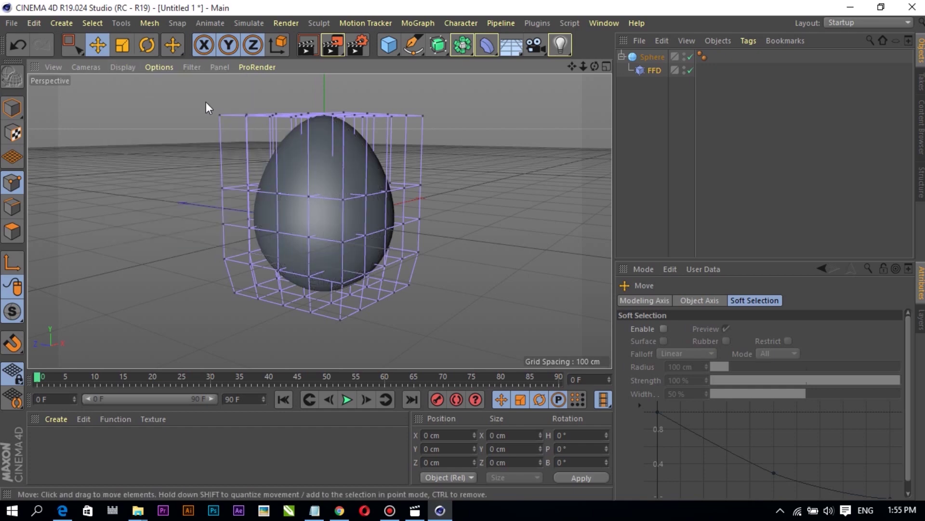
click(122, 67)
click(145, 99)
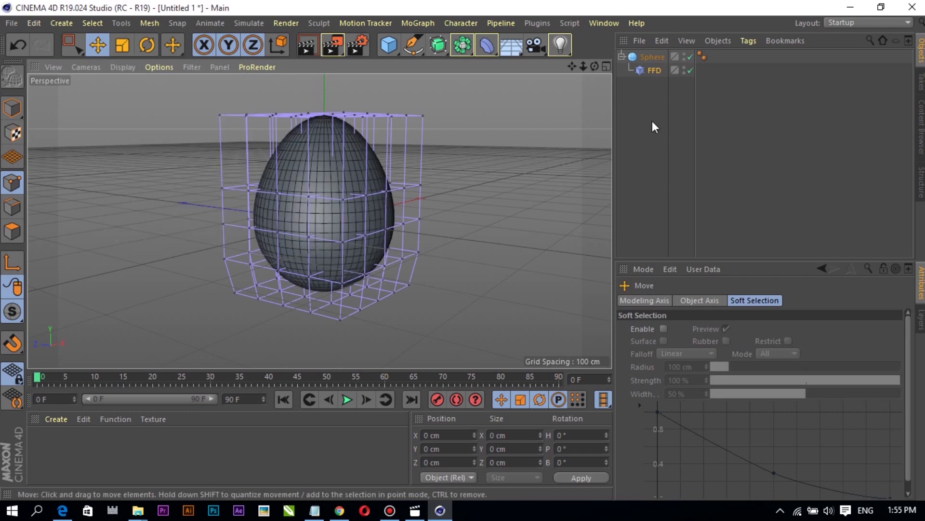
- Hide the FFD deformer's cage in the viewport while keeping its deformation enabled
click(656, 71)
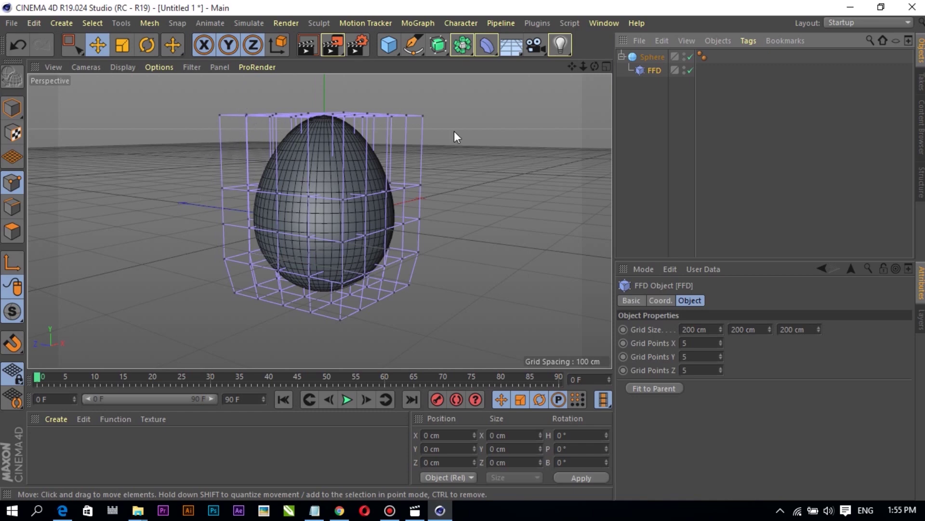
click(685, 68)
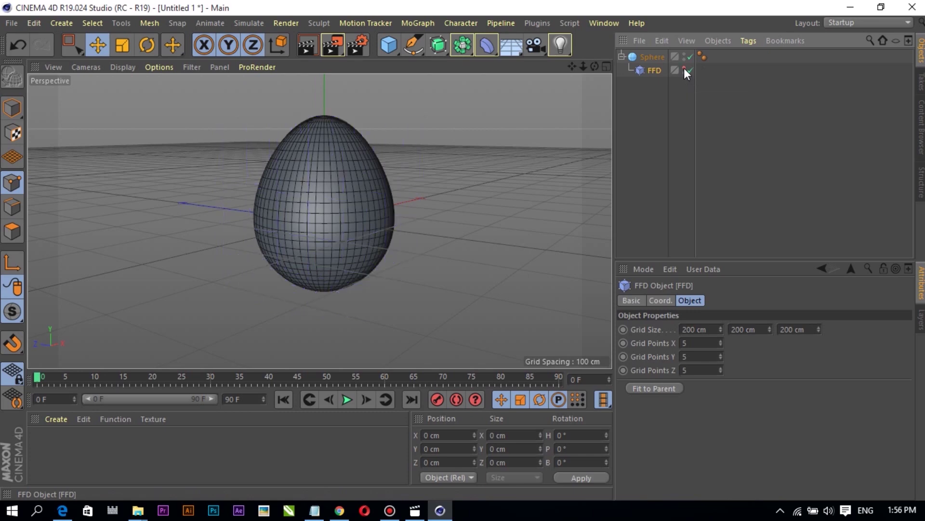
- Hide the FFD deformer in renders as well, and switch to Movies & TV to view the egg faces in the reference video
click(684, 74)
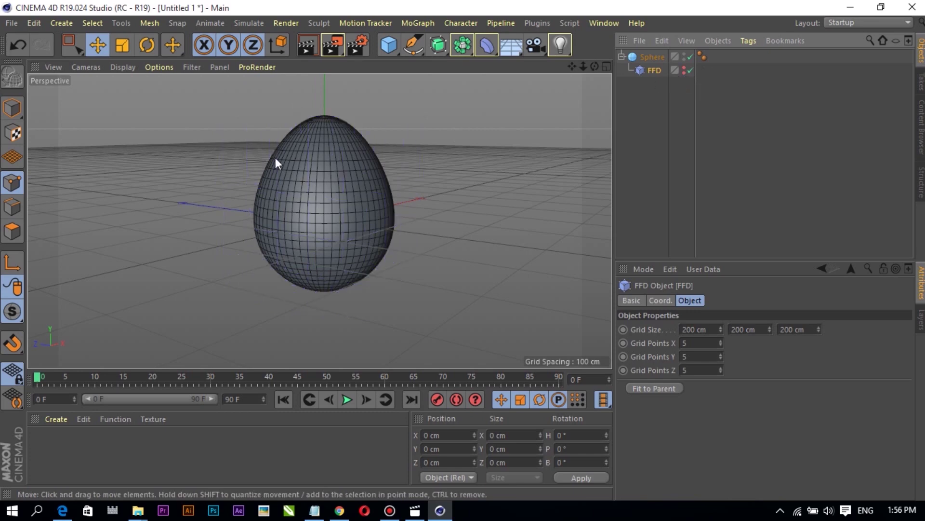
click(654, 58)
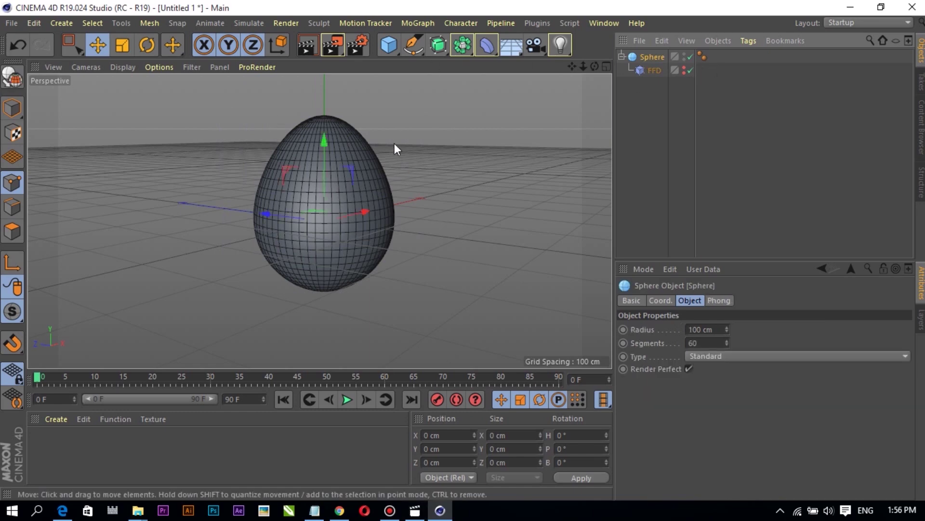
mouse_move(595, 66)
mouse_down()
mouse_move(545, 92)
mouse_move(595, 72)
mouse_up()
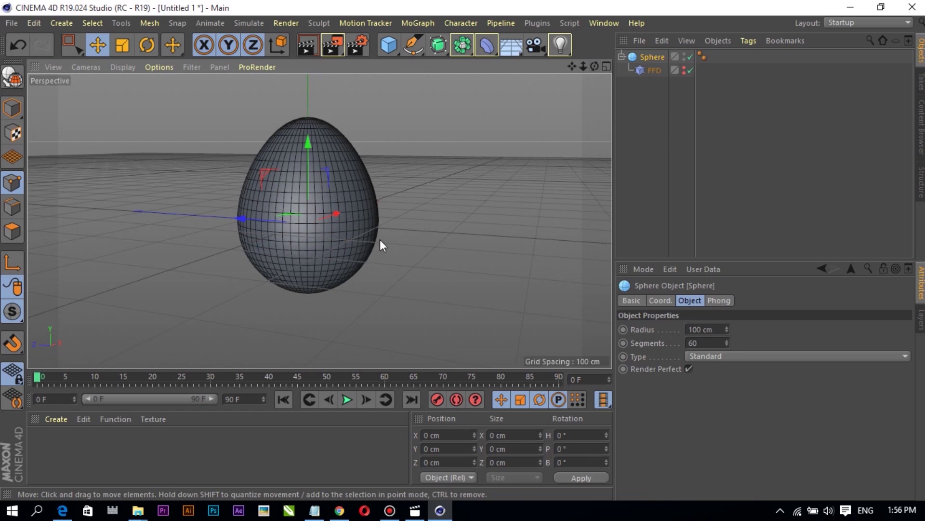
mouse_move(597, 68)
mouse_down()
mouse_move(597, 77)
mouse_move(596, 65)
mouse_up()
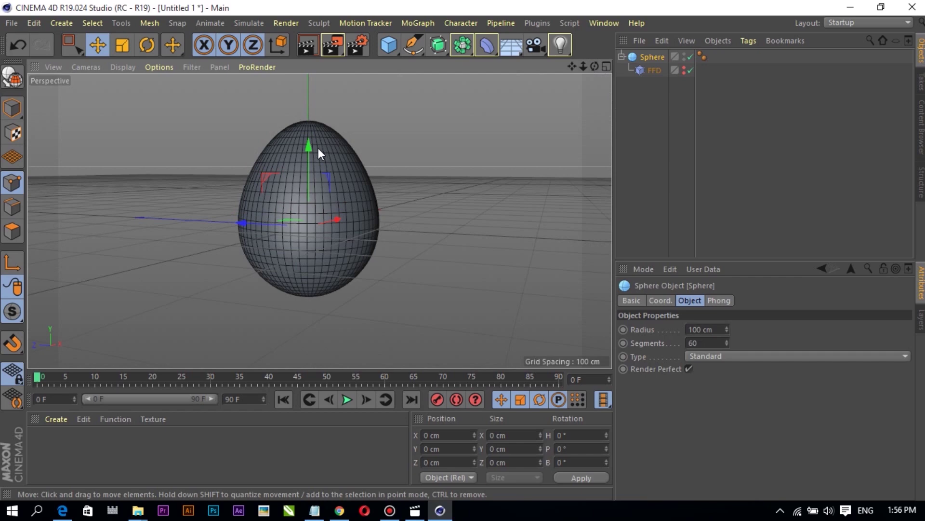
click(415, 510)
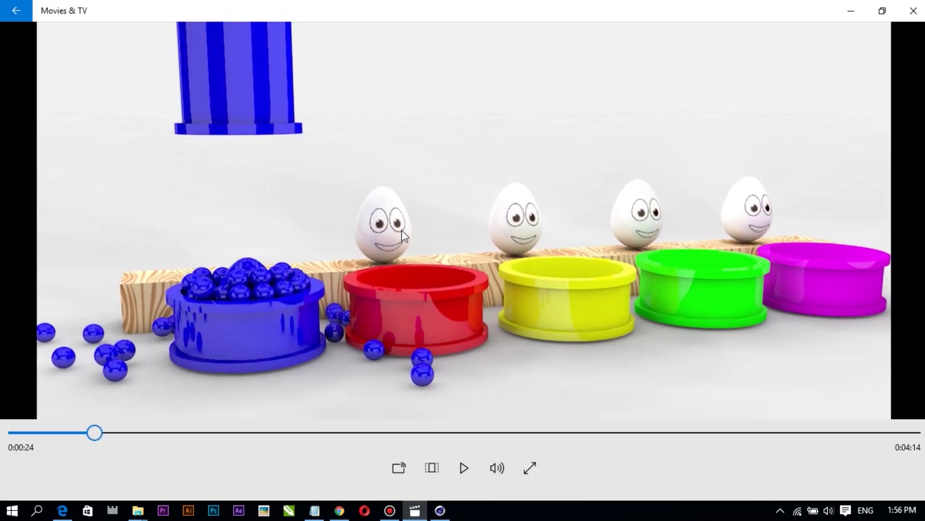
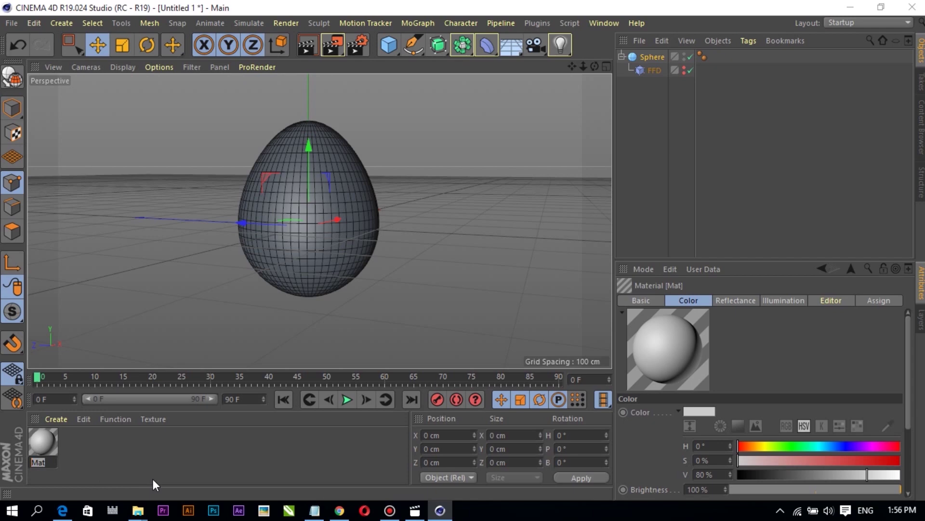
- In Cinema 4D, create a material named face and brighten its color to a V value of 90 %
text(face)
key(Return)
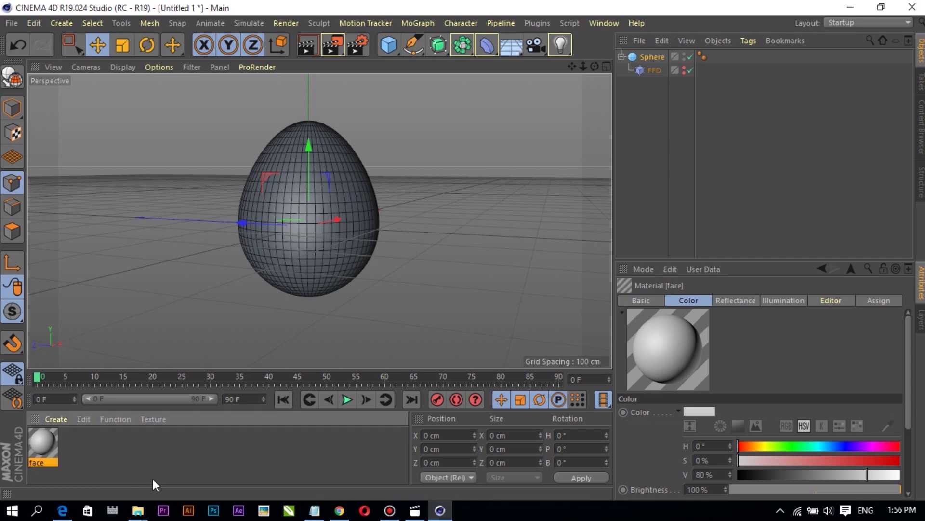
double_click(39, 442)
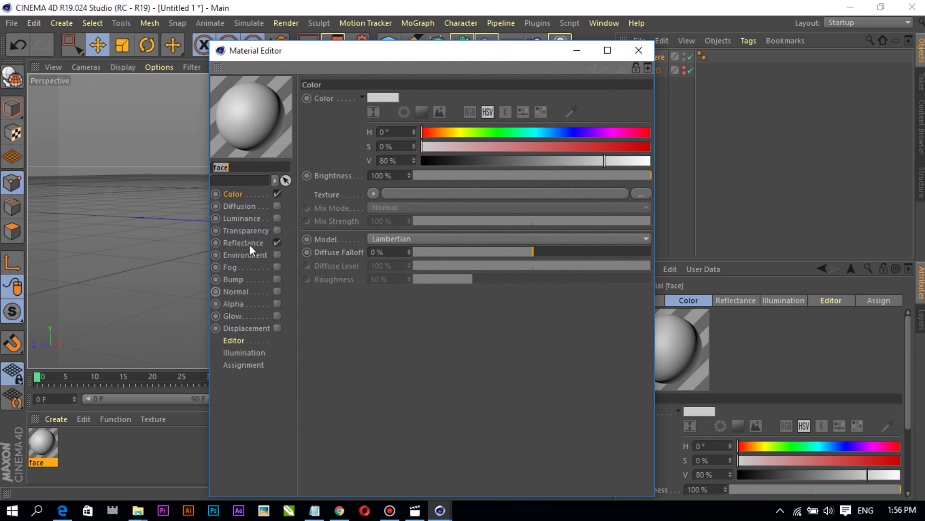
drag(616, 160, 635, 164)
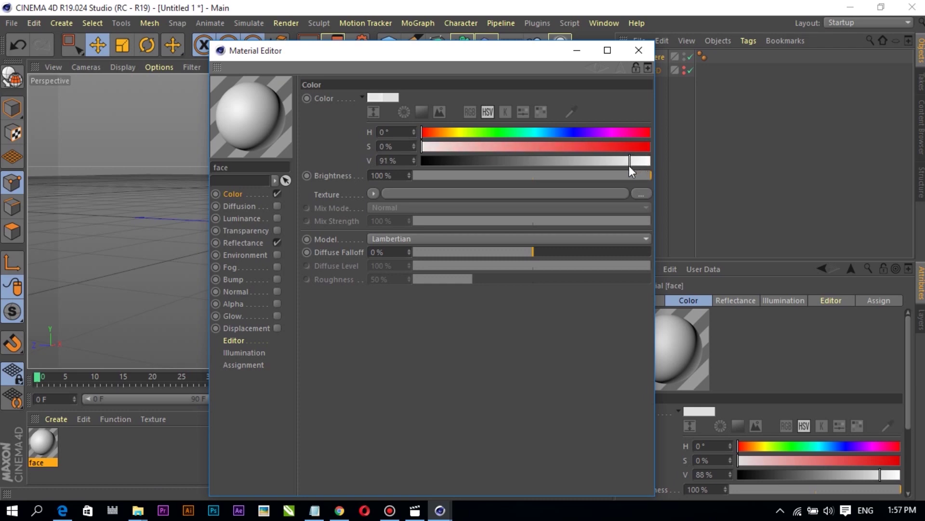
drag(629, 166, 628, 166)
- Load face 3 from the EGG Animation folder as the color texture without copying it to the project, and set the color's V to 91 %
click(641, 194)
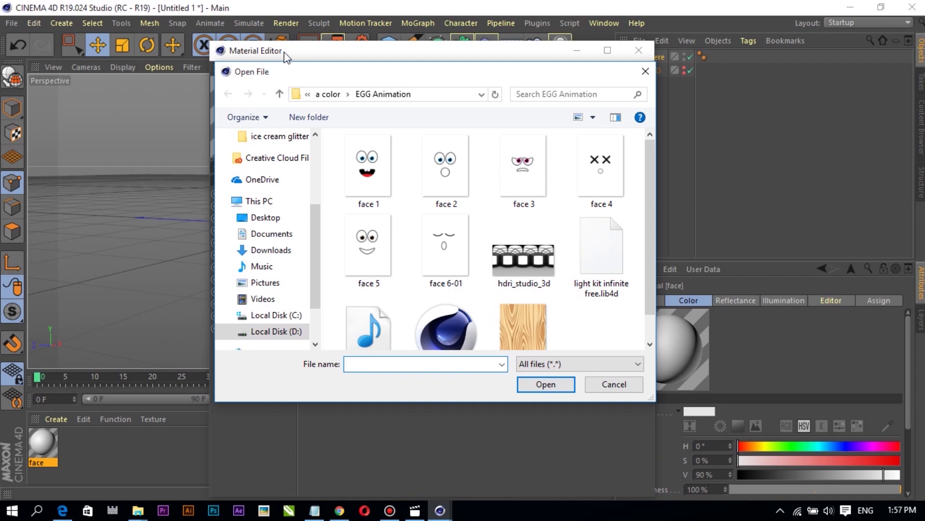
scroll(653, 187, down, 1)
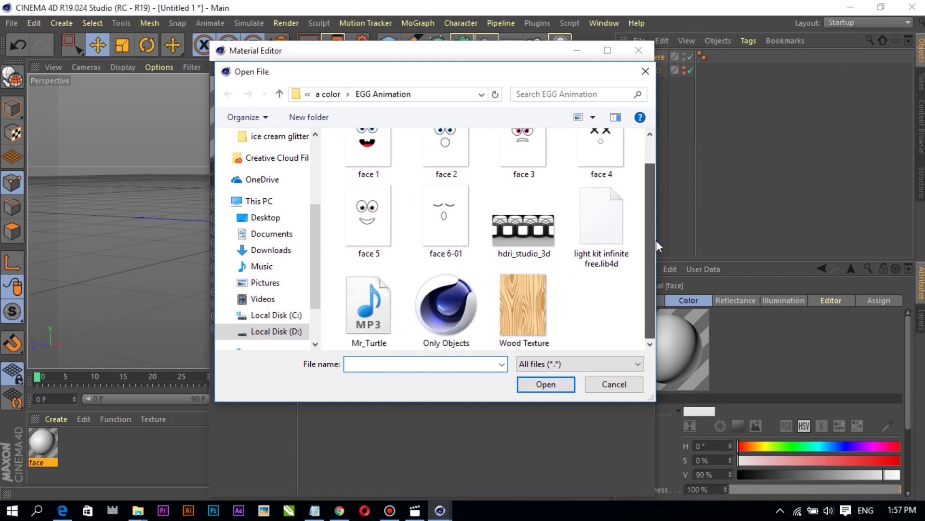
scroll(656, 240, up, 1)
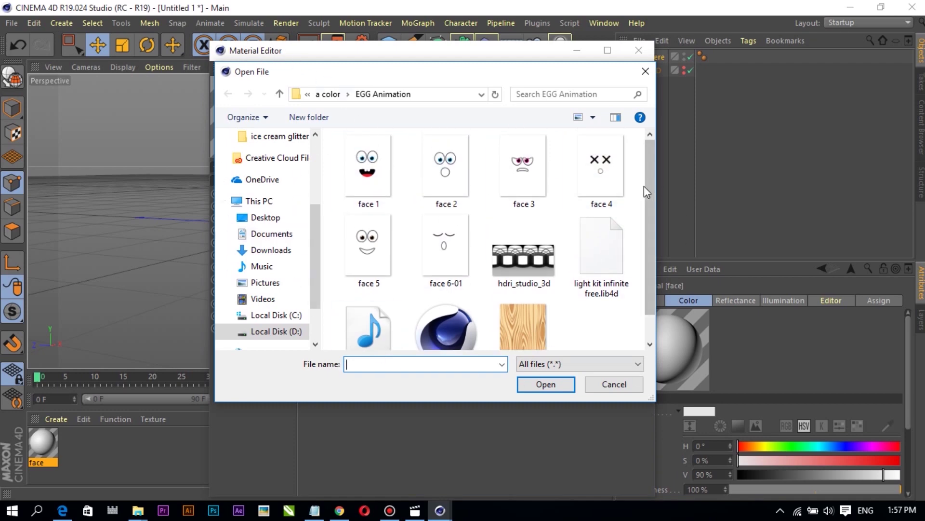
drag(648, 196, 644, 220)
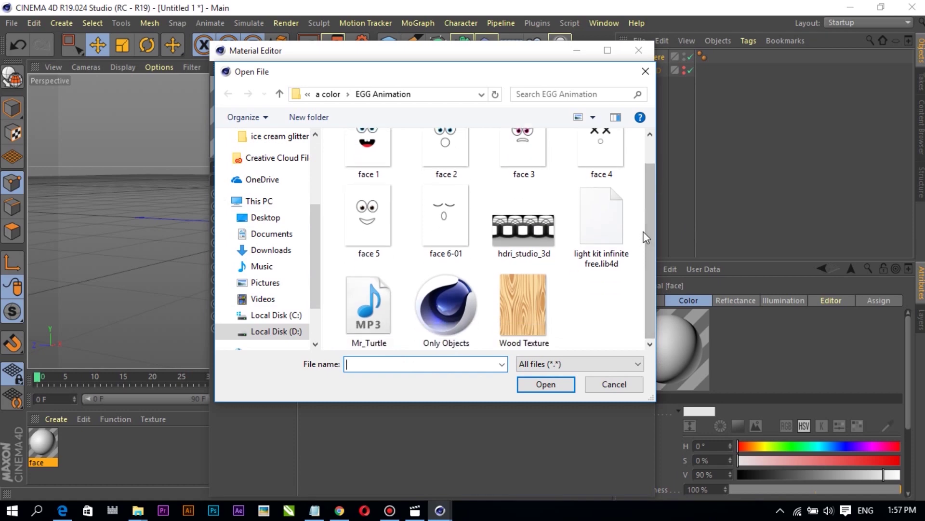
scroll(653, 223, up, 1)
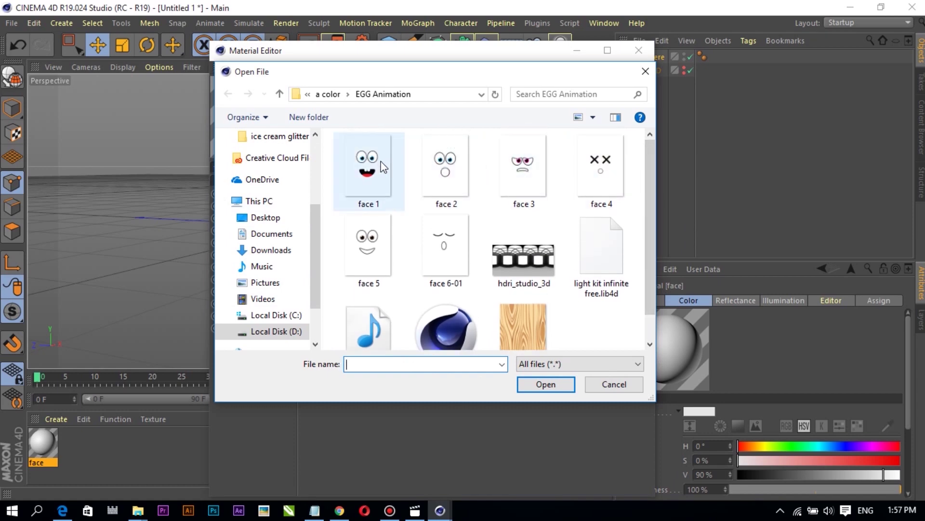
click(514, 172)
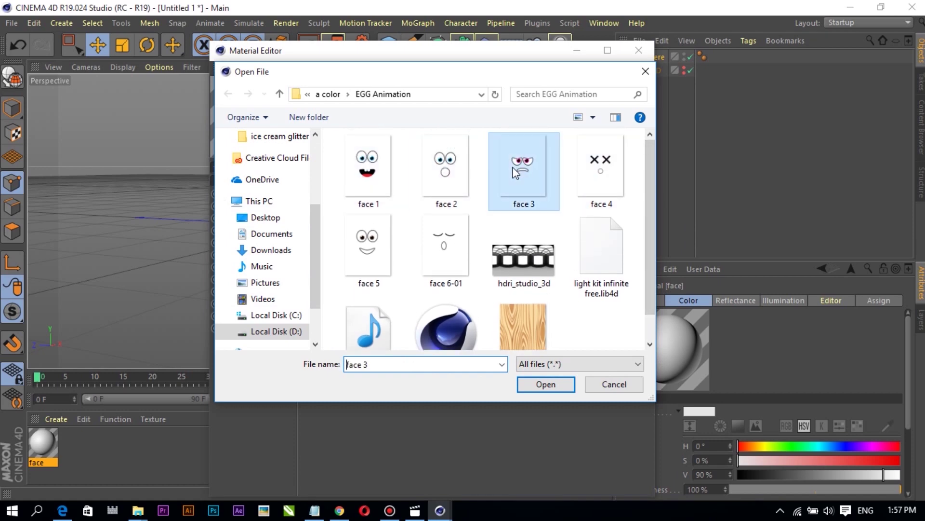
click(536, 386)
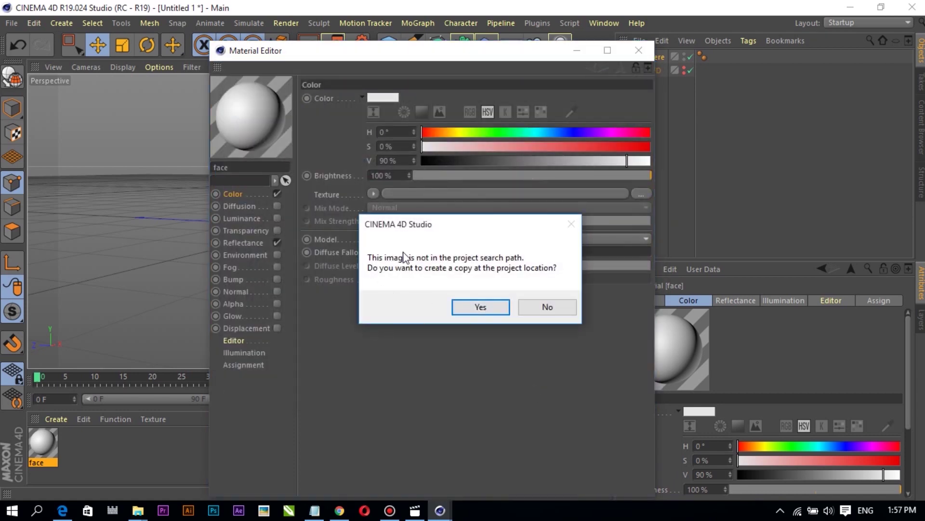
click(547, 307)
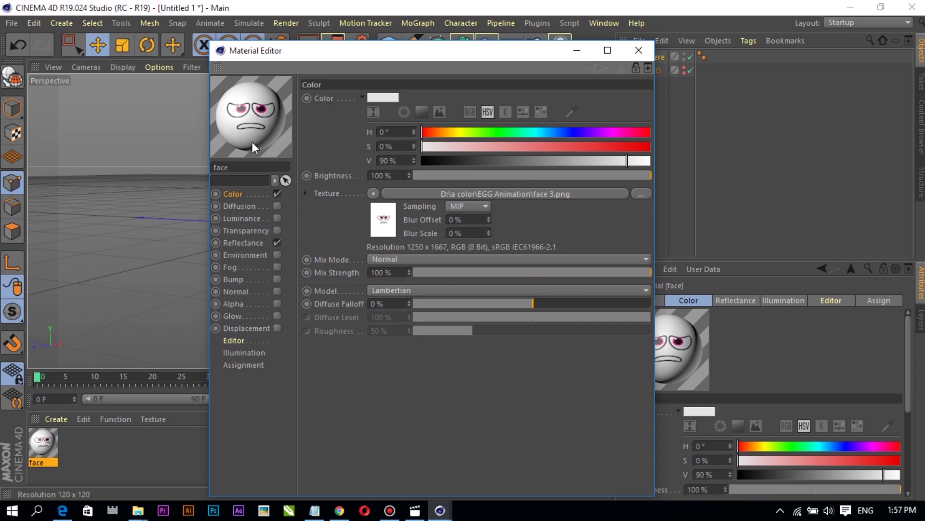
drag(554, 161, 495, 159)
drag(614, 164, 629, 164)
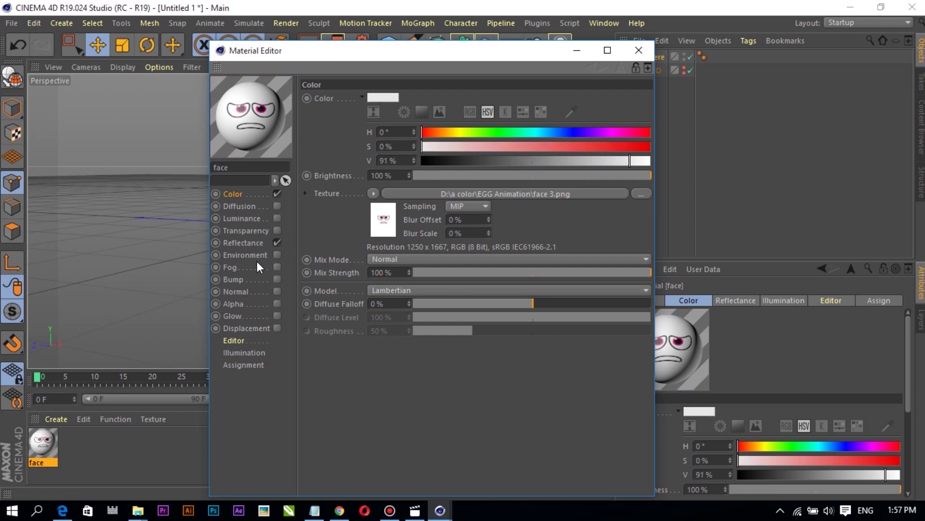
- Add a Reflection (Legacy) layer to the face material's reflectance and set its layer color brightness to 30 %
click(234, 245)
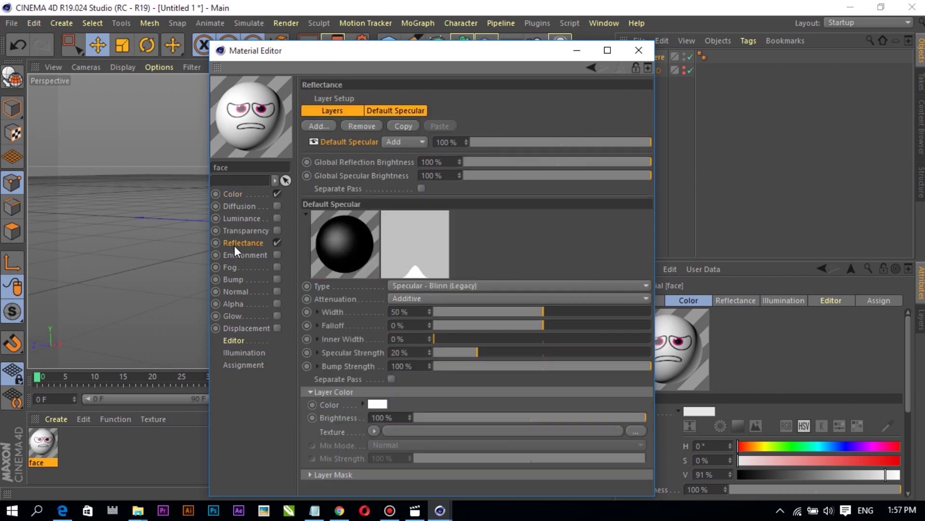
click(319, 125)
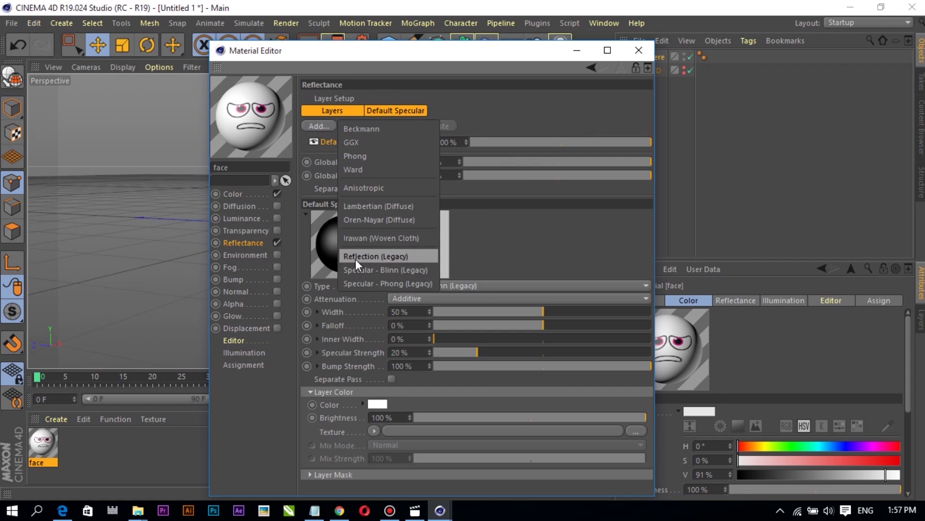
click(375, 257)
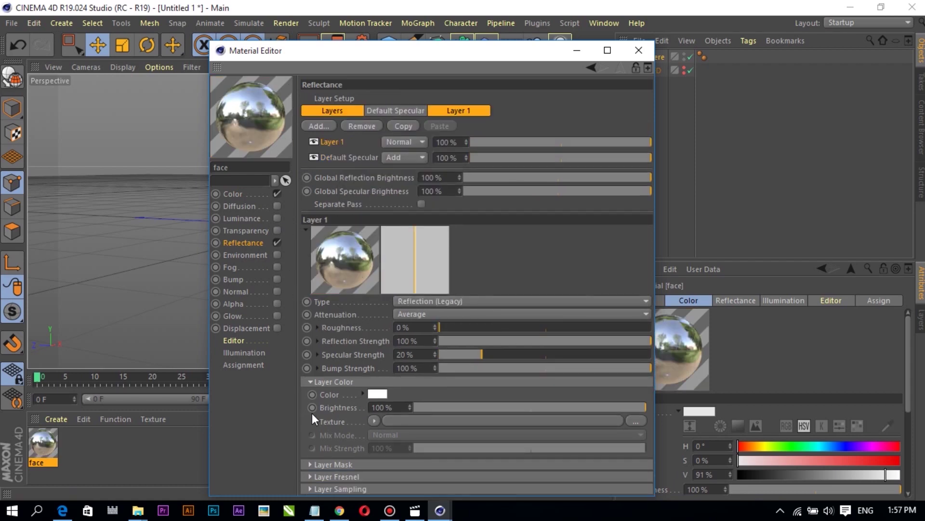
double_click(374, 407)
text(3)
key(Return)
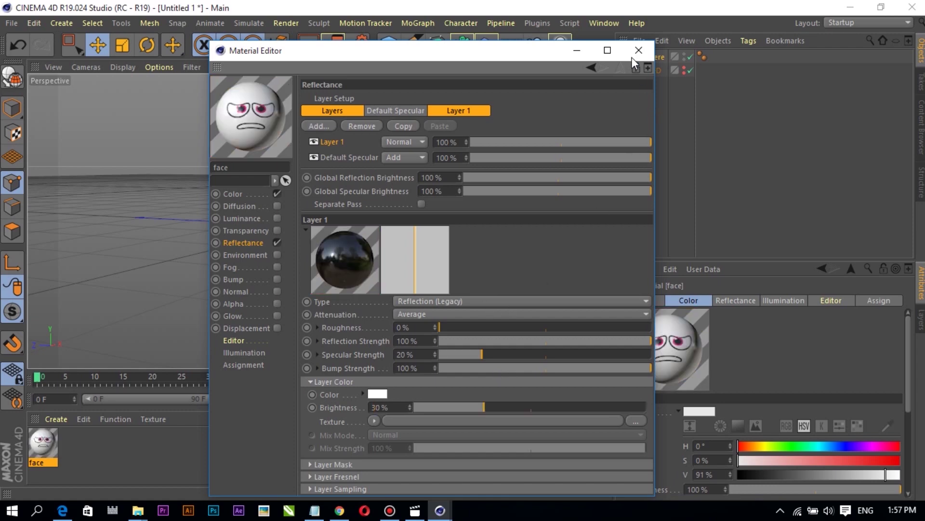
- Enable the face material's Alpha channel with face 3 as its texture, without copying the image to the project, and close the material editor
click(234, 304)
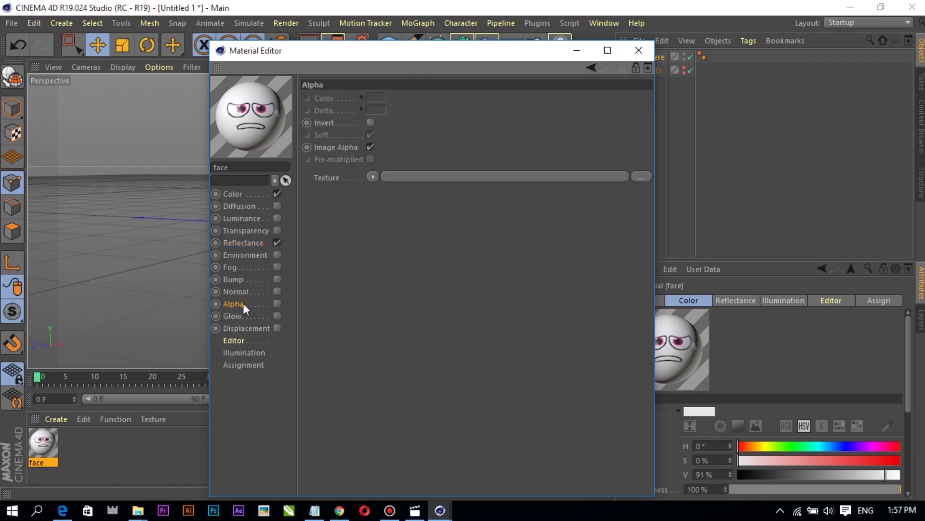
click(277, 304)
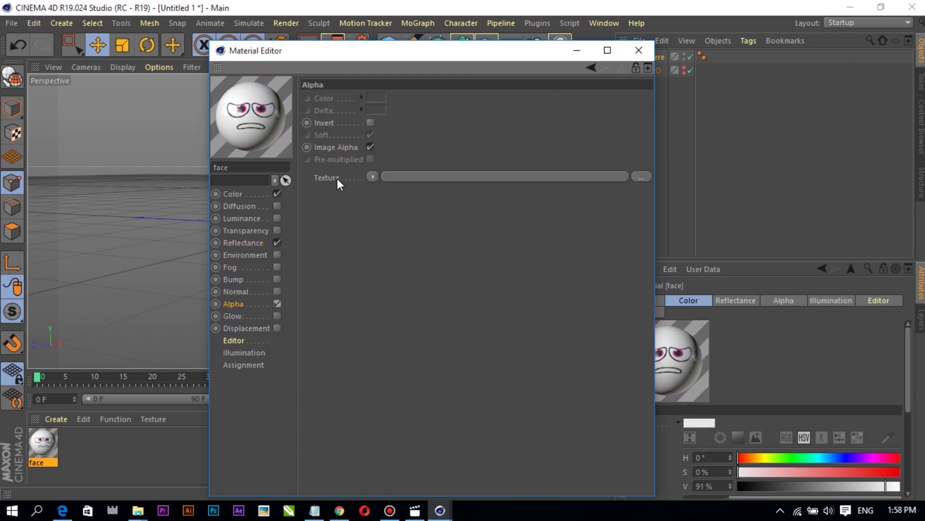
click(641, 177)
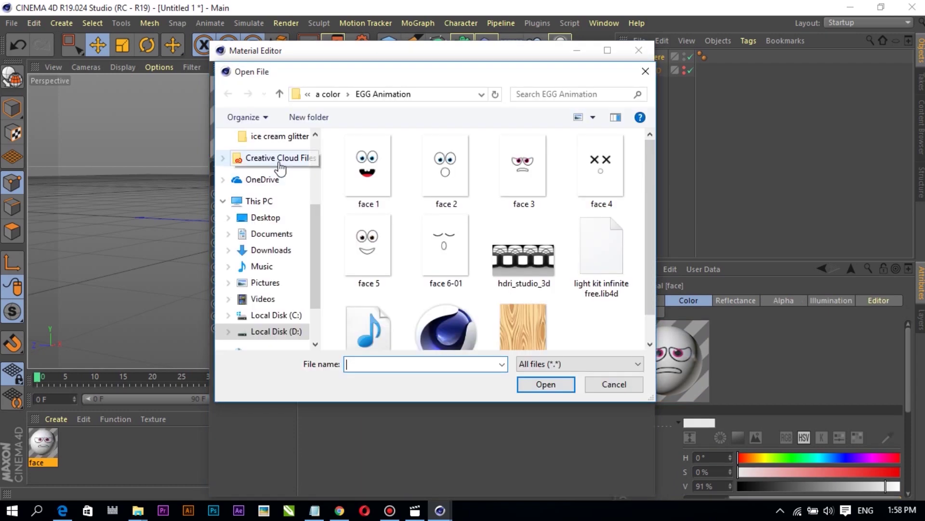
click(525, 176)
click(561, 386)
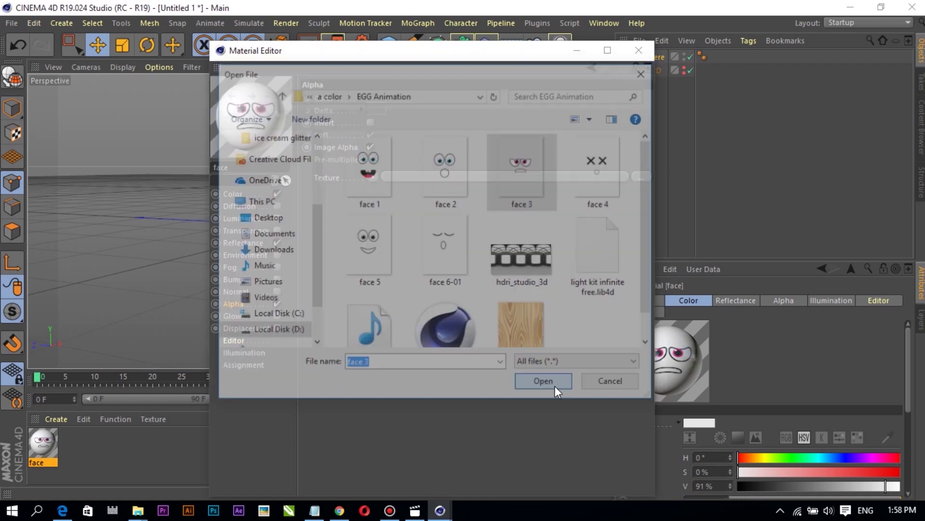
click(543, 310)
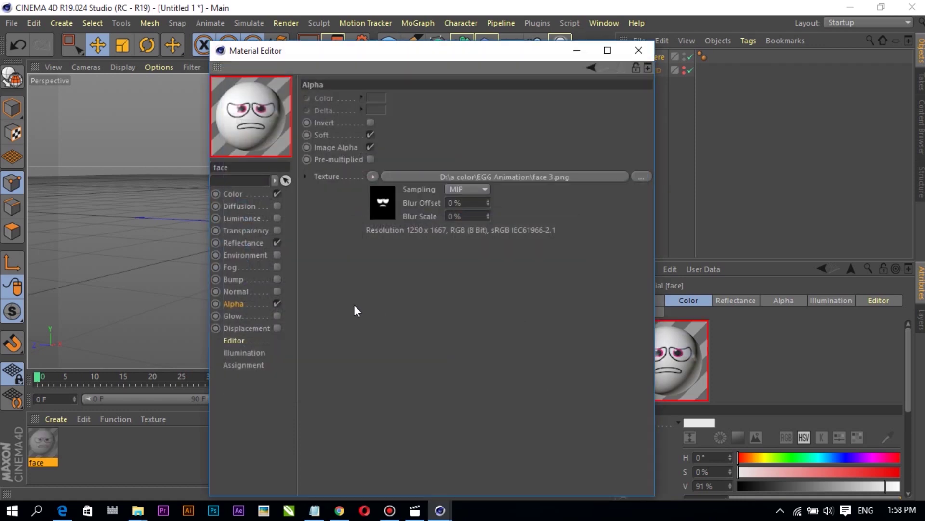
click(641, 51)
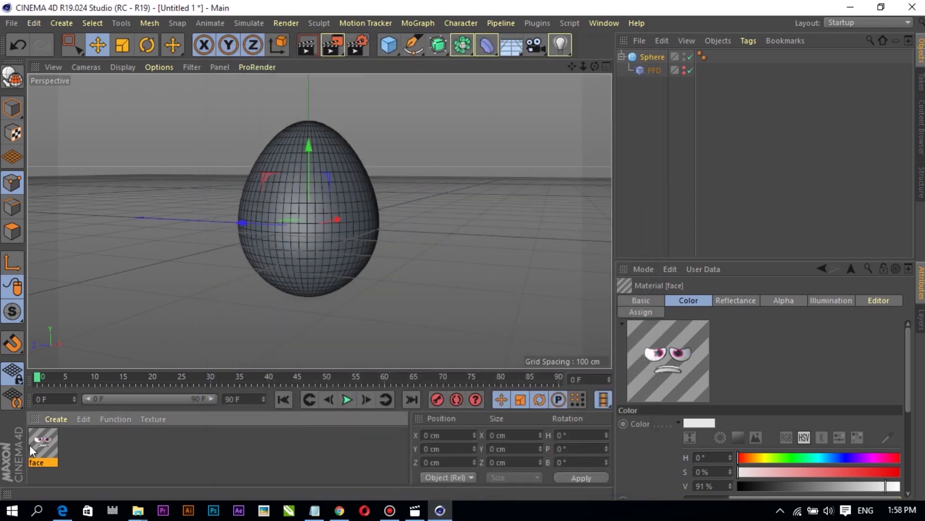
- Apply the face material to the egg-shaped sphere
click(129, 458)
click(42, 453)
drag(42, 452, 282, 236)
drag(315, 207, 320, 210)
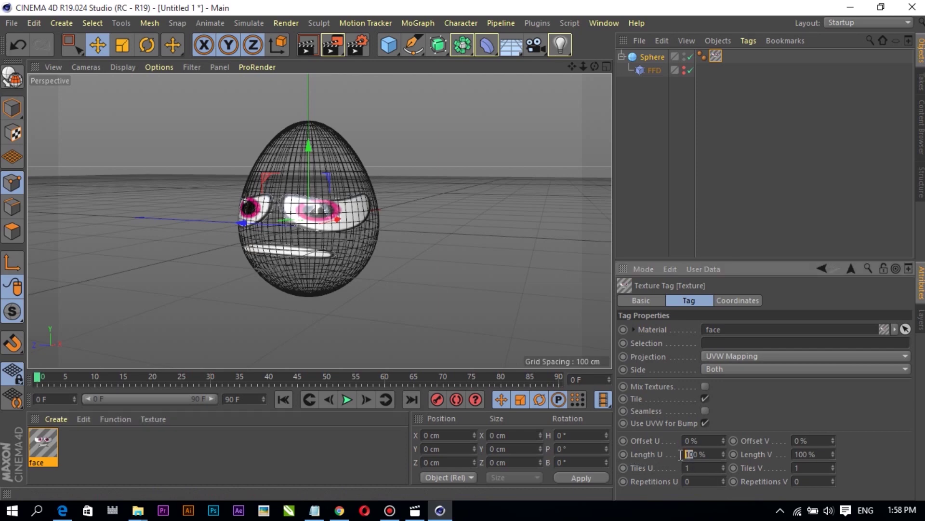
- Set the face texture's Length U to 50 % on the egg and turn off its tiling
drag(692, 455, 677, 454)
text(5)
key(Return)
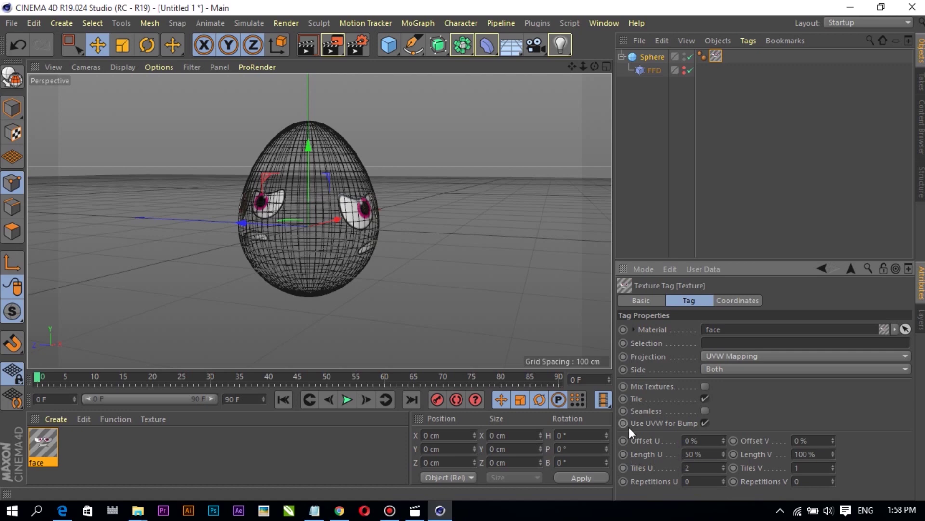
click(705, 399)
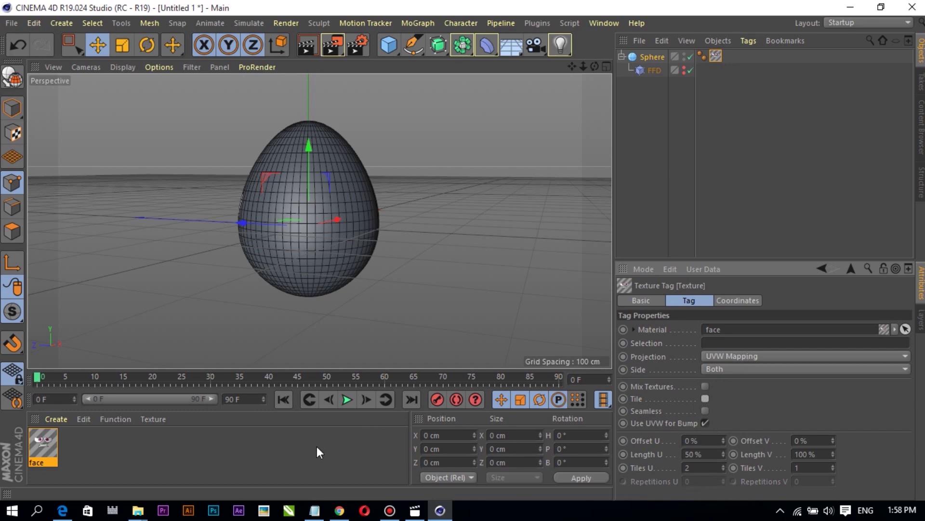
- Rotate the egg around its vertical axis to bring the face to the visible front side
click(148, 45)
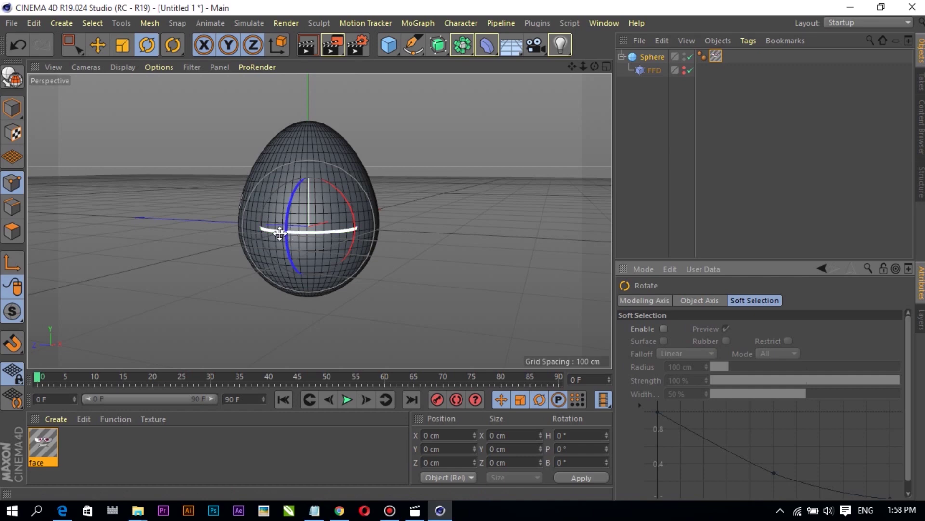
click(251, 441)
drag(595, 66, 601, 118)
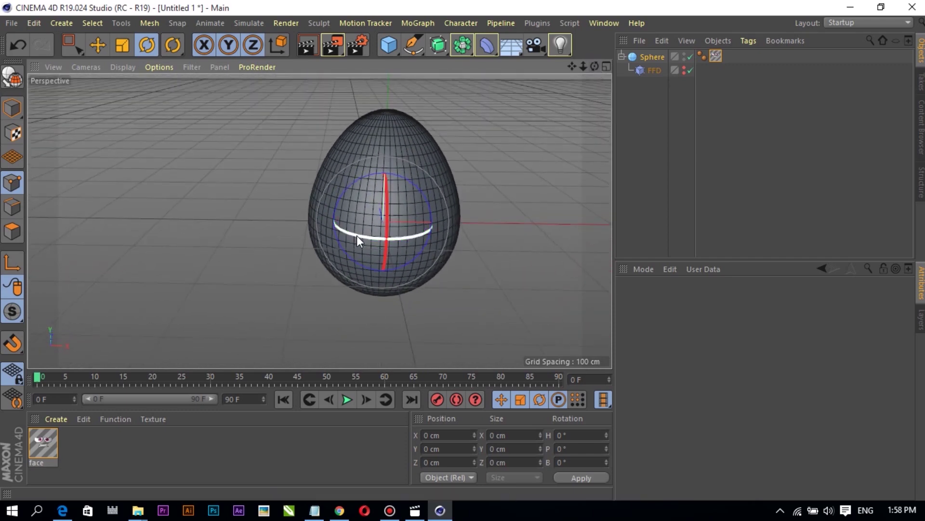
drag(357, 235, 472, 209)
key(ctrl+z)
click(607, 67)
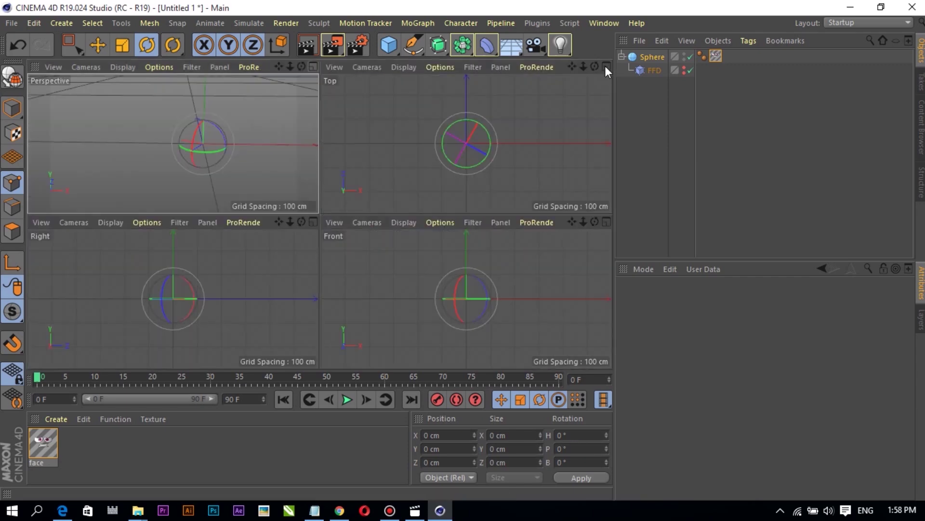
click(314, 66)
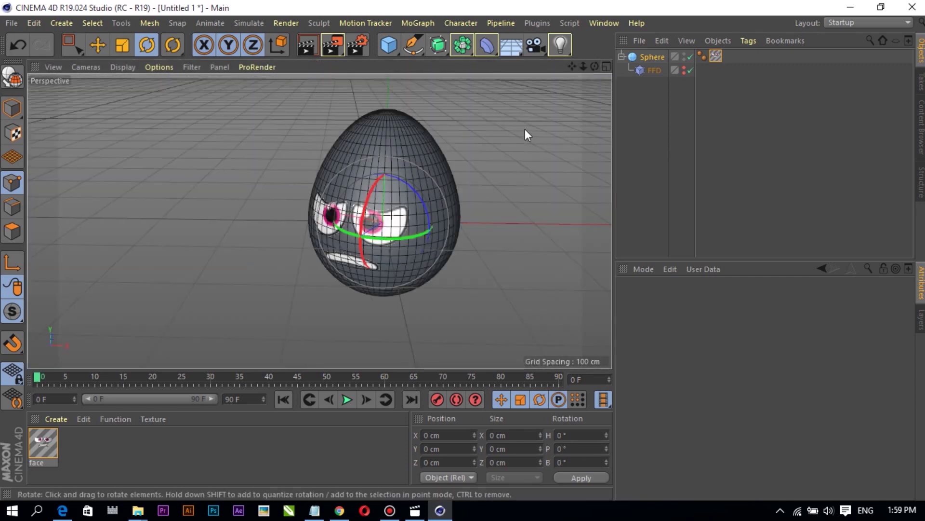
- Undo the egg's last rotation and turn it again about 120° around its vertical axis
mouse_move(594, 66)
mouse_down()
mouse_move(602, 67)
mouse_move(594, 66)
mouse_up()
key(ctrl+z)
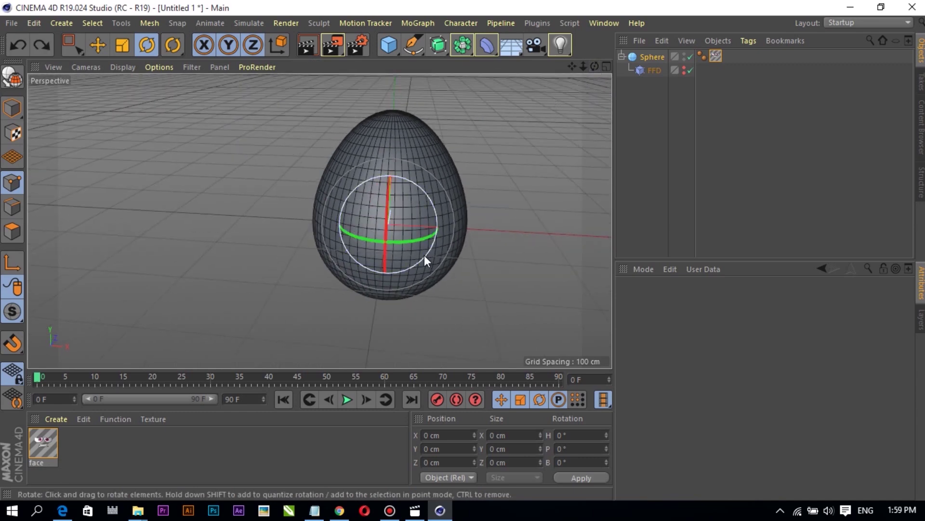
alt+drag(404, 275, 296, 151)
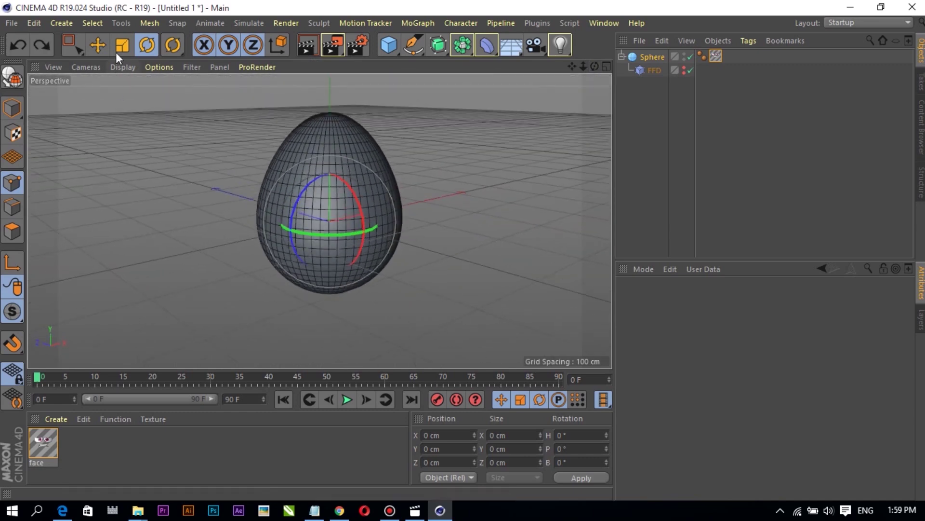
click(99, 47)
alt+drag(348, 192, 314, 230)
scroll(315, 228, down, 6)
alt+drag(435, 231, 533, 223)
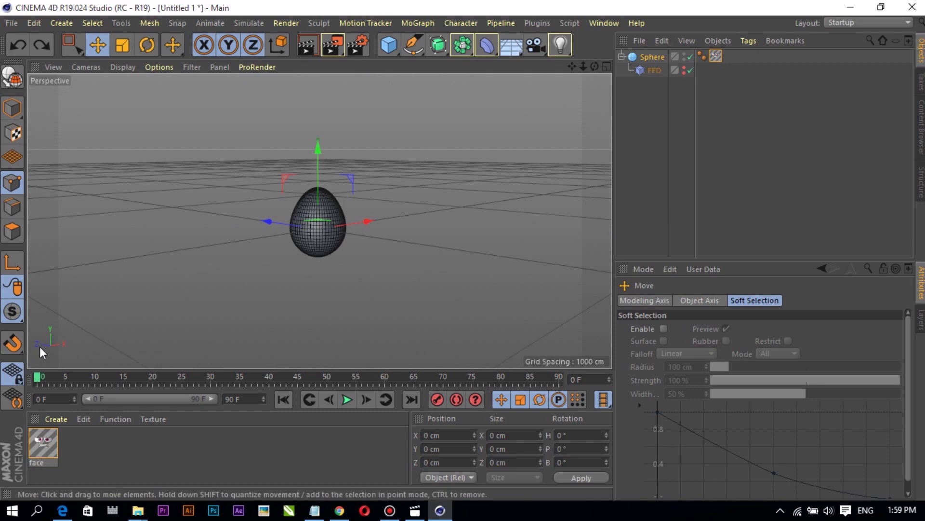
alt+drag(245, 332, 543, 177)
click(147, 45)
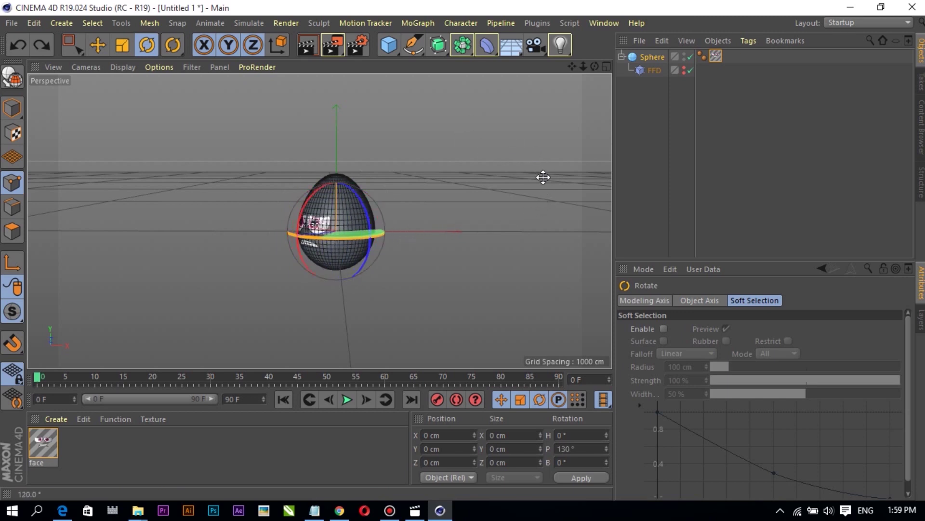
- Try to set the egg's P rotation to 0°
double_click(562, 453)
text(0)
key(Return)
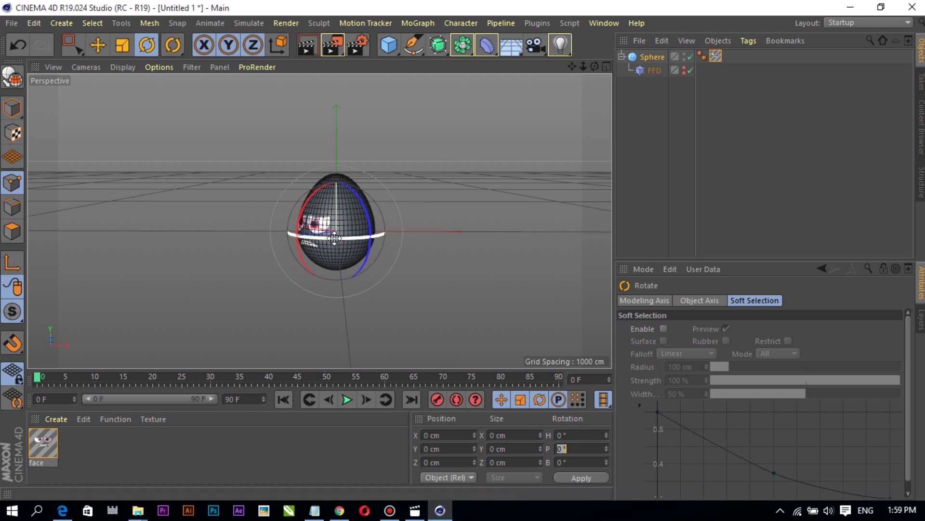
key(ctrl+z)
key(ctrl+z)
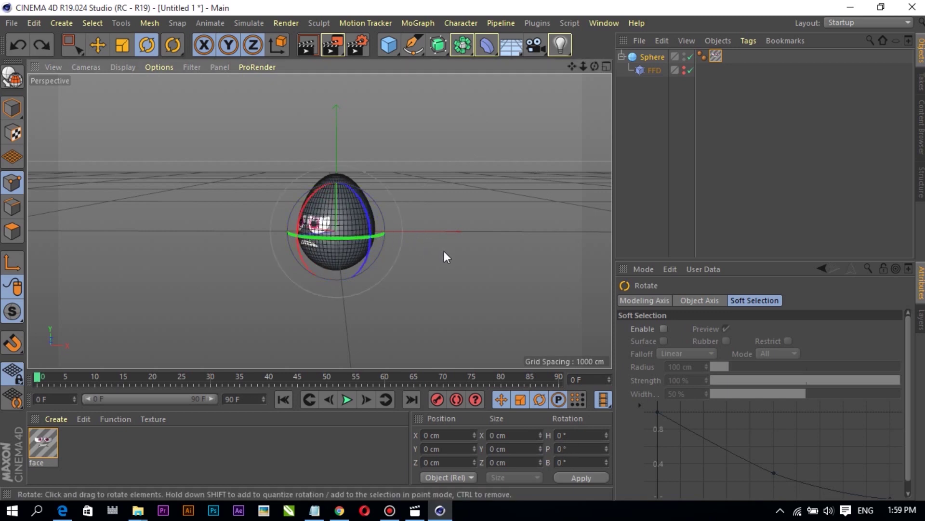
- Rotate the egg around its vertical axis until the face points straight to the front
drag(346, 237, 305, 299)
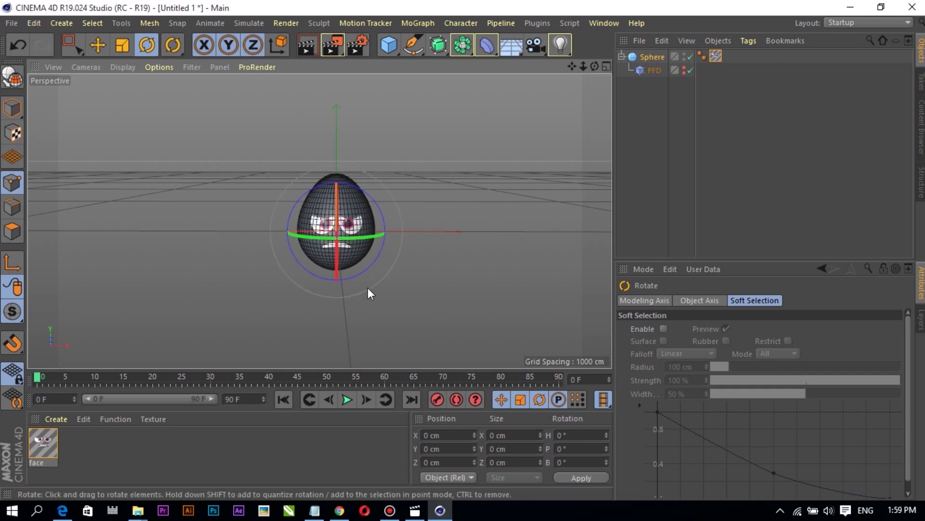
click(98, 44)
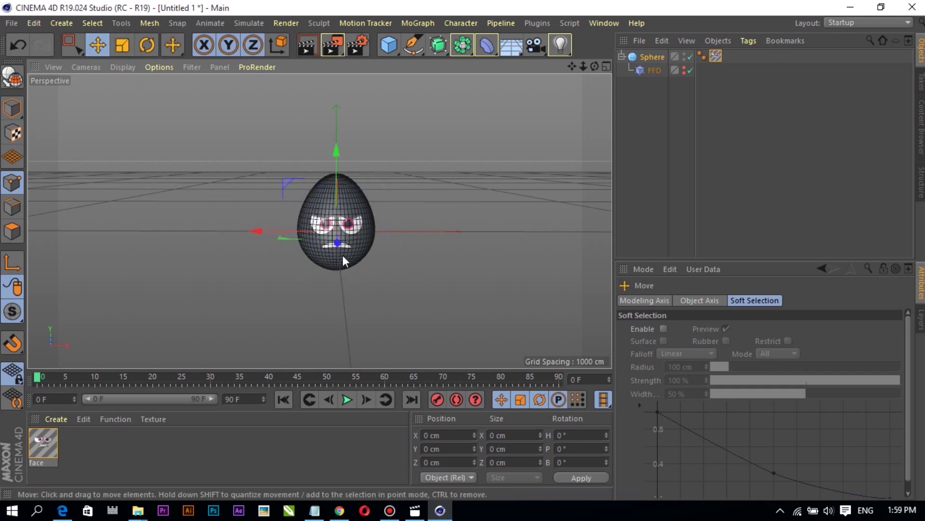
scroll(257, 212, down, 3)
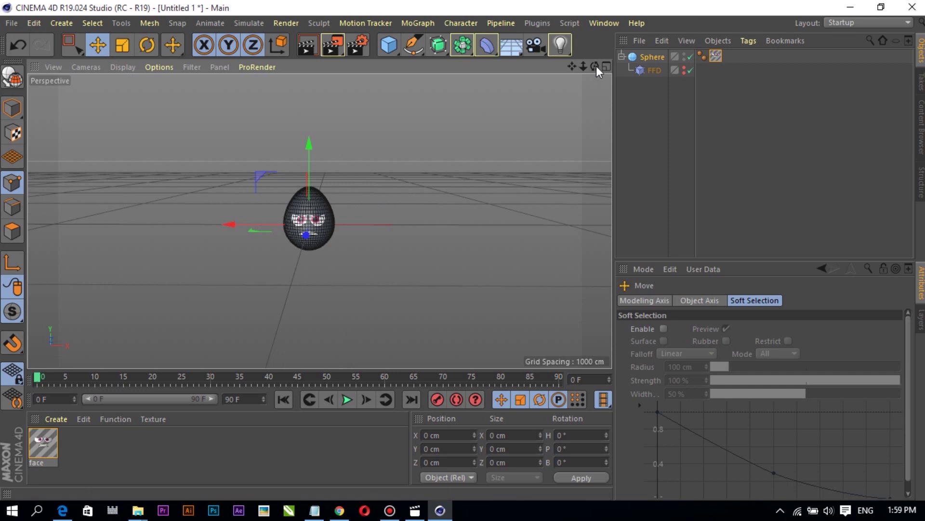
drag(597, 66, 597, 78)
scroll(310, 233, up, 5)
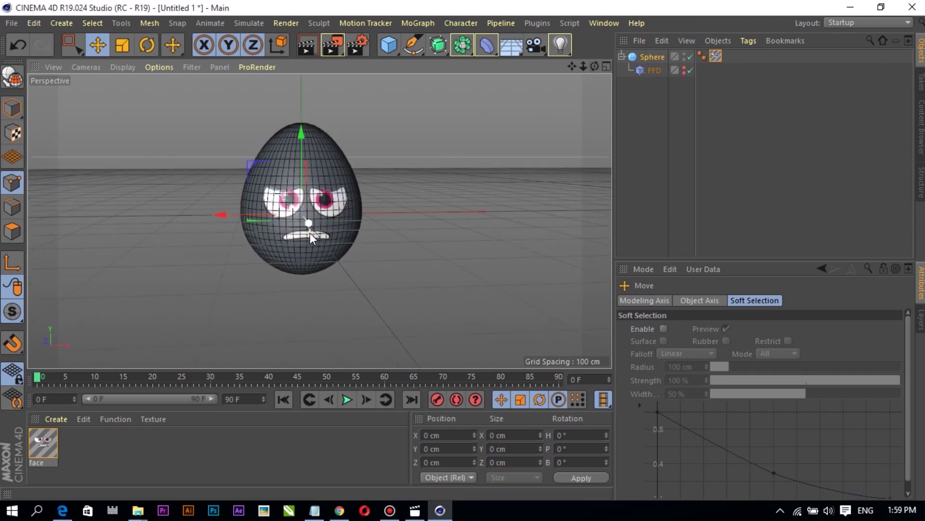
scroll(311, 233, up, 1)
drag(595, 67, 591, 67)
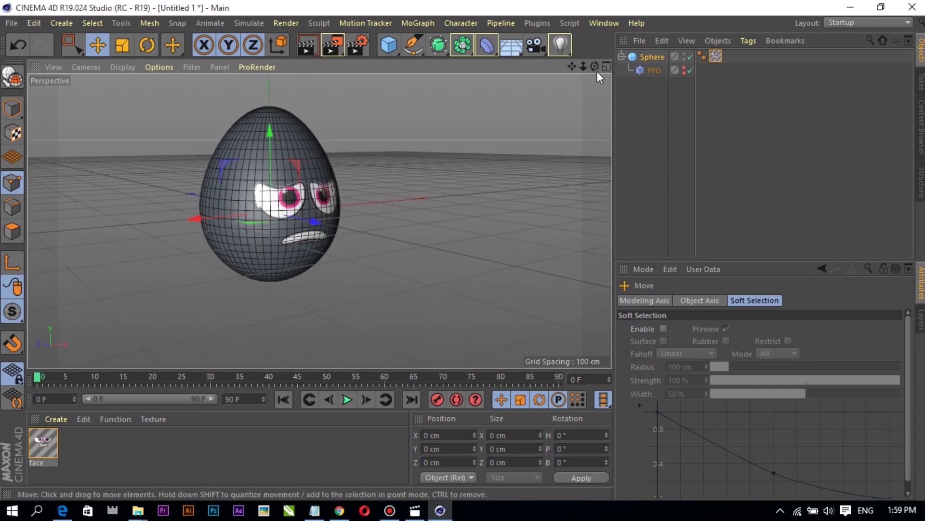
- Collapse the Sphere's hierarchy and switch the viewport display to smooth shading without wireframe lines
click(622, 57)
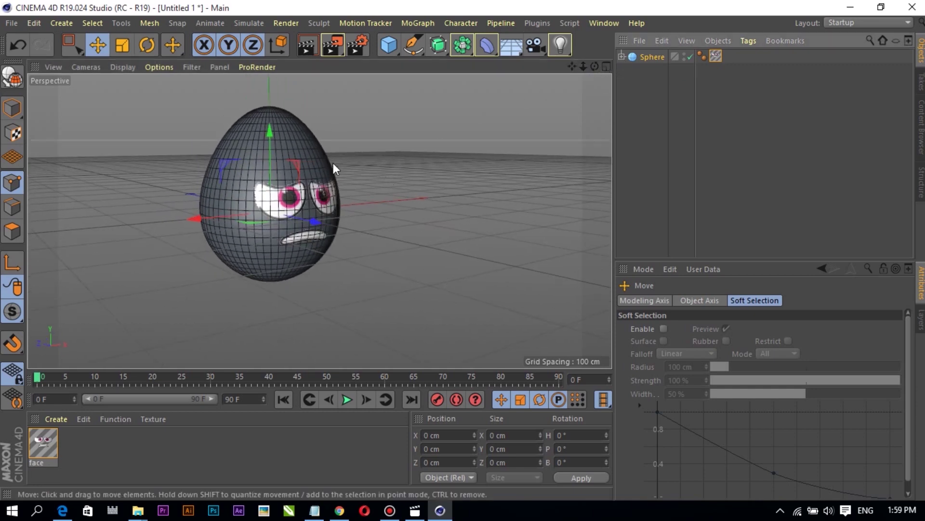
click(122, 67)
click(121, 85)
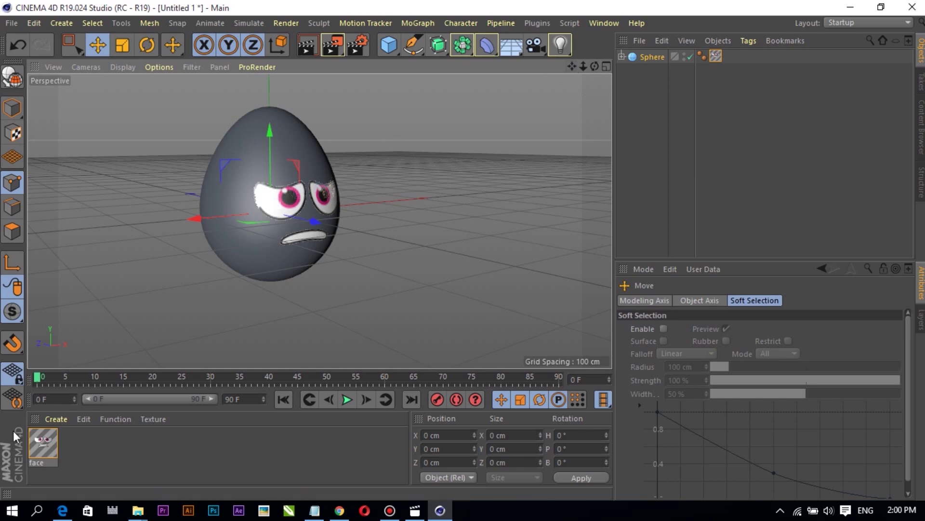
- Set the face material's color brightness value V to 92 %, close the material editor and deselect the material
double_click(45, 441)
click(236, 198)
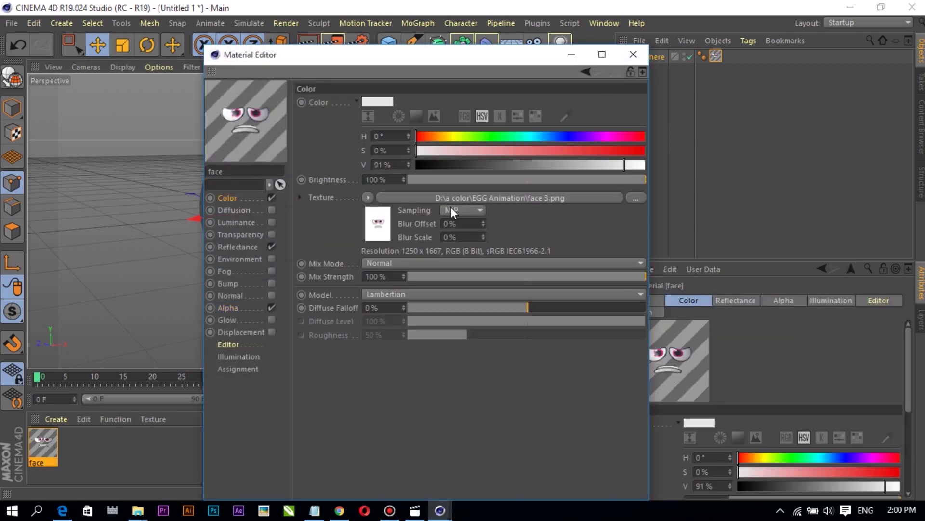
click(628, 166)
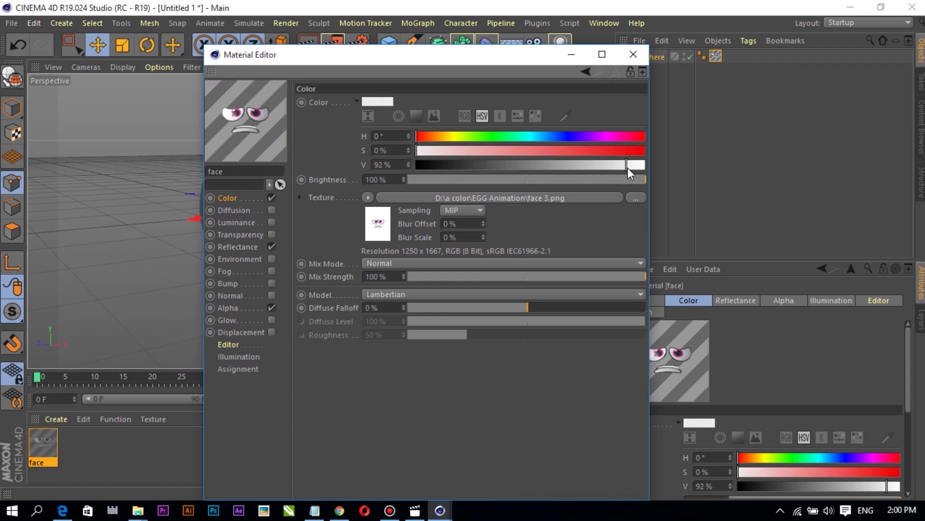
click(636, 55)
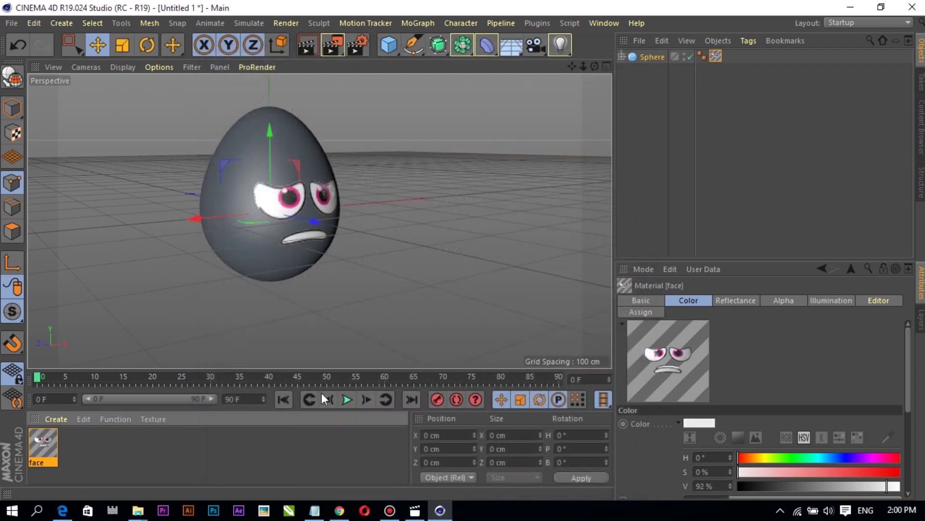
click(265, 441)
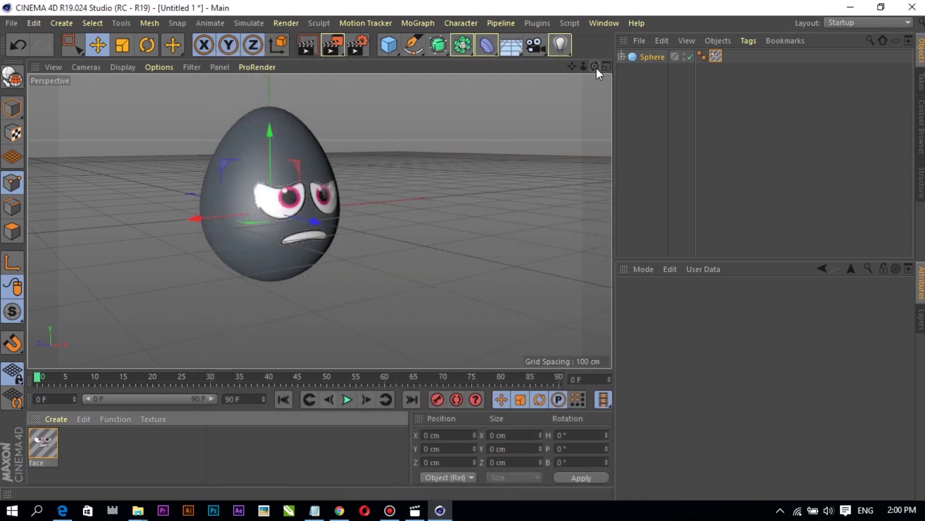
mouse_move(595, 67)
mouse_down()
mouse_move(584, 76)
mouse_move(594, 68)
mouse_up()
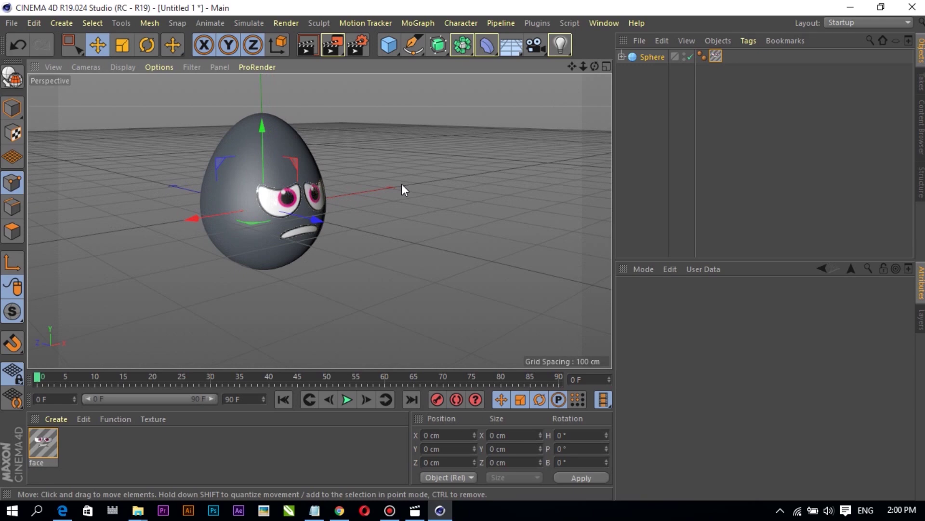
- Examine the material settings of the face texture tag on the egg
click(716, 56)
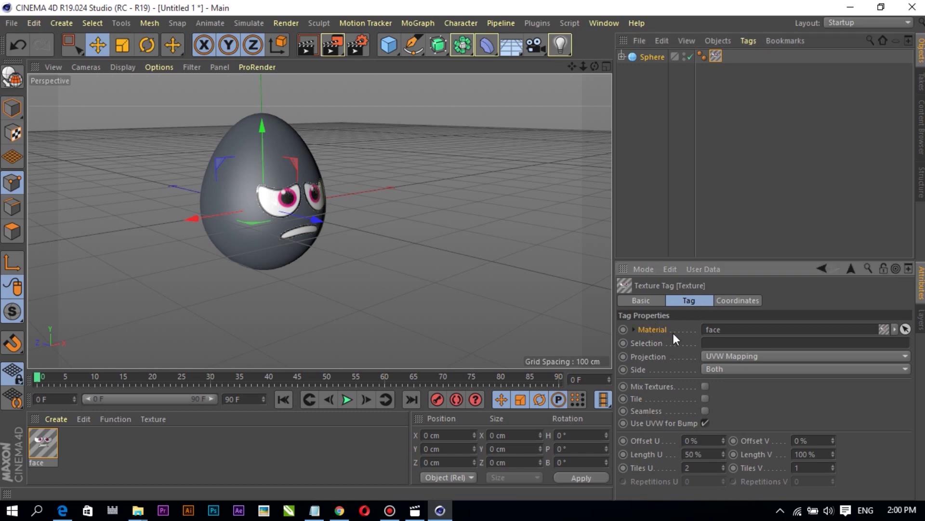
click(637, 329)
scroll(759, 419, down, 3)
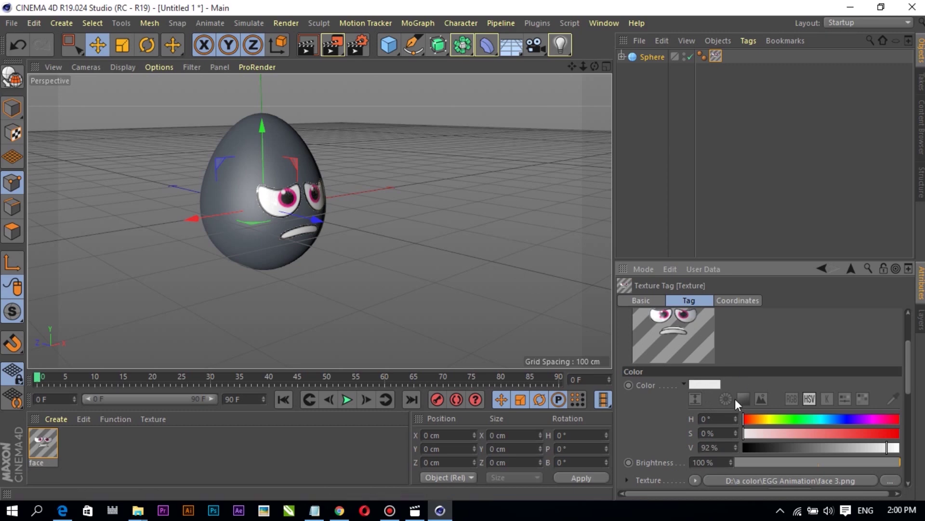
scroll(641, 332, up, 3)
click(634, 330)
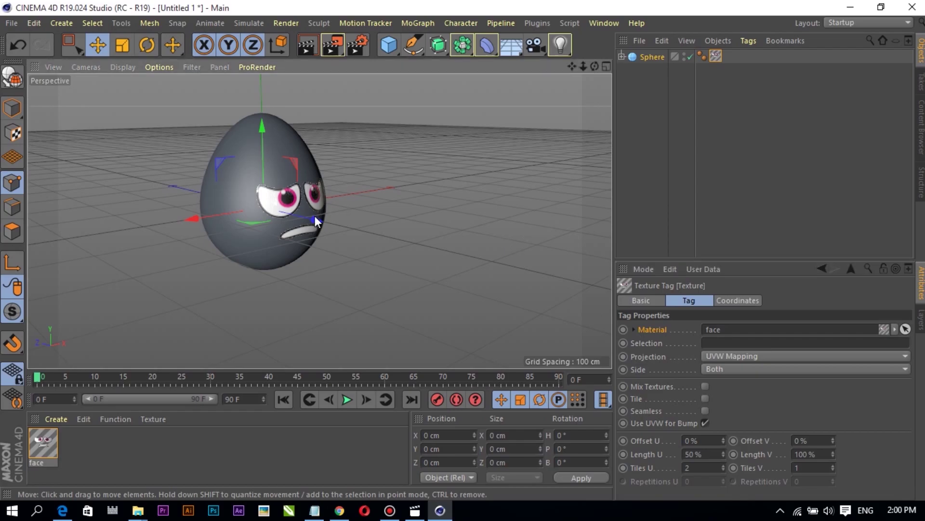
- Switch to Movies & TV to look at the reference egg animation, then return to the Cinema 4D scene
click(415, 510)
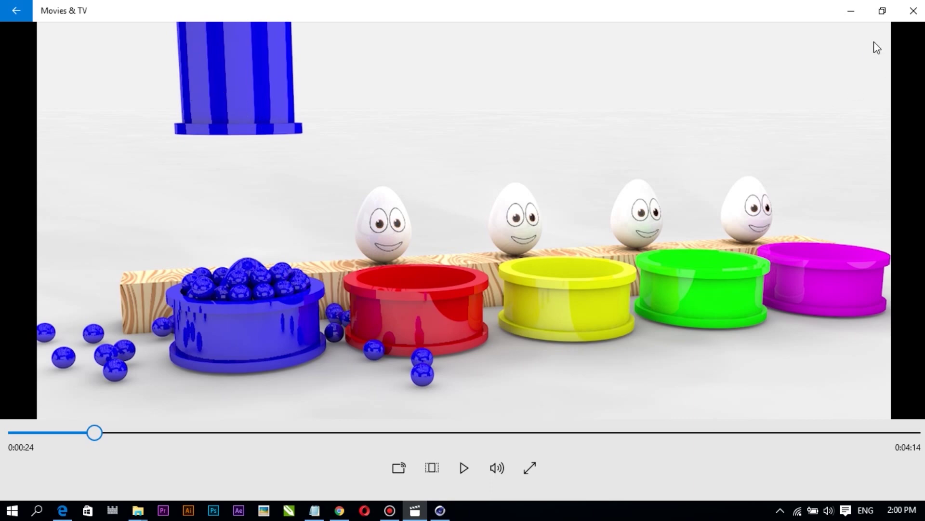
click(852, 15)
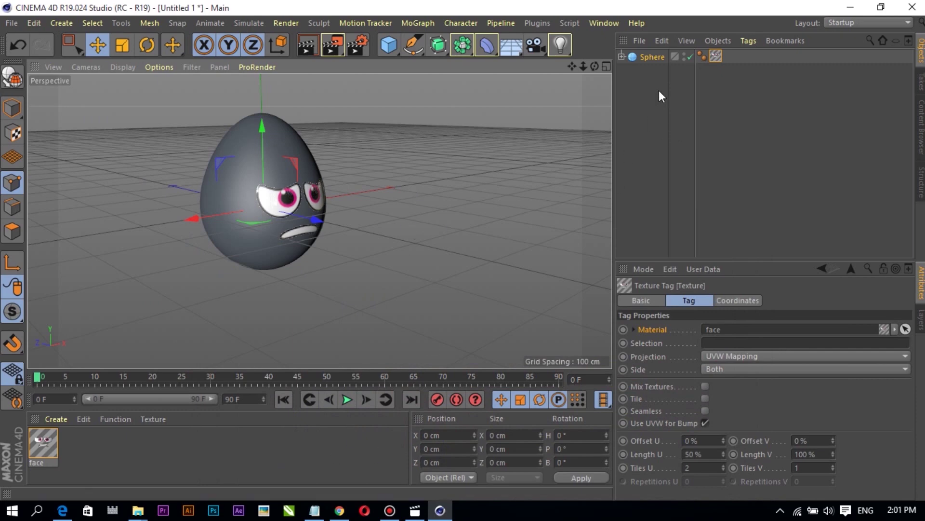
- Hide the egg-shaped sphere in the viewport and add a Cylinder primitive
click(684, 54)
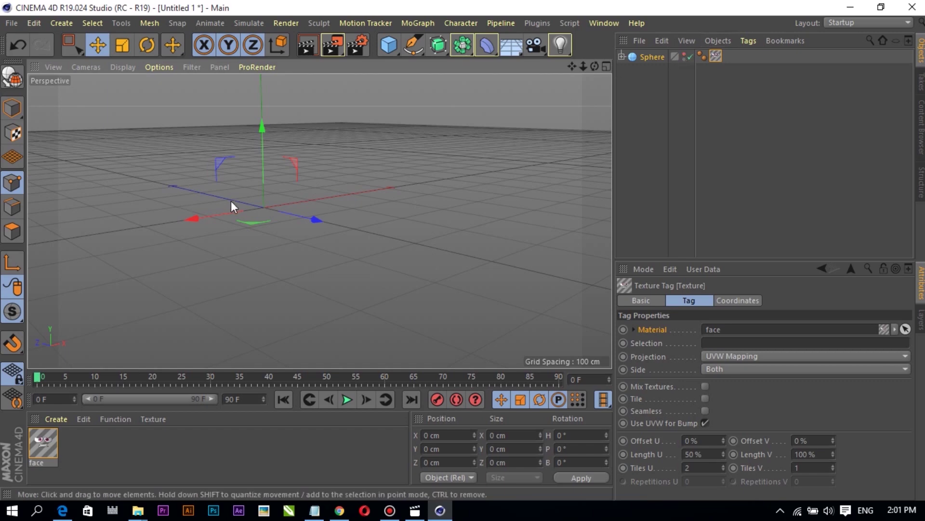
click(394, 39)
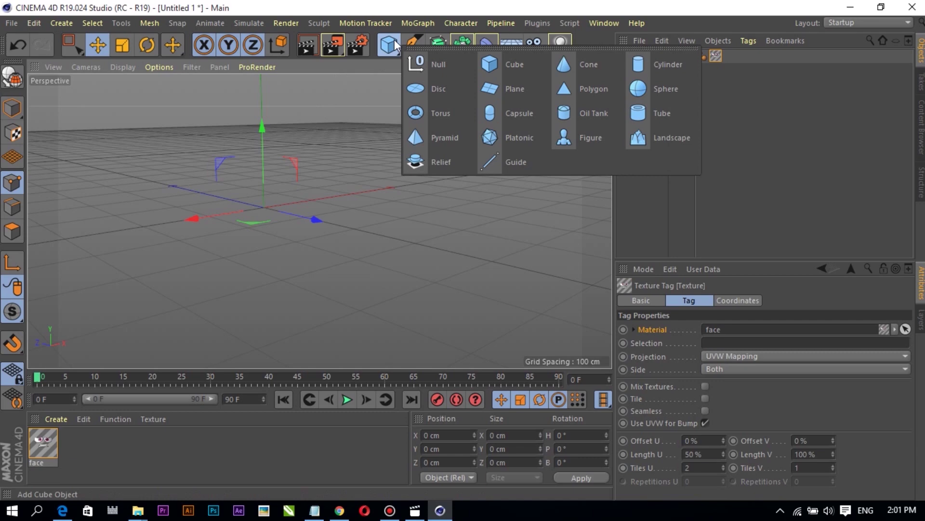
click(658, 68)
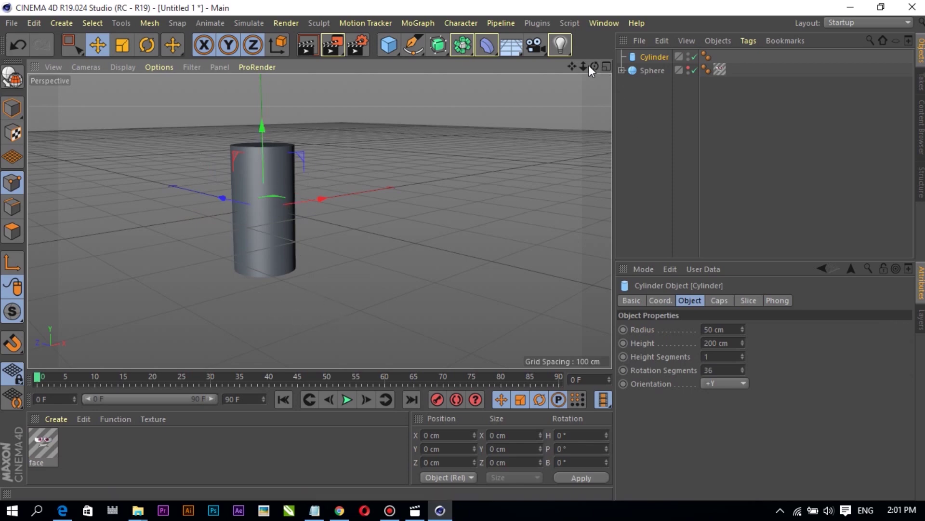
- Switch the viewport to shading with lines so the cylinder's segments are drawn
drag(595, 66, 535, 83)
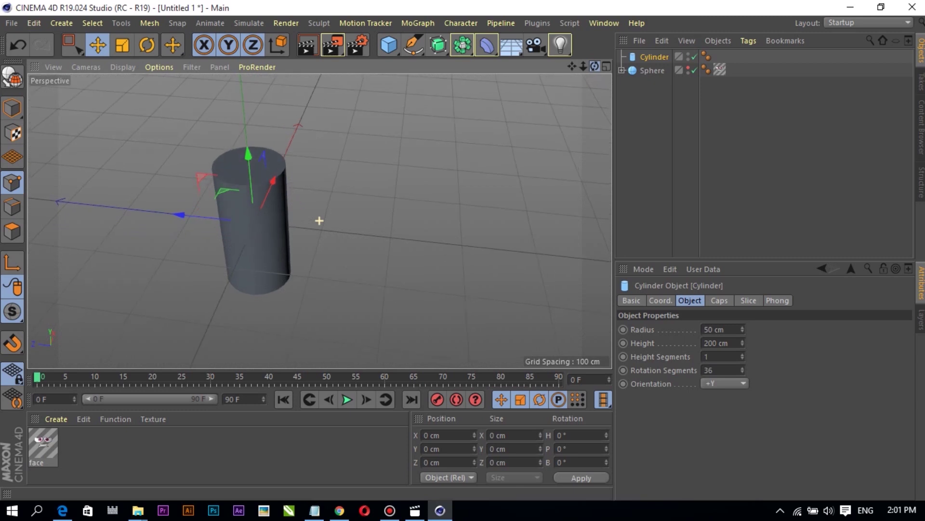
click(122, 67)
click(129, 101)
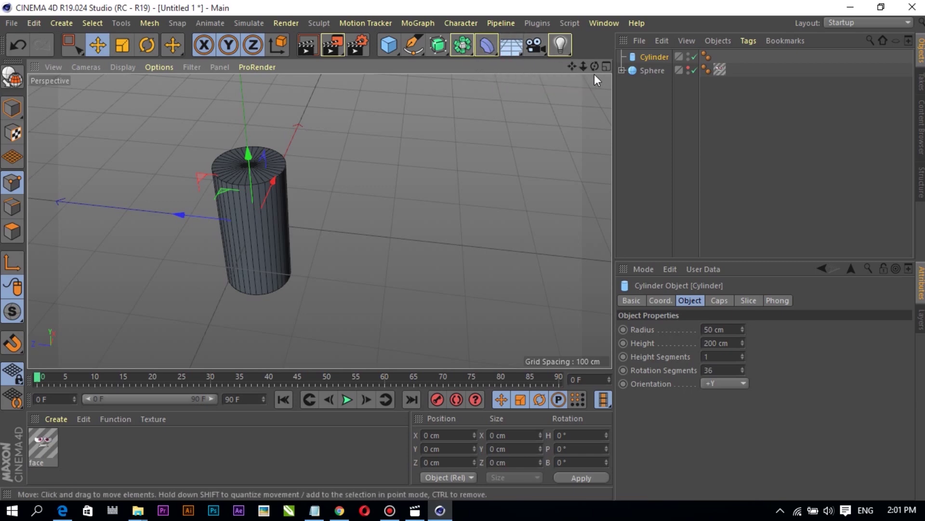
drag(595, 66, 597, 67)
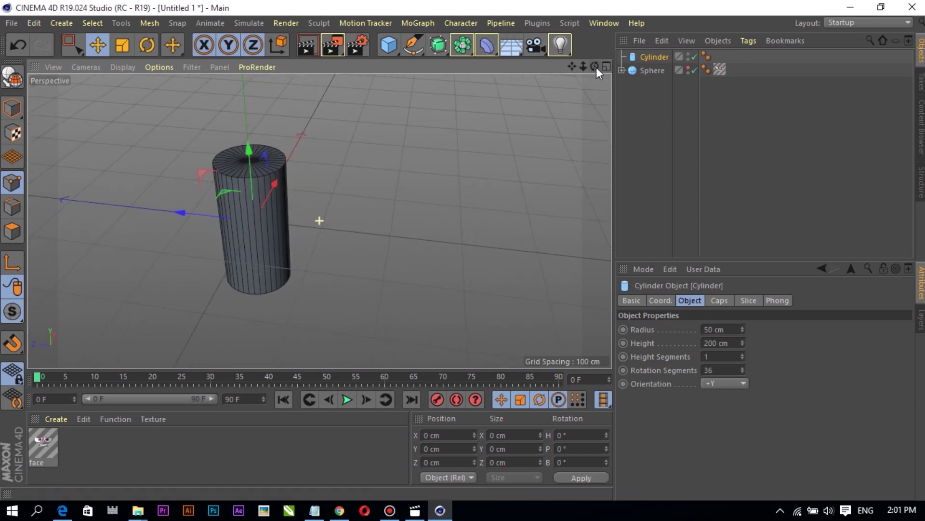
- Unhide the egg in the viewport and scale the cylinder up until it encloses the egg
click(689, 68)
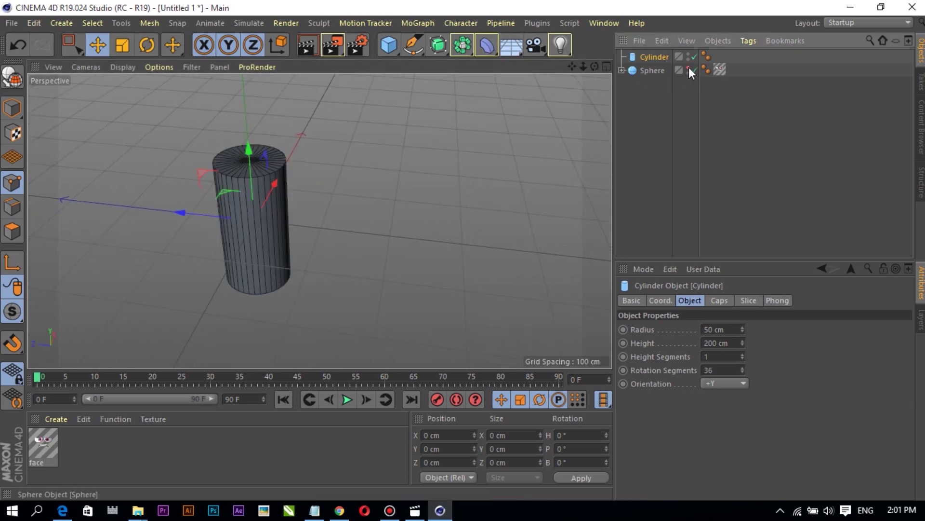
drag(595, 67, 597, 68)
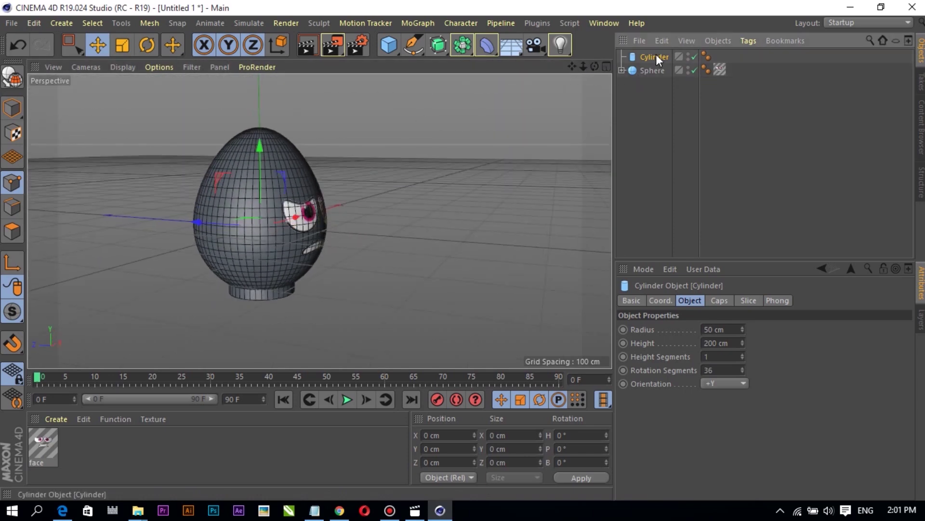
click(123, 46)
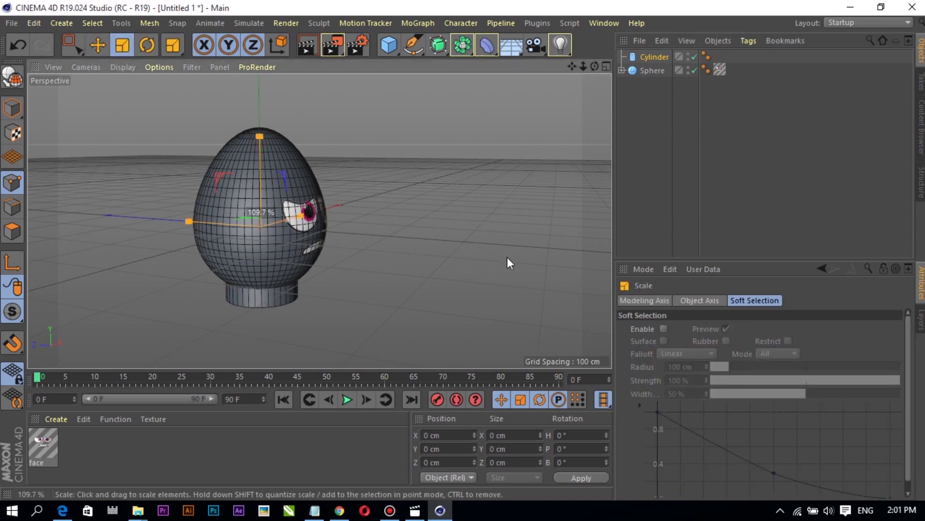
drag(507, 257, 608, 256)
drag(347, 236, 372, 236)
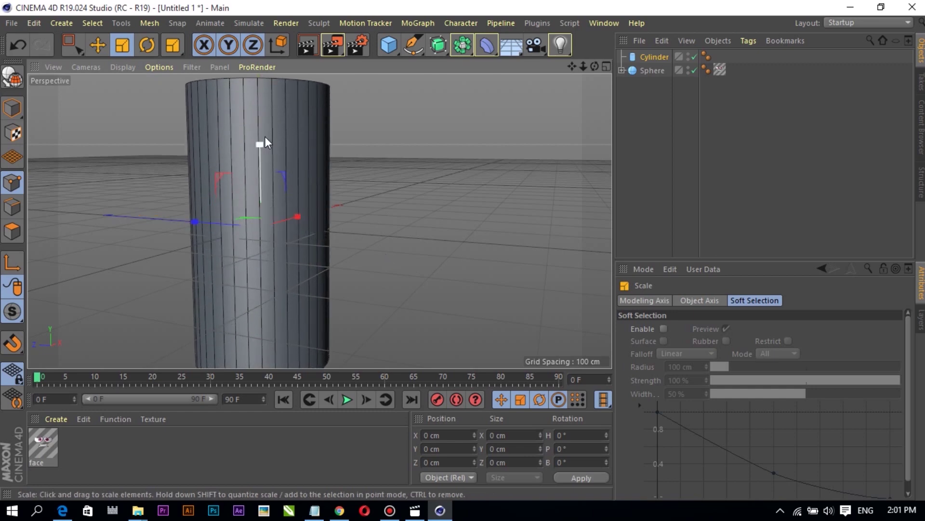
mouse_move(262, 144)
mouse_down()
mouse_move(256, 173)
mouse_move(261, 142)
mouse_up()
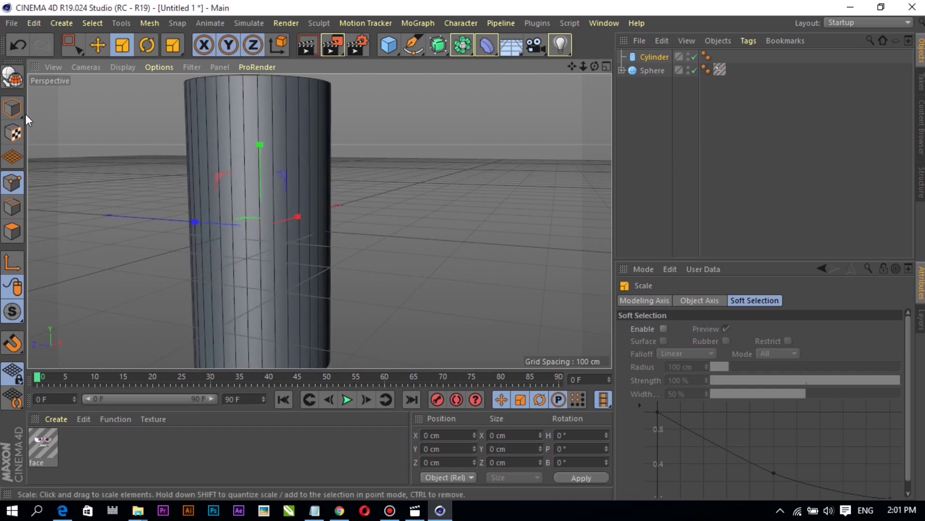
- Convert the cylinder into an editable polygon object and activate the Move tool
click(12, 77)
alt+drag(320, 219, 320, 218)
click(98, 44)
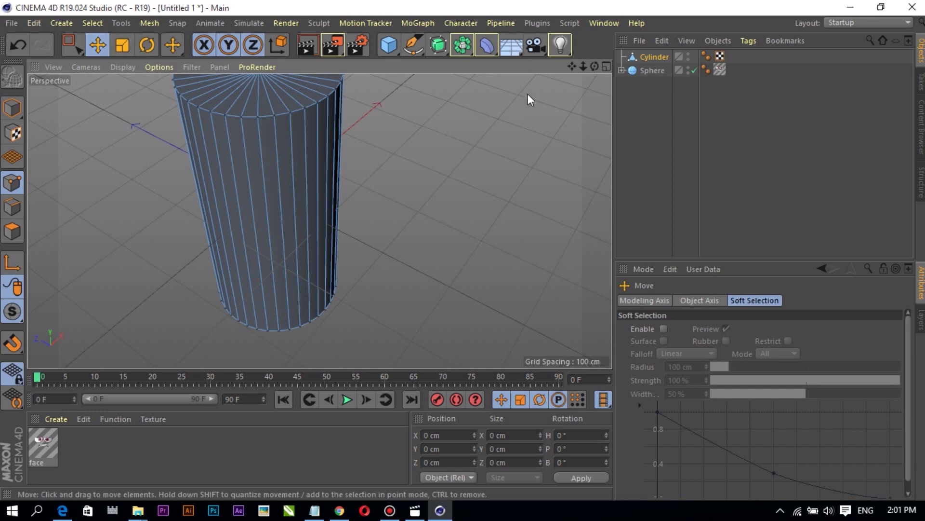
- Select the cylinder and turn on its X-Ray display to see the egg inside
scroll(320, 221, up, 4)
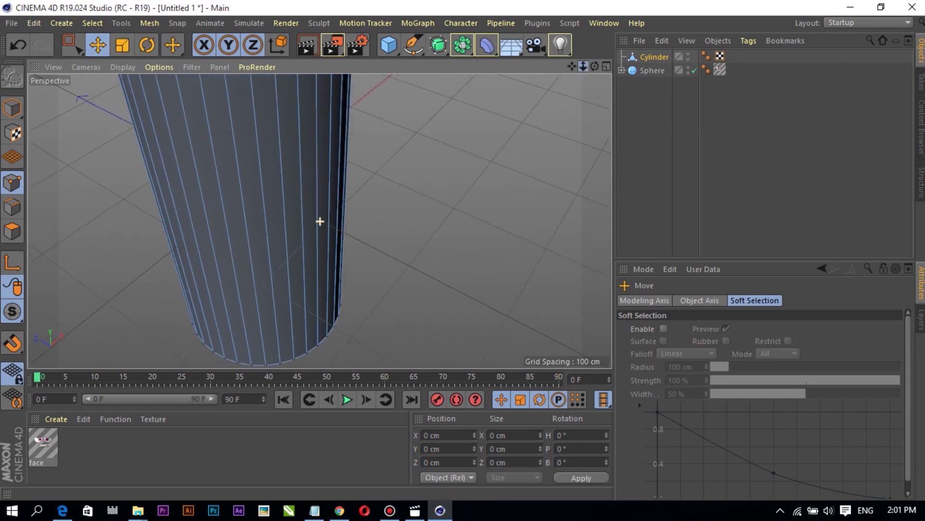
scroll(320, 221, down, 5)
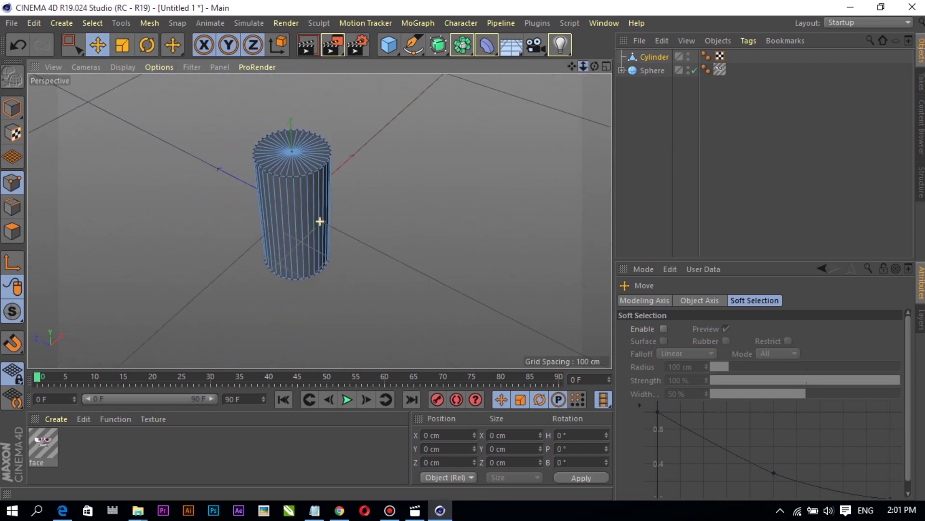
drag(595, 67, 579, 77)
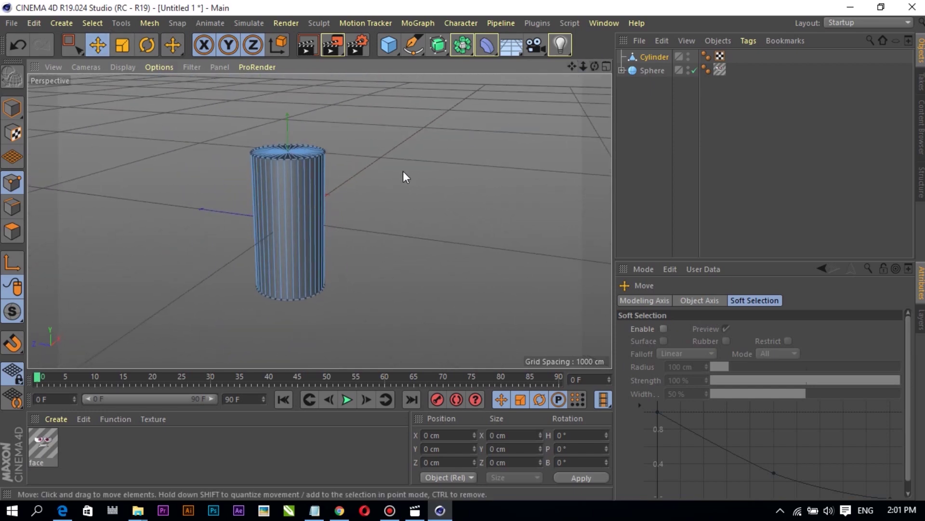
click(278, 170)
click(654, 57)
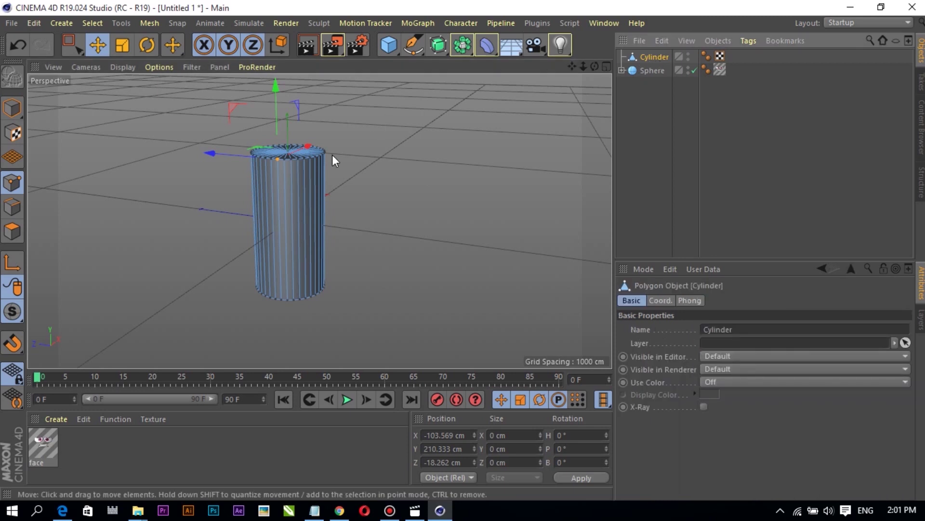
drag(596, 66, 593, 76)
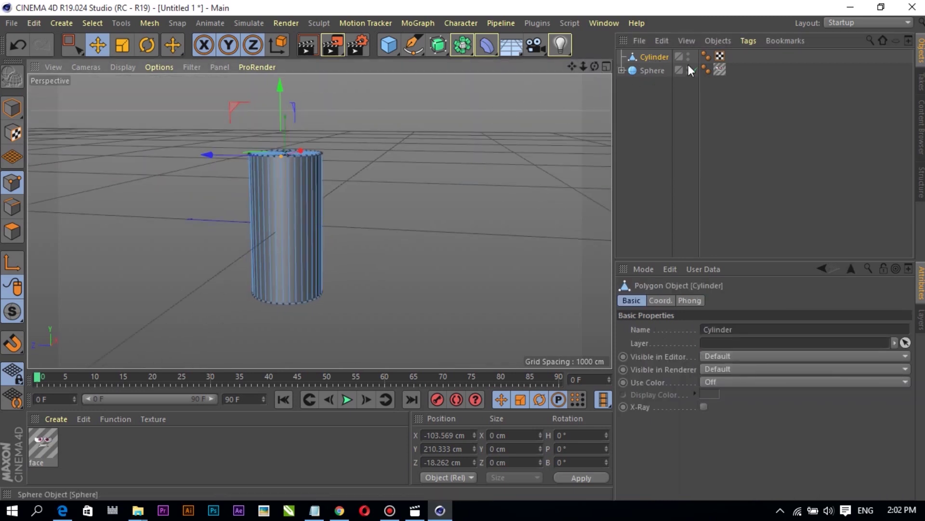
click(703, 406)
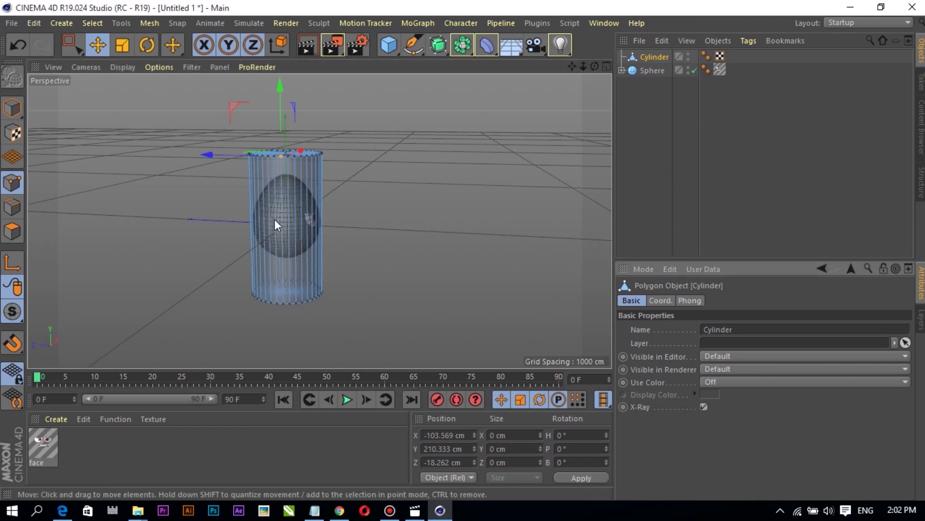
drag(596, 67, 320, 222)
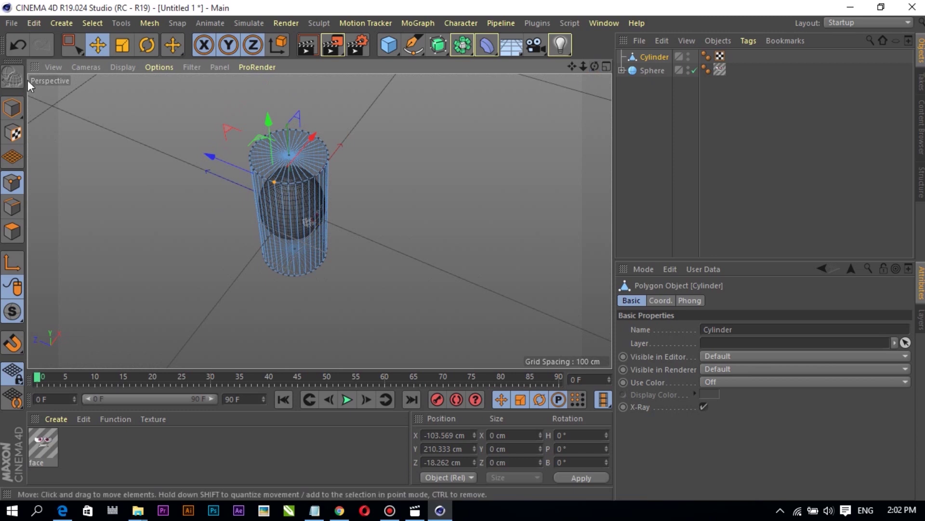
- Switch the viewport to Gouraud shading without lines, turn off the cylinder's X-Ray, and try to scale it in point mode
key(t)
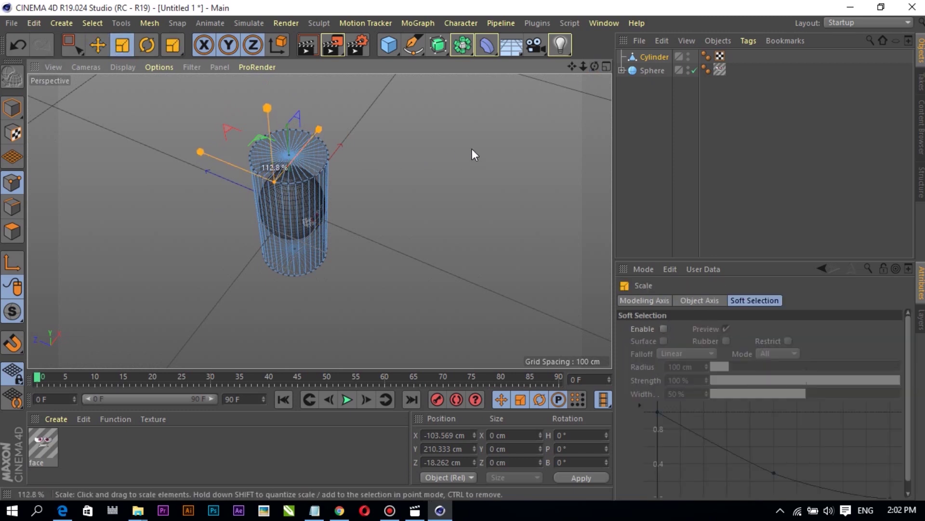
click(652, 57)
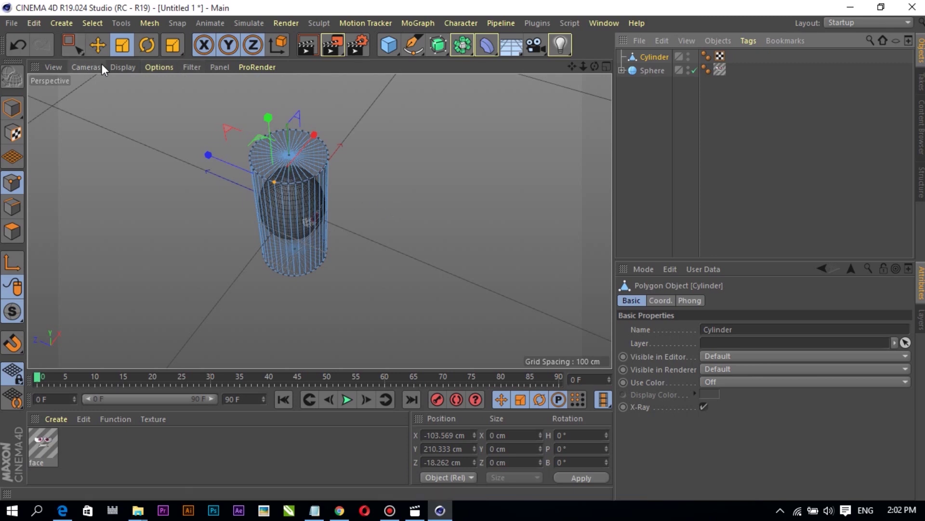
click(123, 67)
click(136, 82)
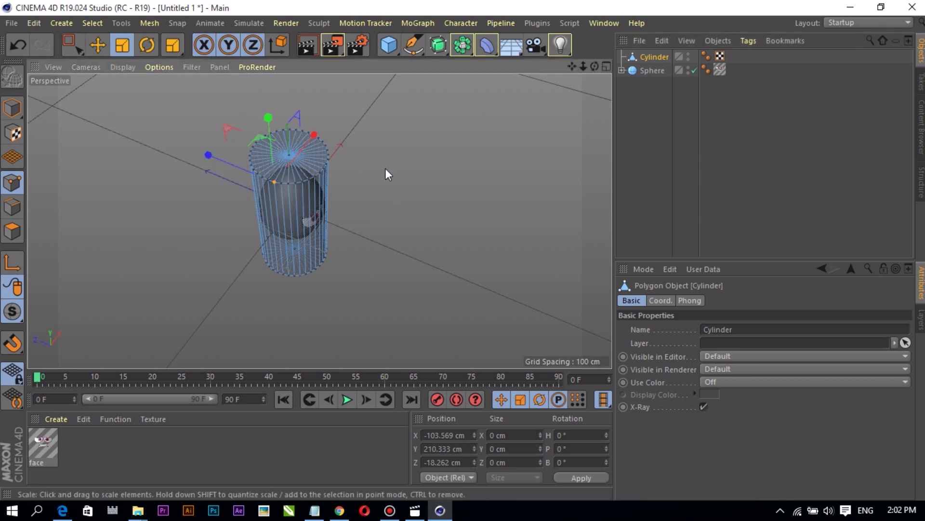
click(704, 406)
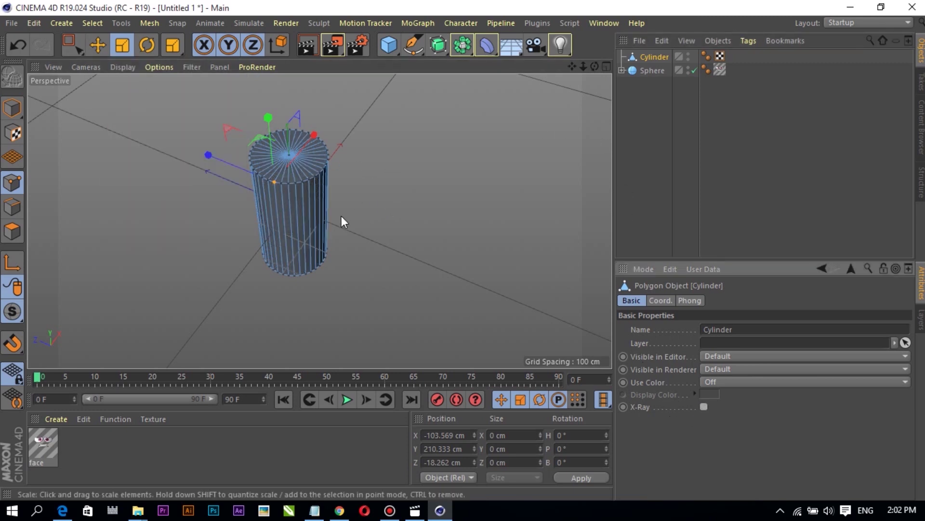
drag(379, 147, 388, 136)
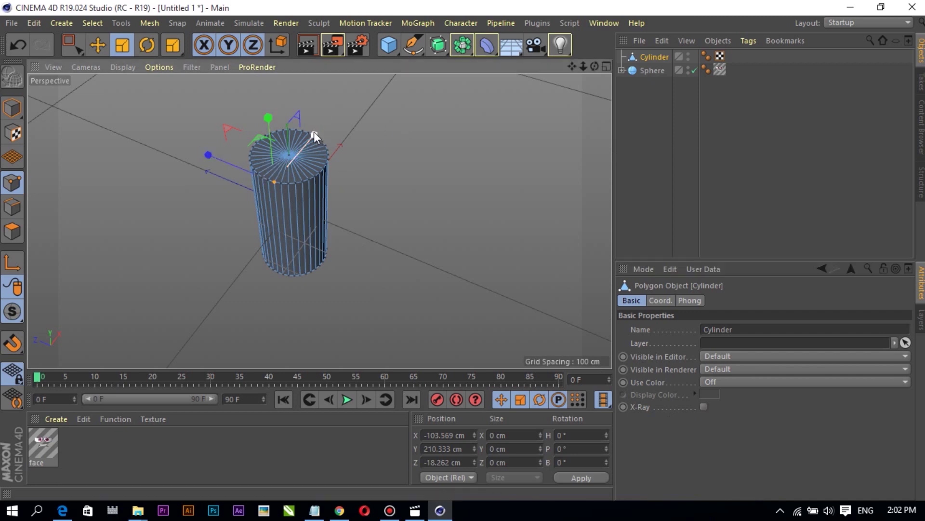
- In Model mode, scale the whole cylinder uniformly to about 271 cm wide and 542 cm high, with its X-Ray turned on
click(12, 108)
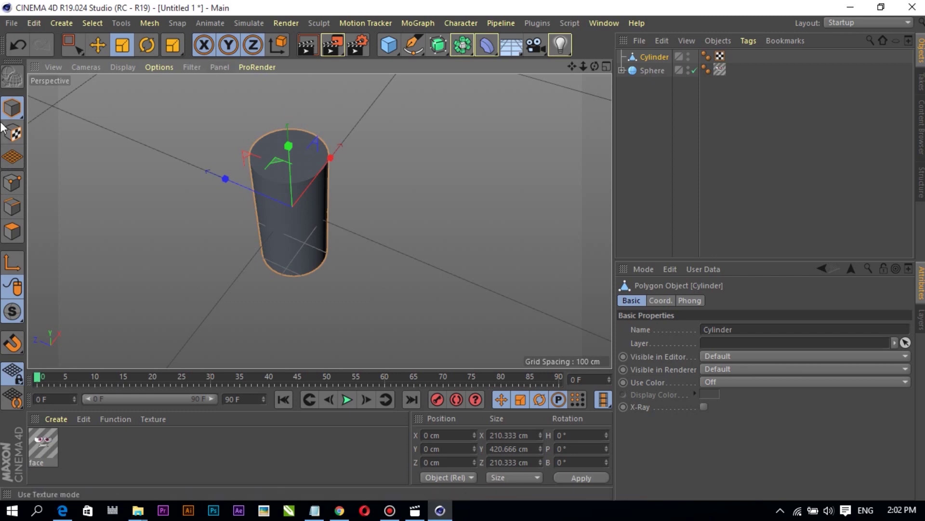
drag(385, 174, 470, 148)
click(704, 407)
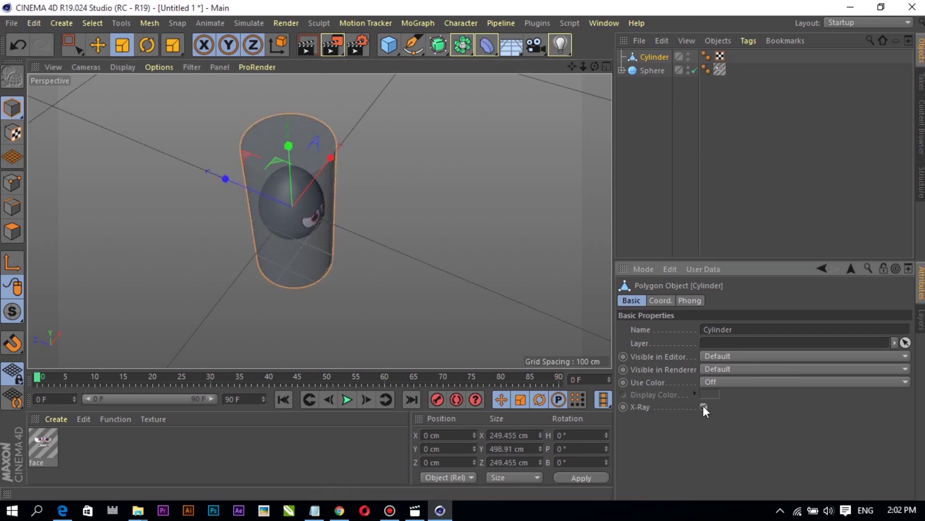
drag(377, 190, 345, 161)
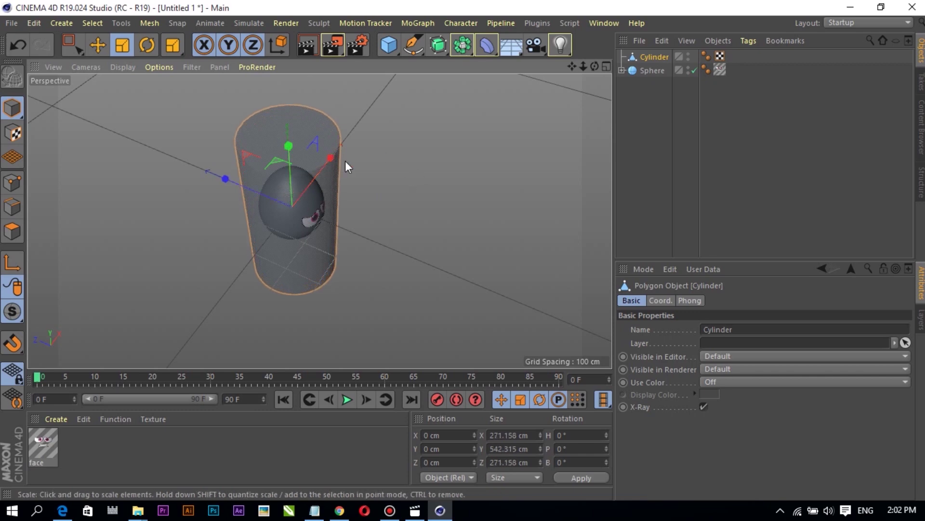
drag(595, 66, 608, 73)
drag(319, 221, 319, 220)
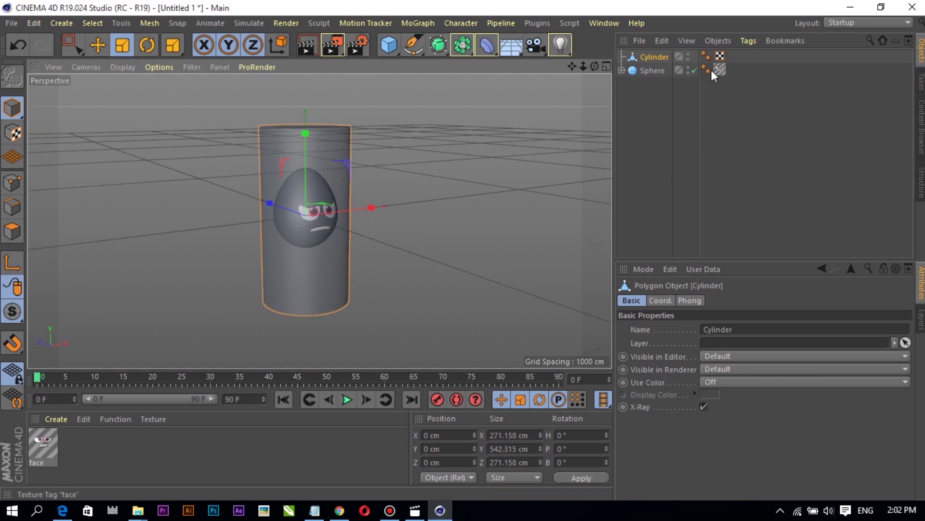
- With the egg hidden, scale the cylinder down along Y to about 208 cm high and turn off its X-Ray
click(688, 67)
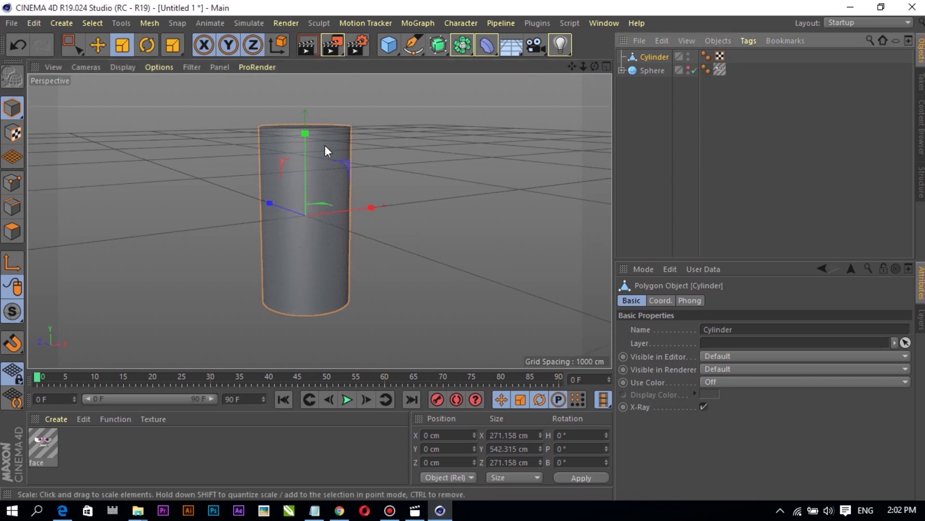
drag(306, 135, 307, 185)
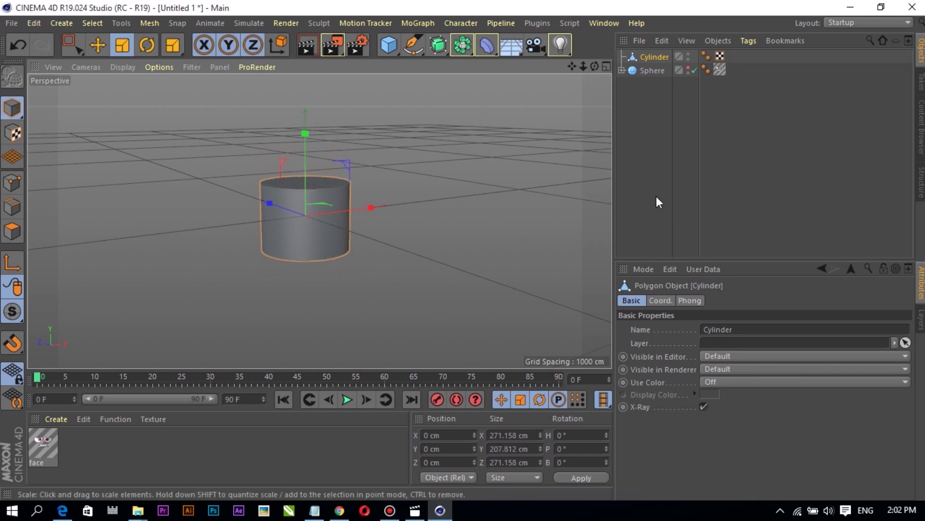
click(704, 407)
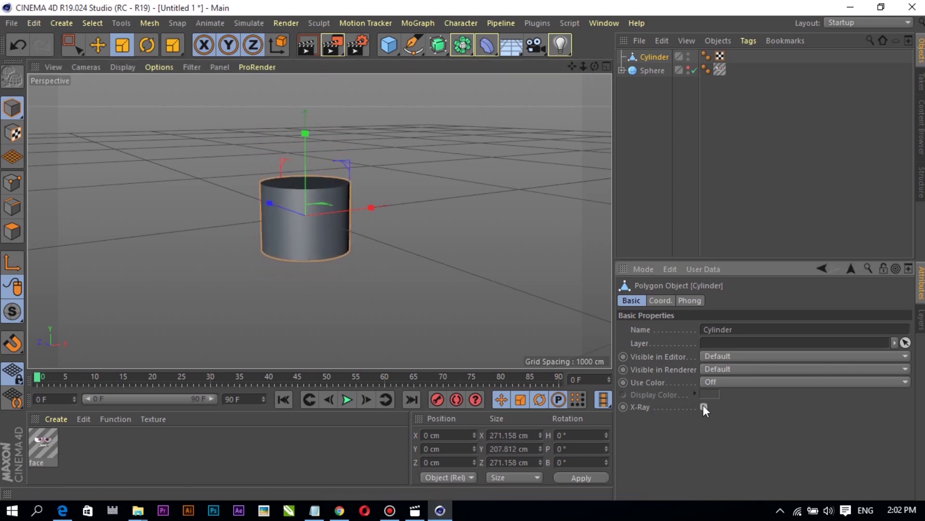
click(472, 349)
click(99, 48)
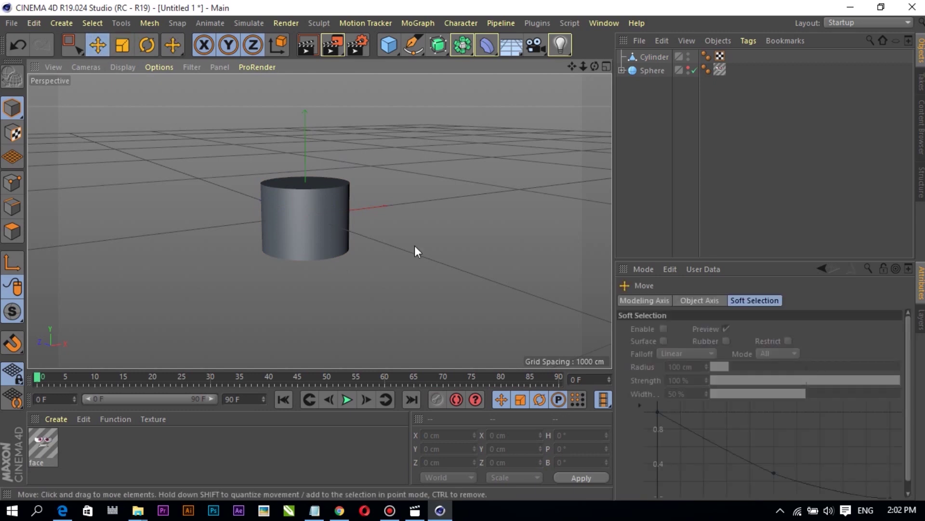
click(309, 222)
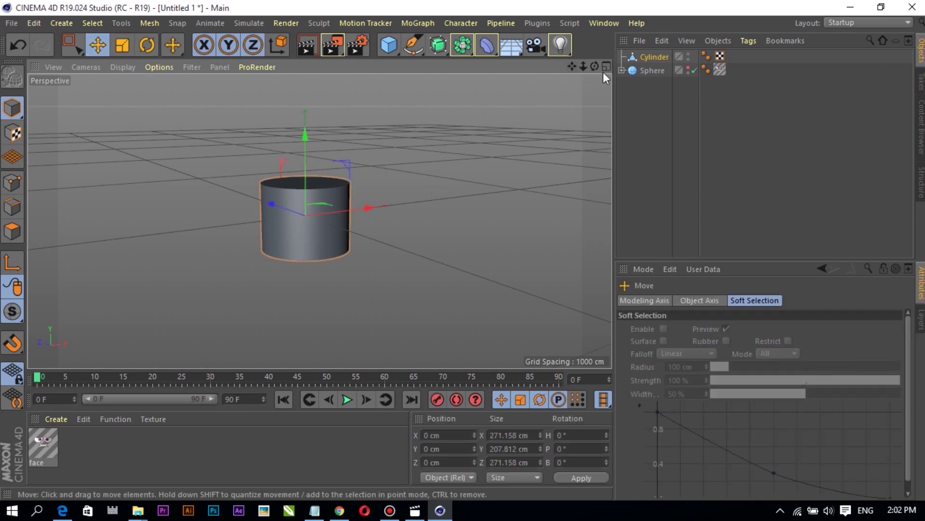
- Unhide the egg in the viewport and turn on the cylinder's X-Ray to compare their sizes
drag(595, 66, 571, 72)
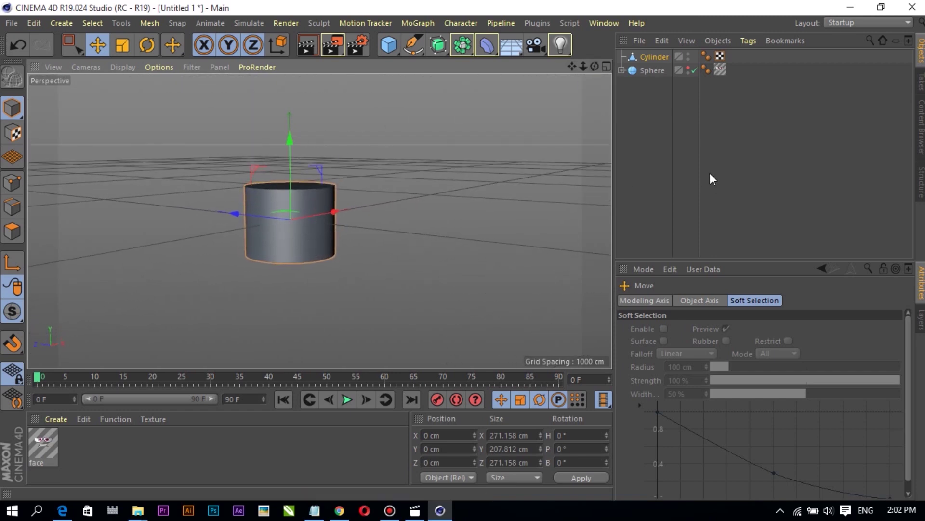
click(688, 67)
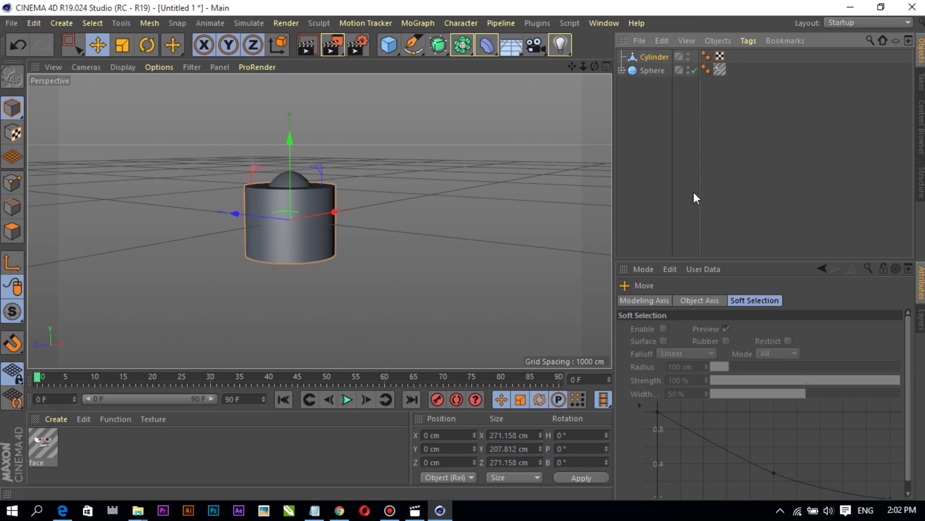
click(654, 57)
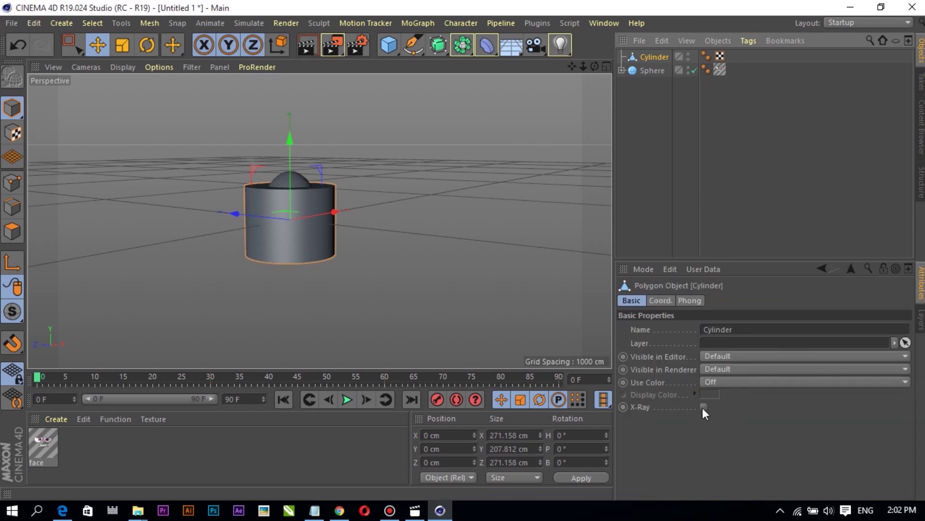
click(704, 406)
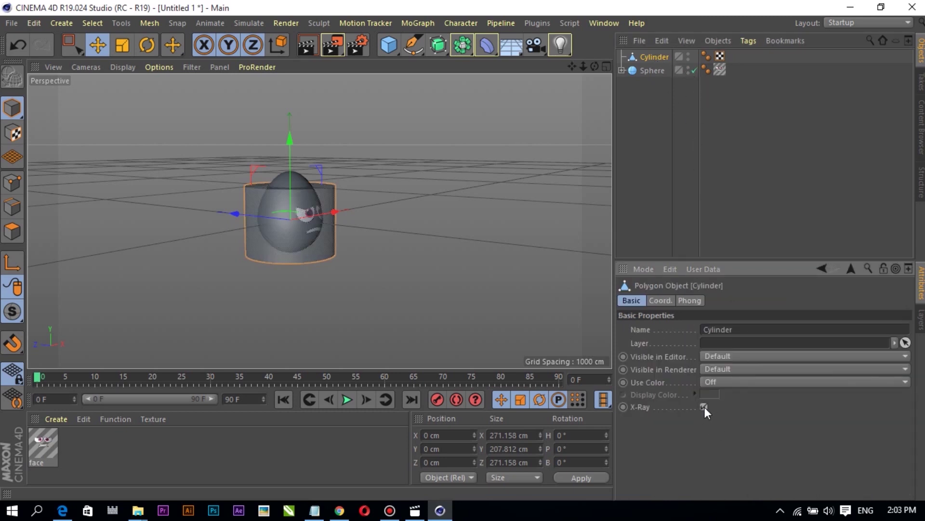
alt+drag(316, 217, 336, 159)
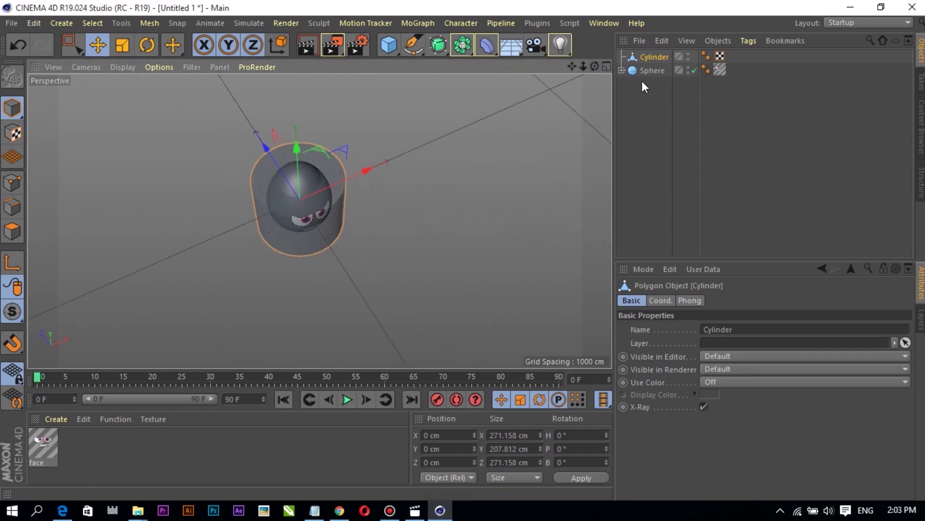
- Scale the cylinder uniformly to about 316 cm wide and reduce its height along Y to about 192 cm
click(122, 45)
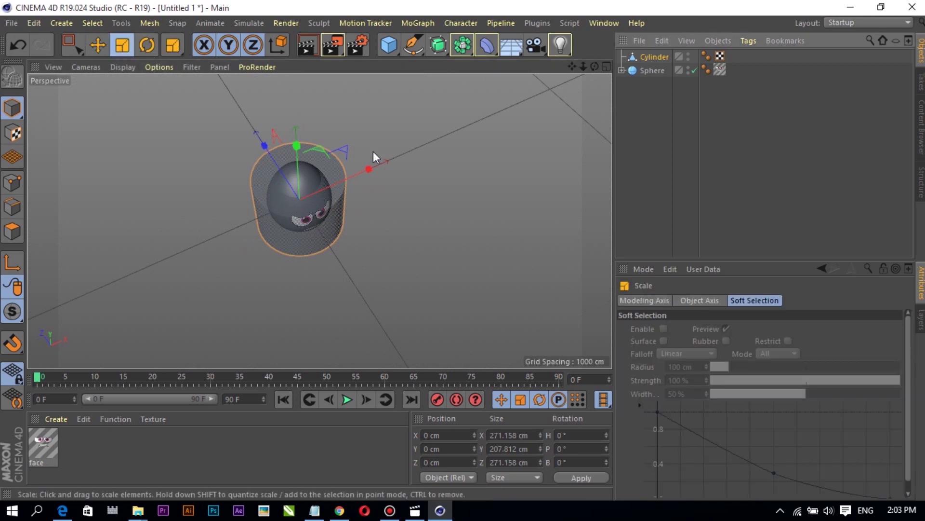
drag(377, 169, 507, 171)
key(ctrl+shift+z)
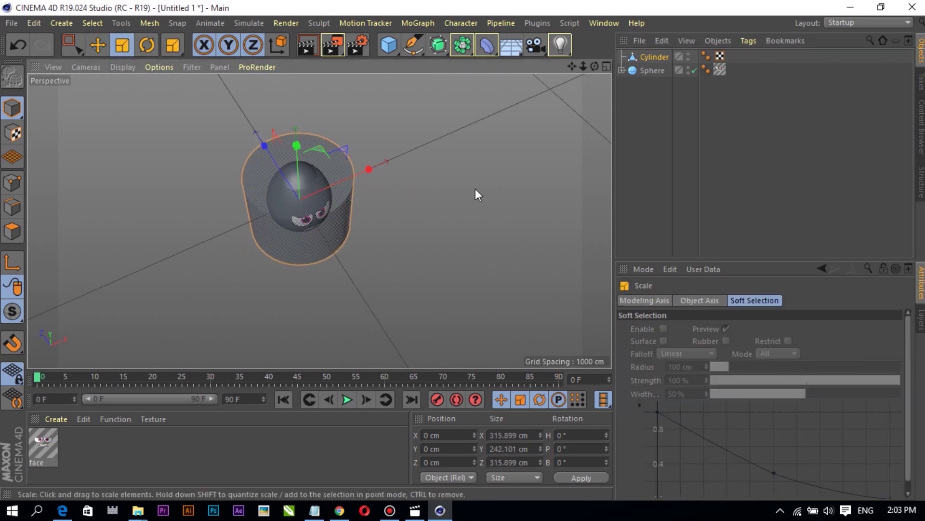
alt+drag(316, 215, 319, 221)
key(ctrl+shift+z)
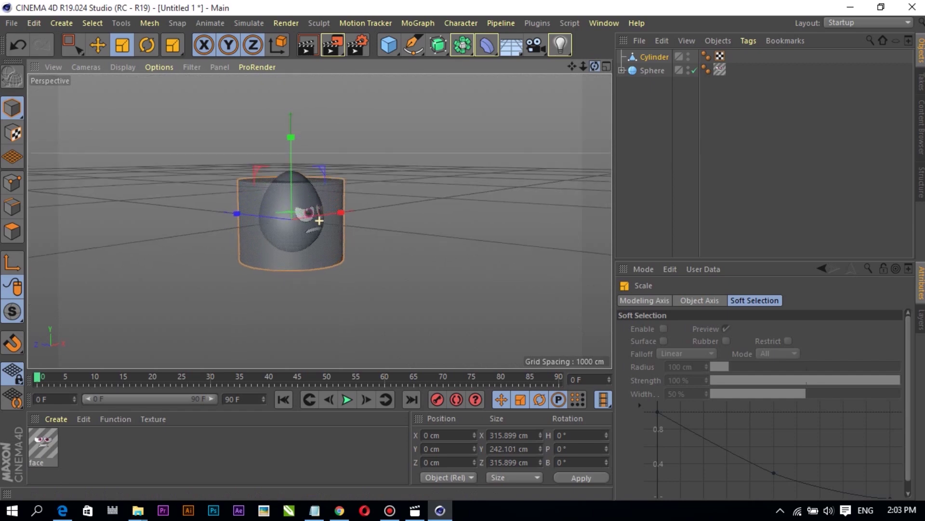
drag(290, 133, 288, 152)
key(ctrl+shift+z)
key(ctrl+shift+z)
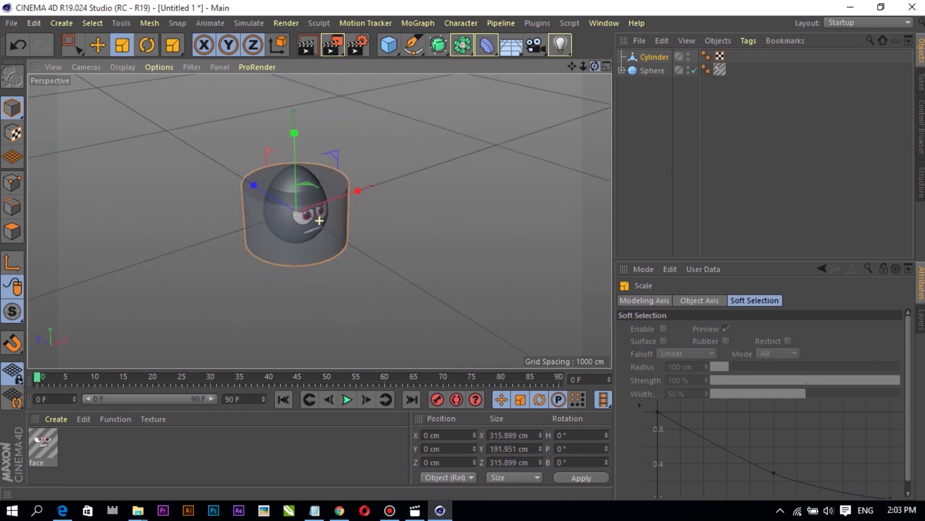
- Turn off the cylinder's X-Ray and deselect it
click(176, 103)
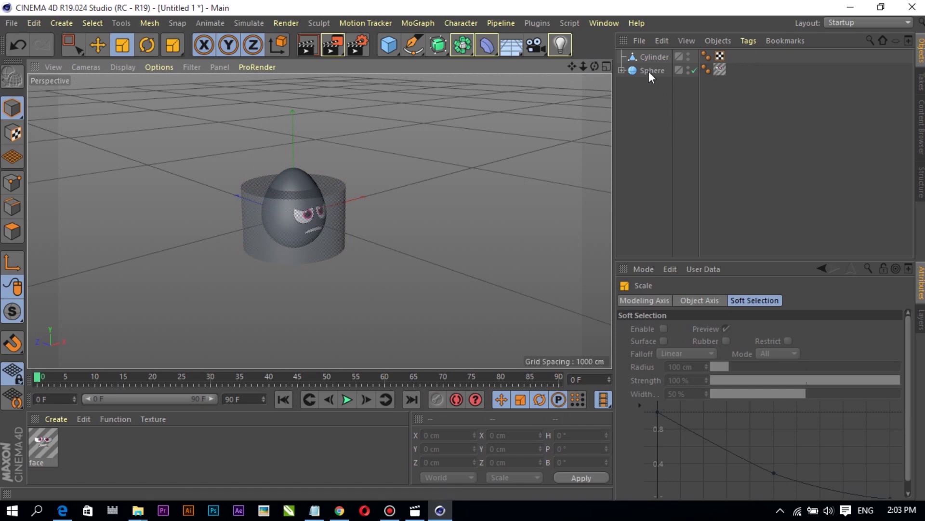
click(652, 57)
click(704, 405)
click(375, 224)
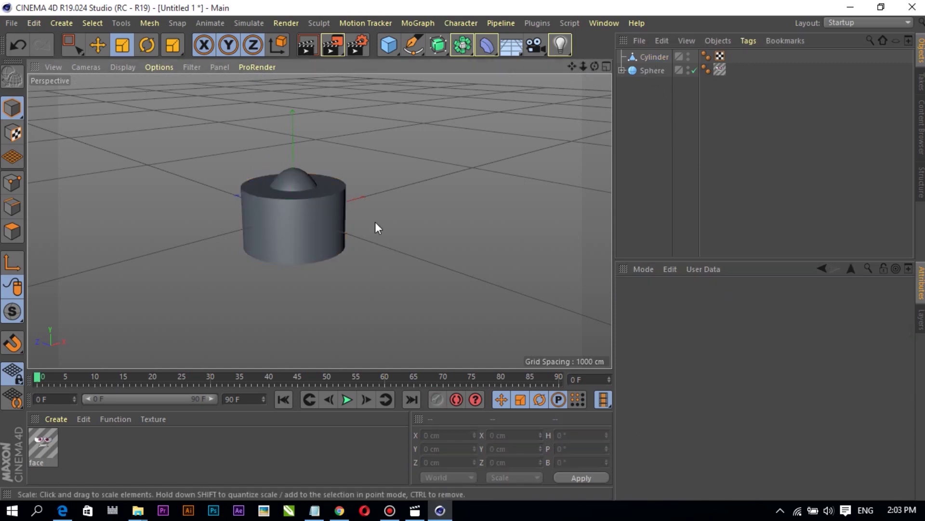
- Switch the viewport to Gouraud shading with lines and hide the egg so only the cylinder shows
key(ctrl+shift+z)
key(ctrl+shift+z)
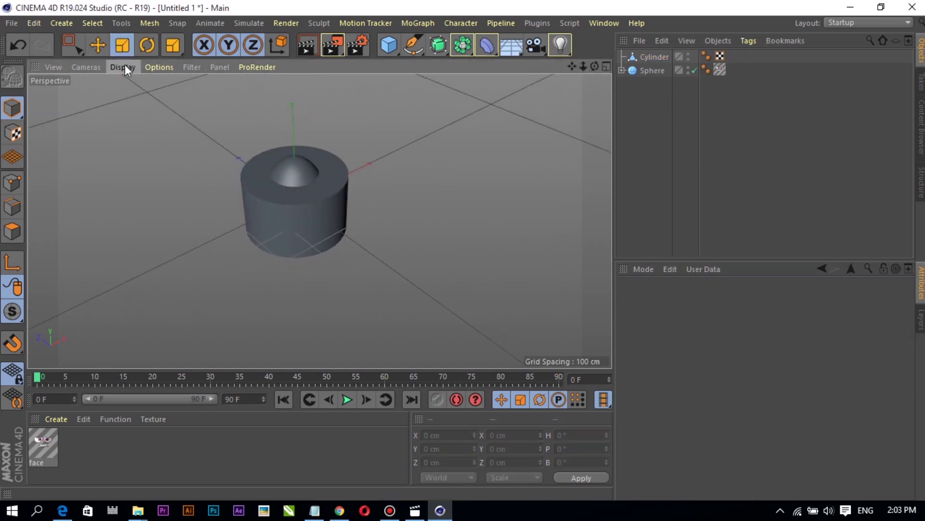
click(123, 67)
click(131, 102)
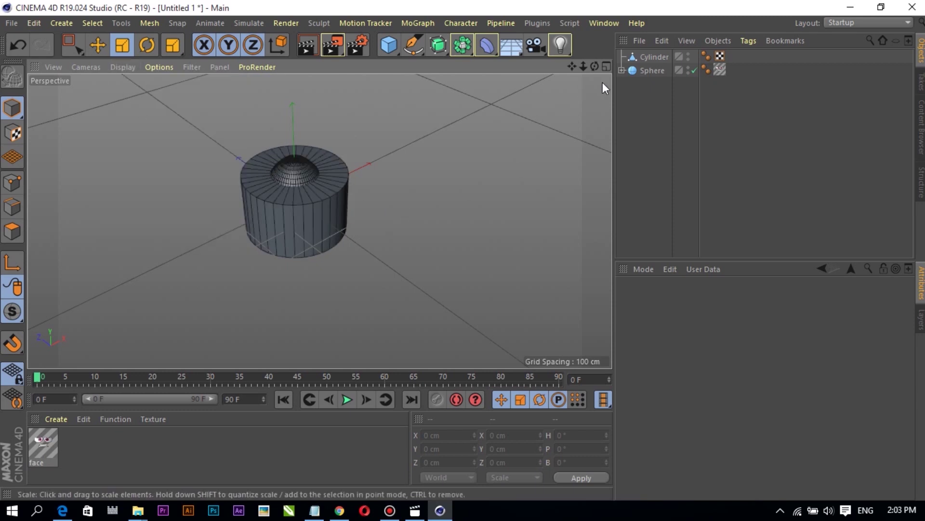
click(688, 68)
click(689, 68)
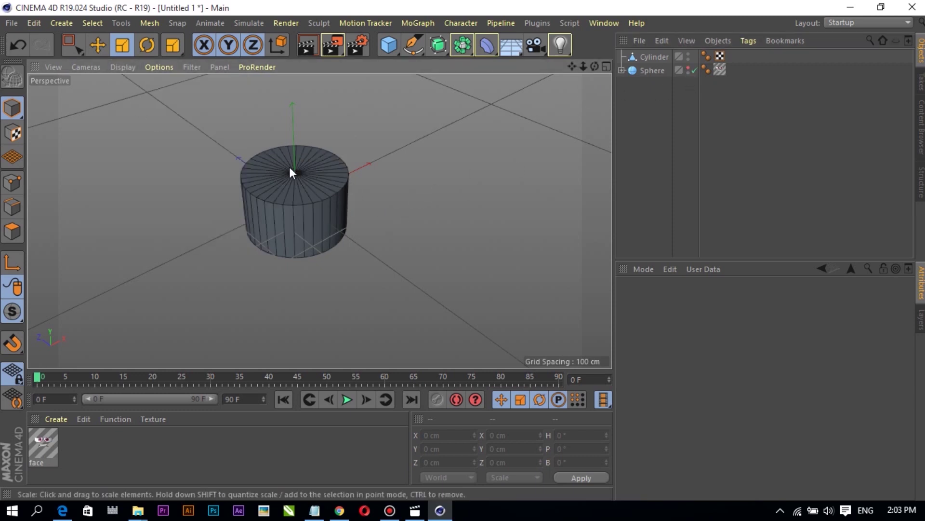
- Select all the polygons of the cylinder's top cap with Live Selection in polygon mode
scroll(288, 164, up, 3)
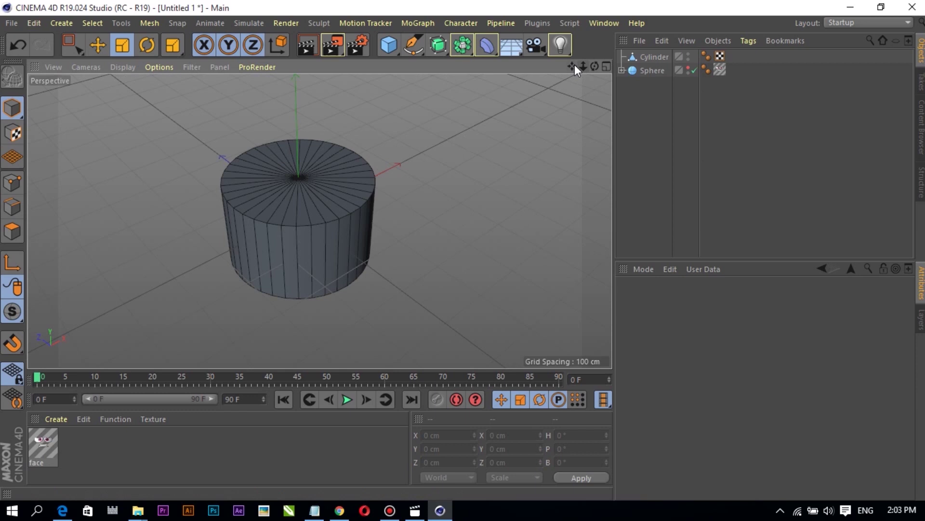
drag(575, 66, 320, 218)
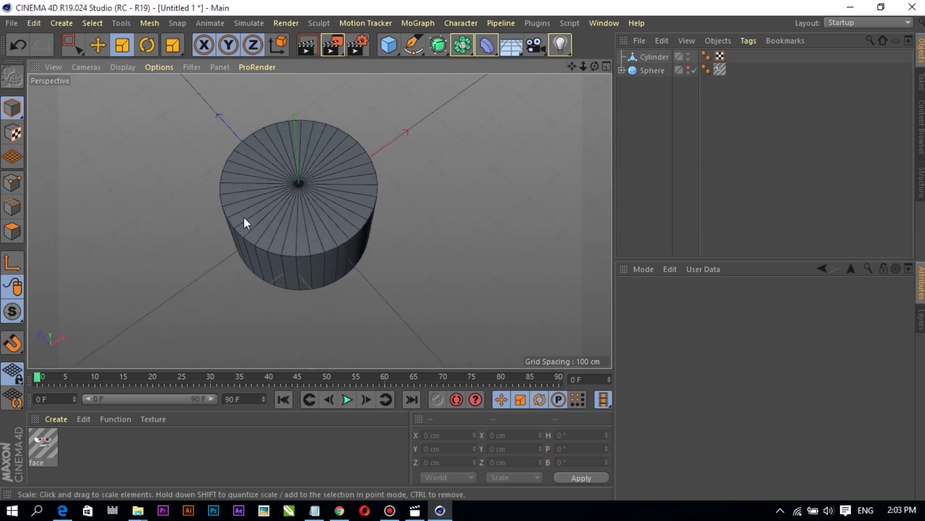
click(282, 216)
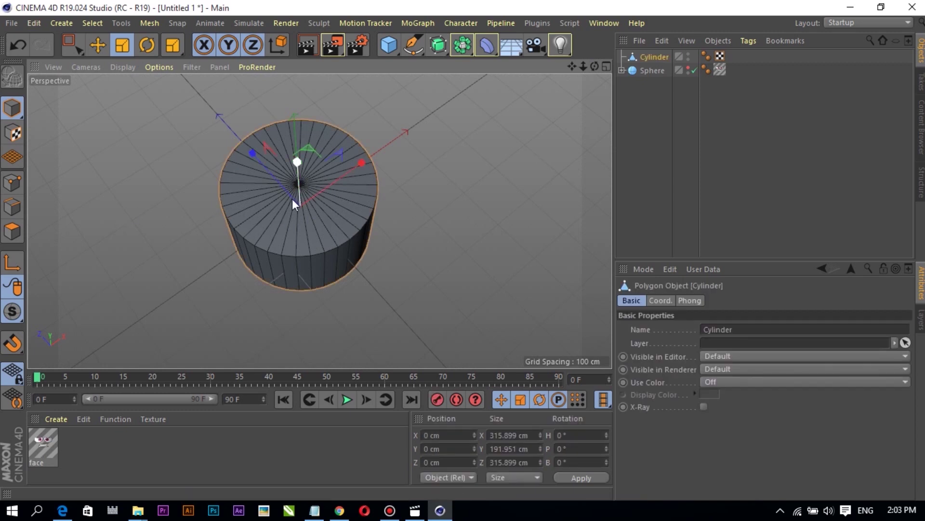
click(11, 233)
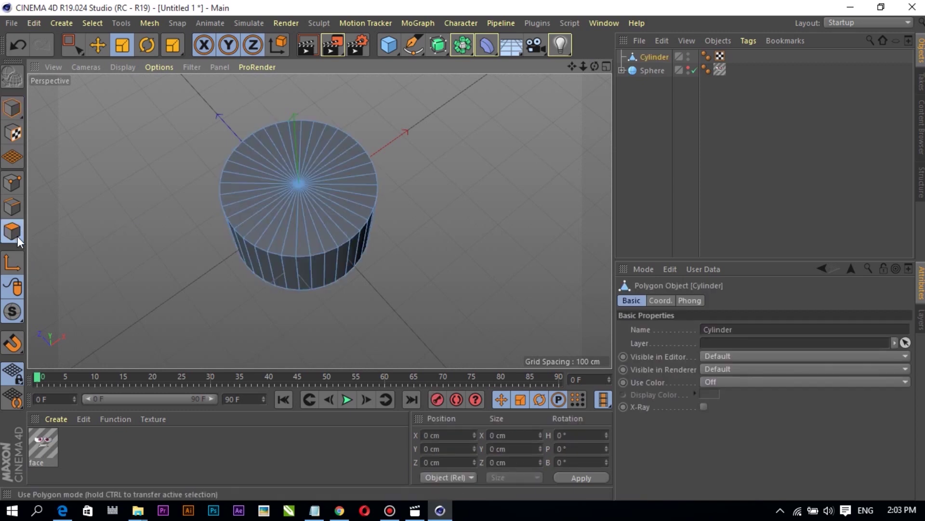
click(70, 41)
click(121, 65)
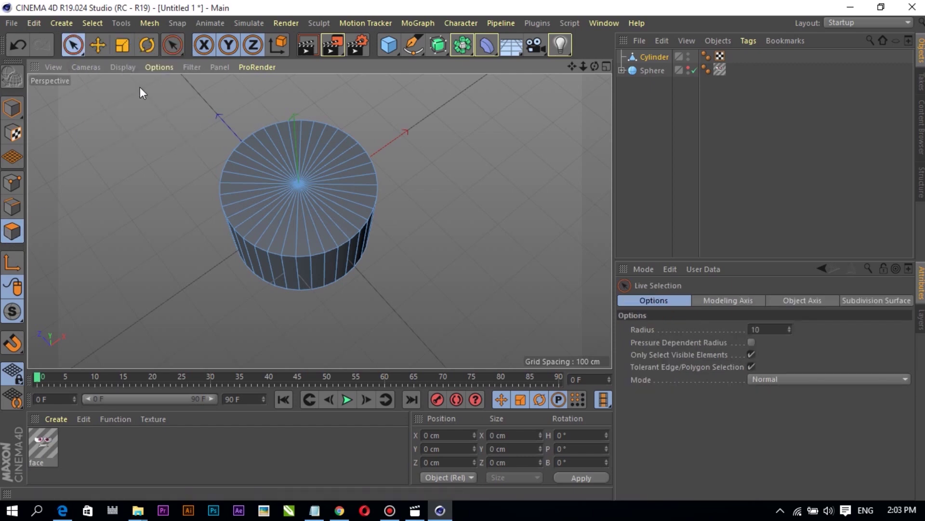
mouse_move(304, 151)
mouse_down()
mouse_move(334, 175)
mouse_move(341, 205)
mouse_move(306, 218)
mouse_move(272, 198)
mouse_up()
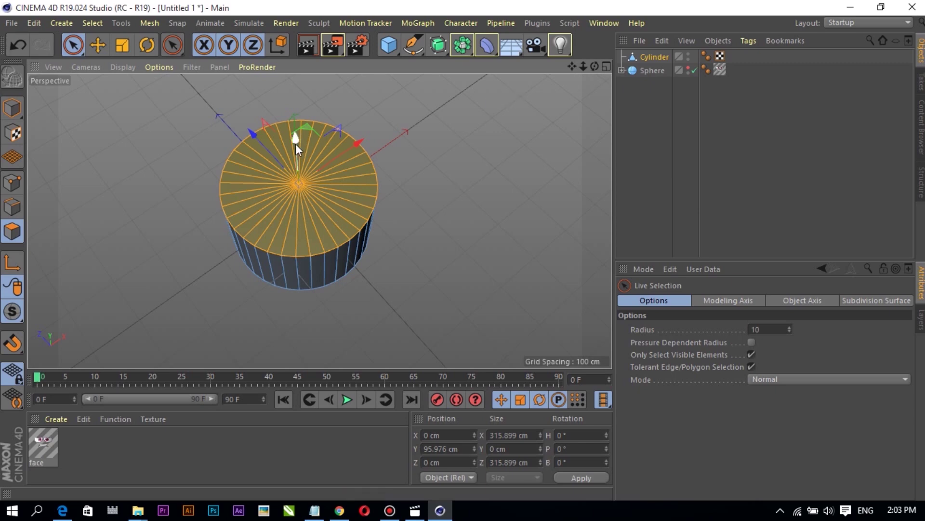
- Inset the selected top cap polygons with Extrude Inner by an offset of 19 cm
click(99, 45)
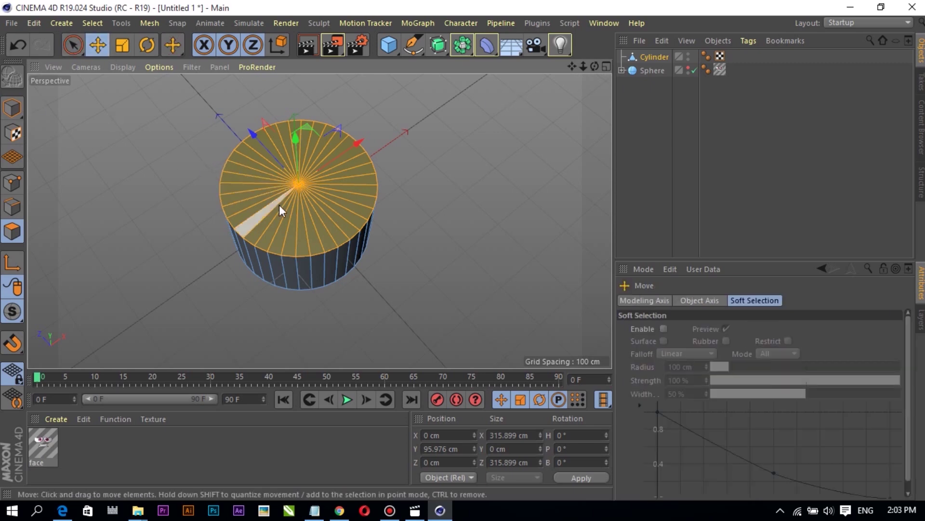
right_click(279, 208)
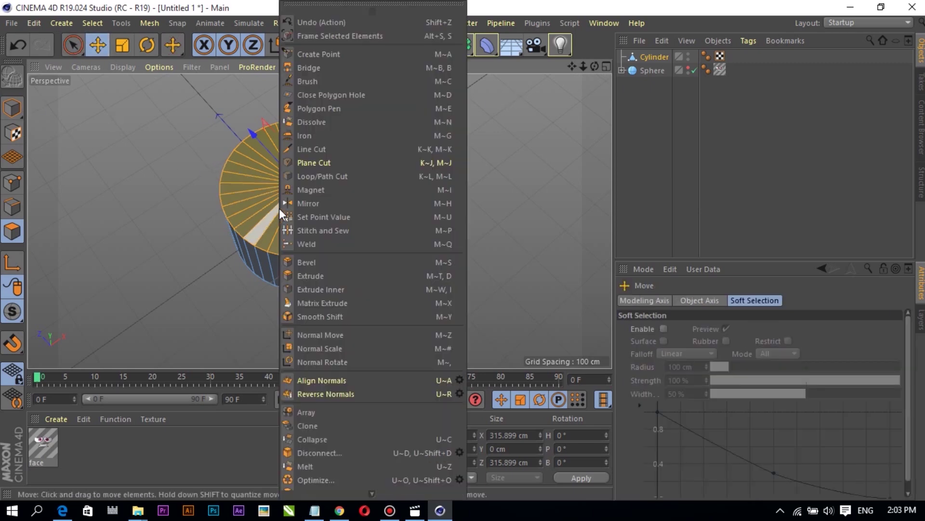
click(332, 290)
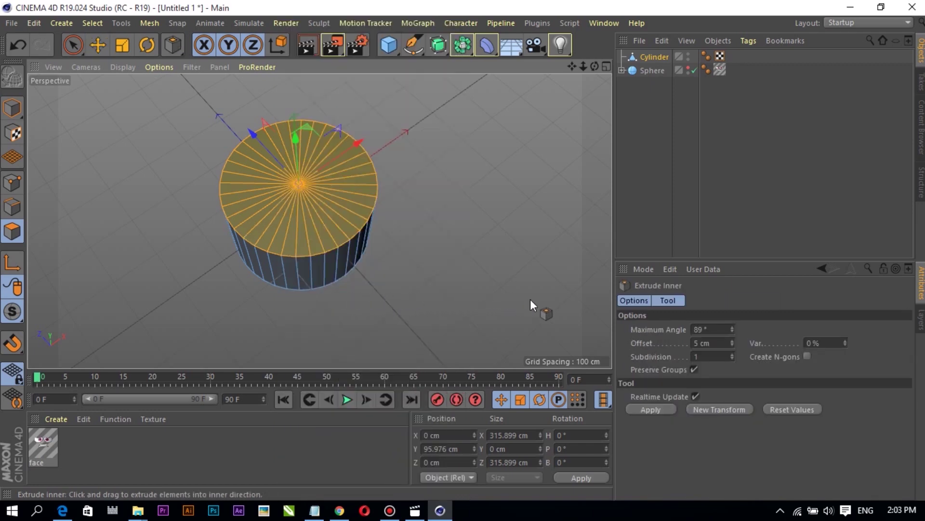
drag(531, 301, 583, 302)
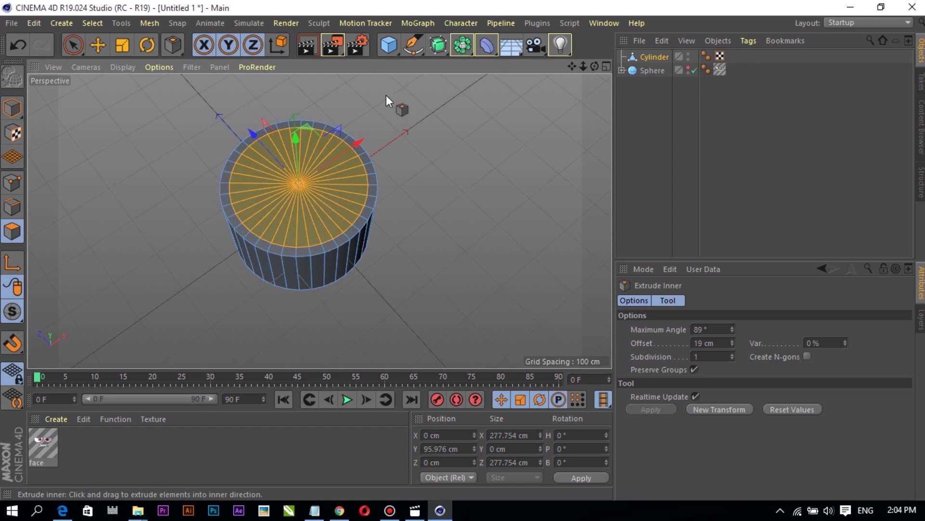
- Extrude the inset cap polygons down into the cylinder with an offset of -156 cm to hollow it out
drag(595, 66, 320, 221)
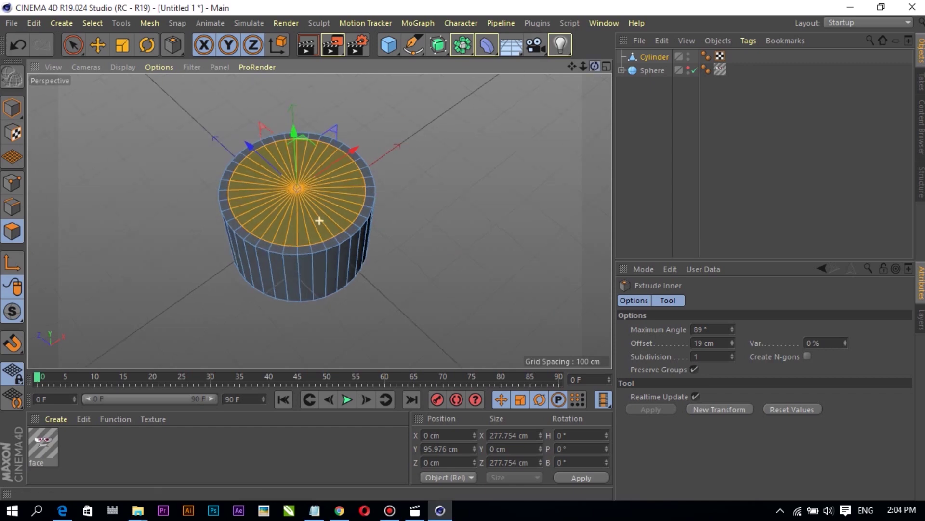
right_click(288, 201)
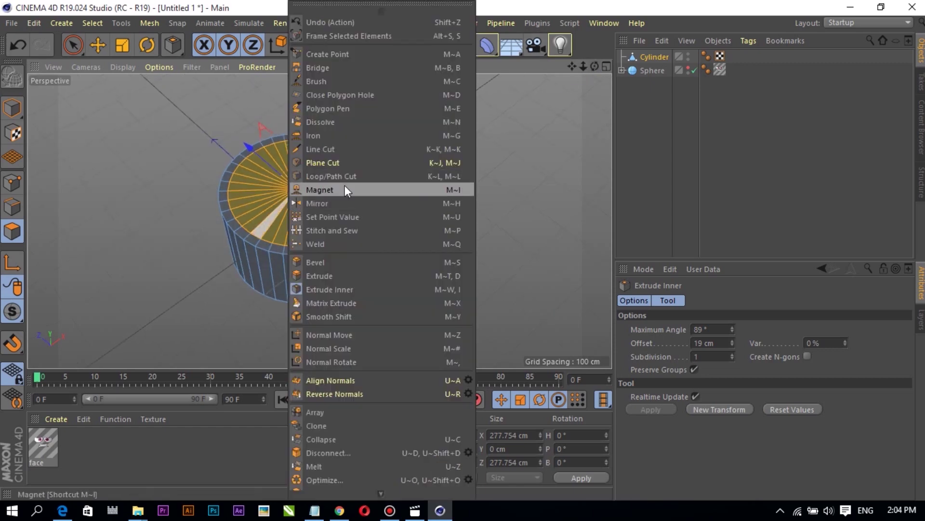
click(319, 277)
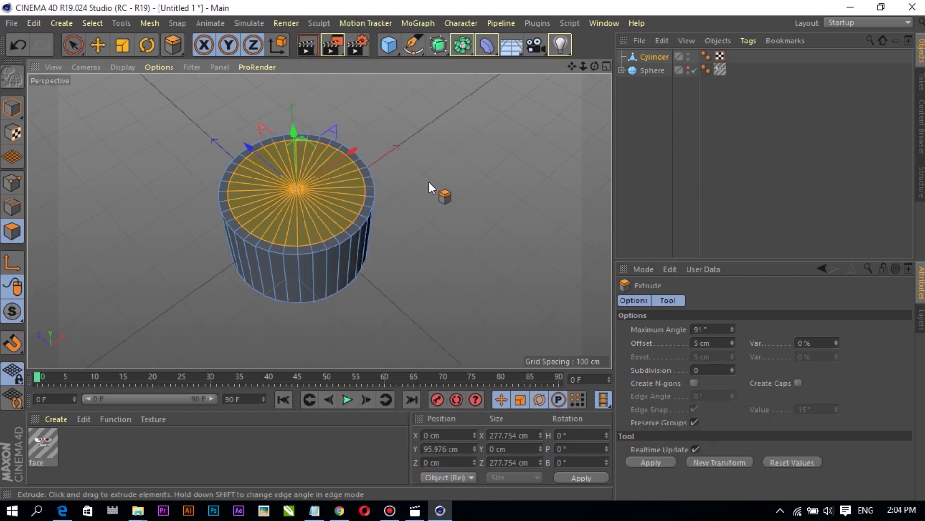
drag(297, 207, 222, 209)
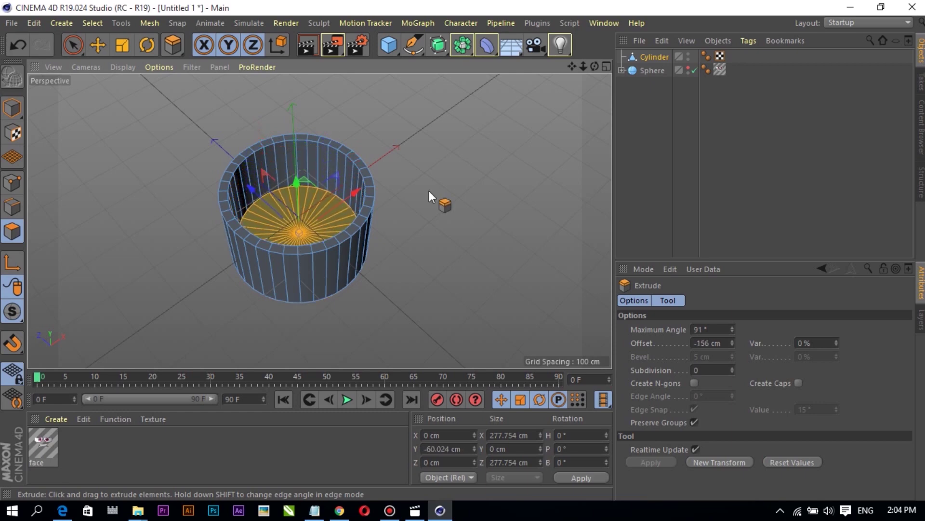
drag(595, 66, 690, 276)
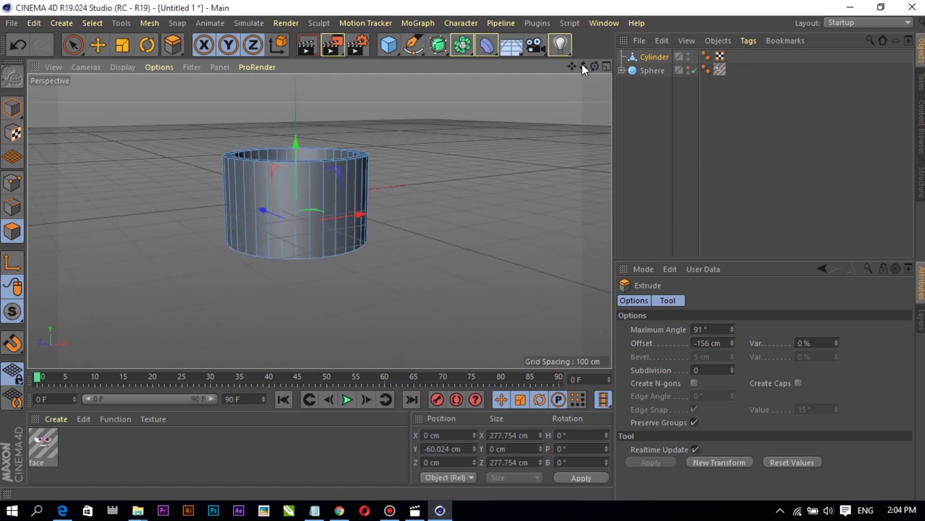
drag(595, 66, 595, 140)
drag(595, 66, 592, 33)
- Inspect the hollow cylinder in Model mode and compare it with the containers in the reference video
click(19, 102)
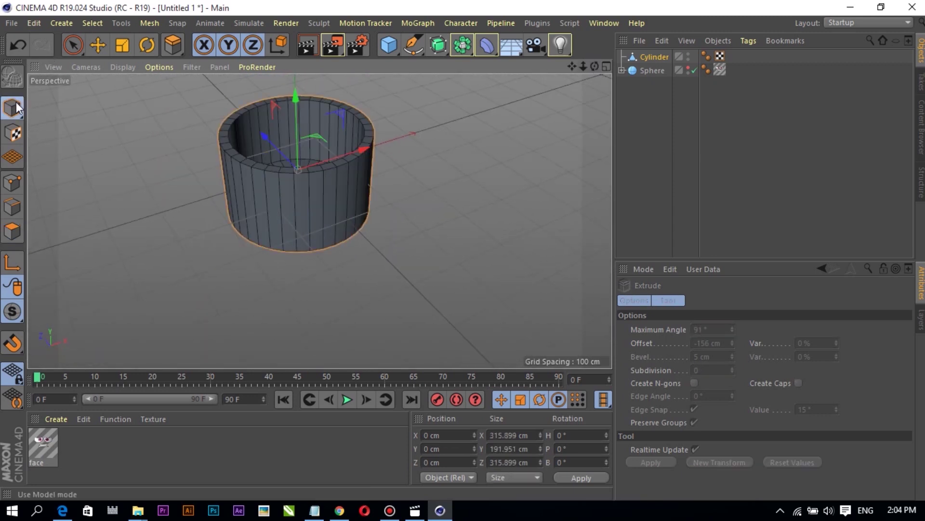
click(98, 44)
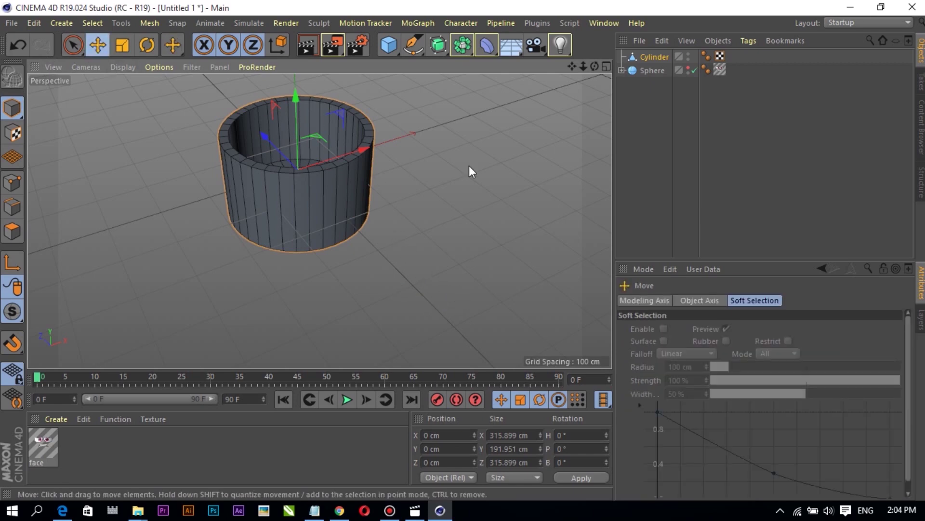
scroll(319, 221, down, 1)
scroll(320, 222, up, 2)
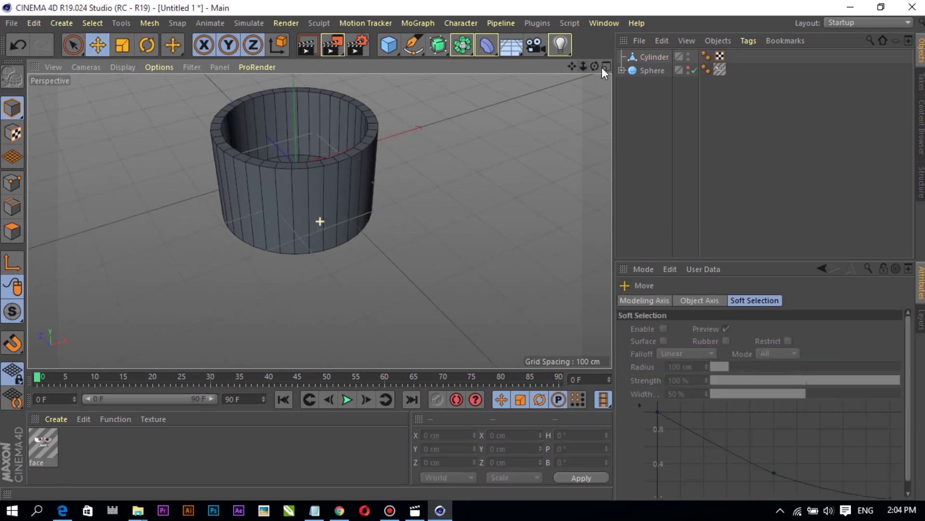
drag(594, 66, 594, 87)
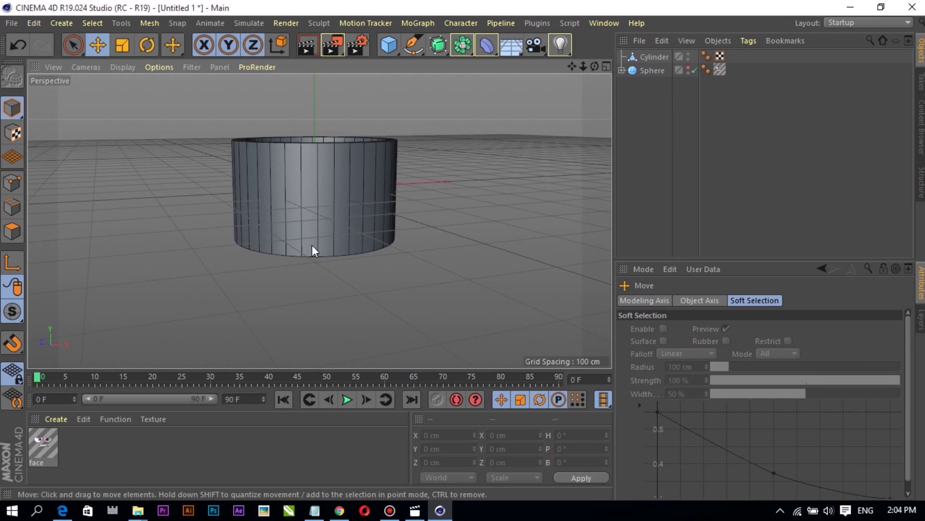
click(415, 511)
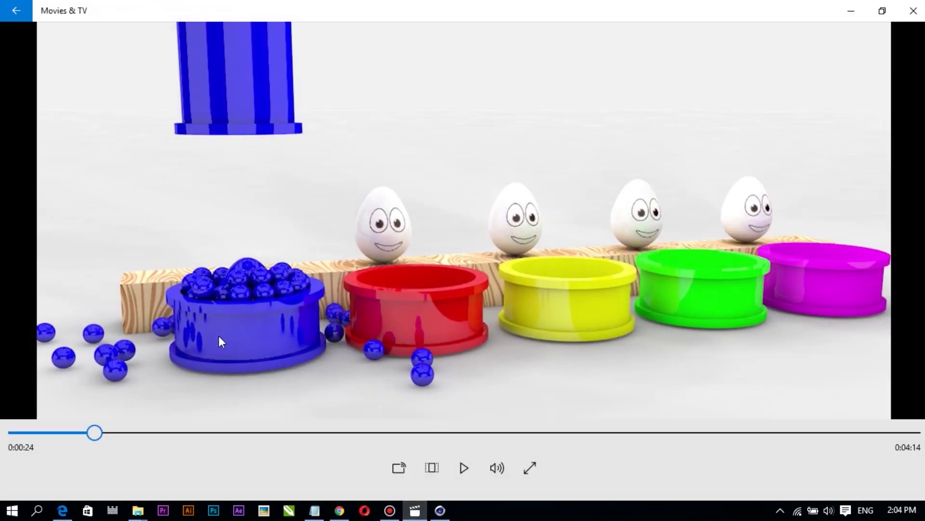
click(851, 12)
drag(595, 66, 594, 68)
- Add two loop cuts around the cylinder's outer wall, near the rim at about 86.4% and near the base at about 81.9%
click(298, 178)
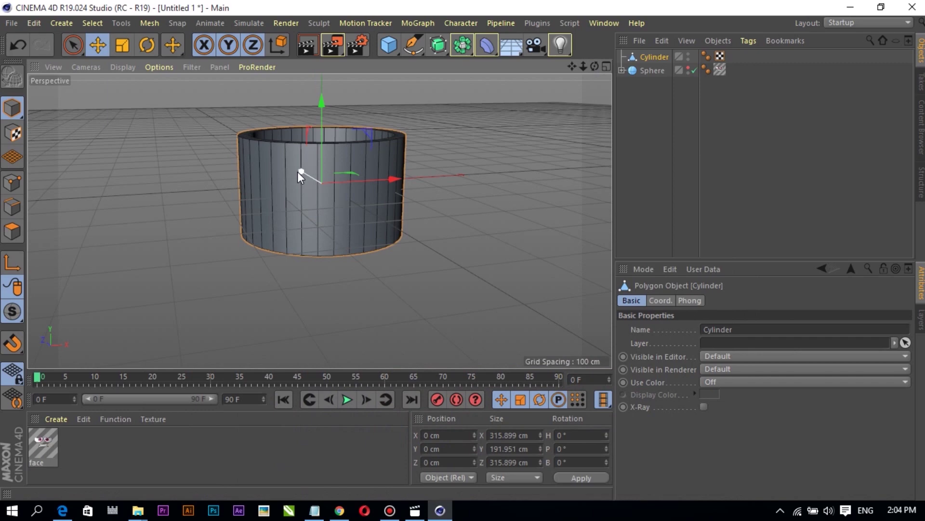
right_click(288, 186)
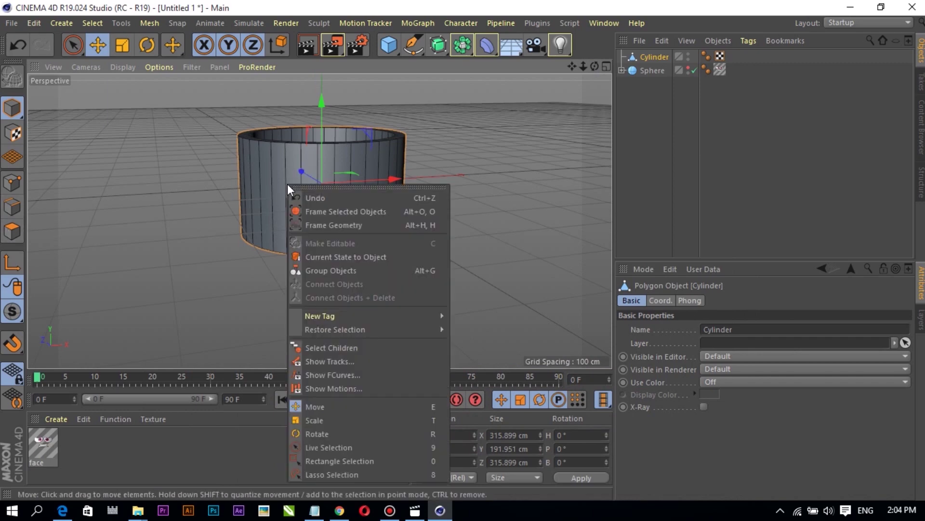
key(Escape)
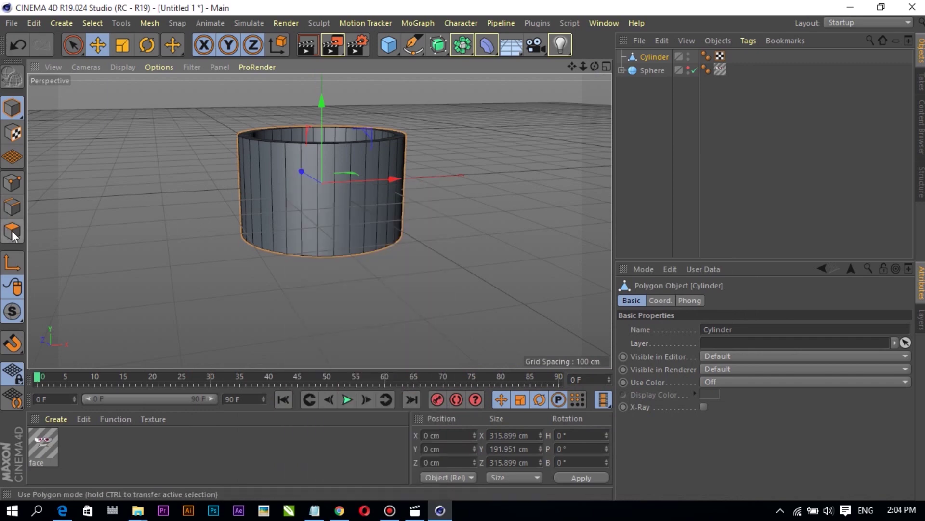
click(12, 231)
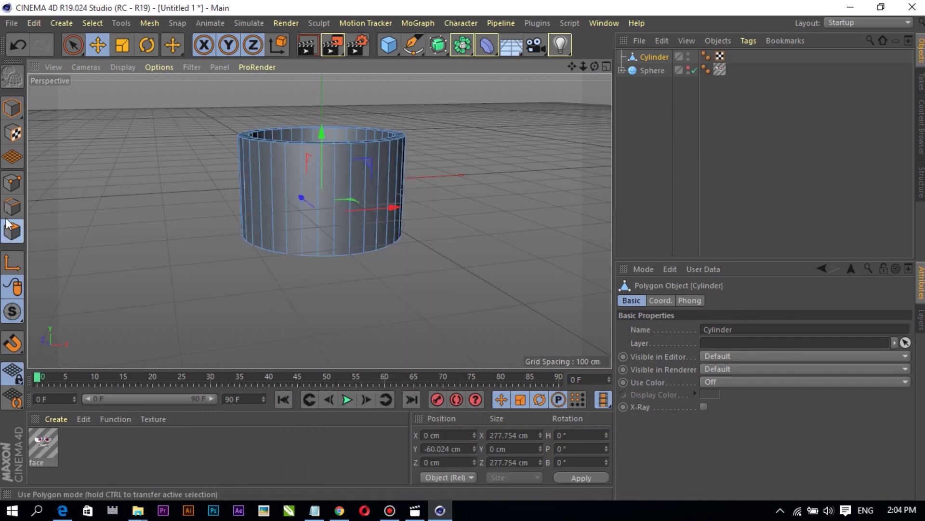
right_click(329, 161)
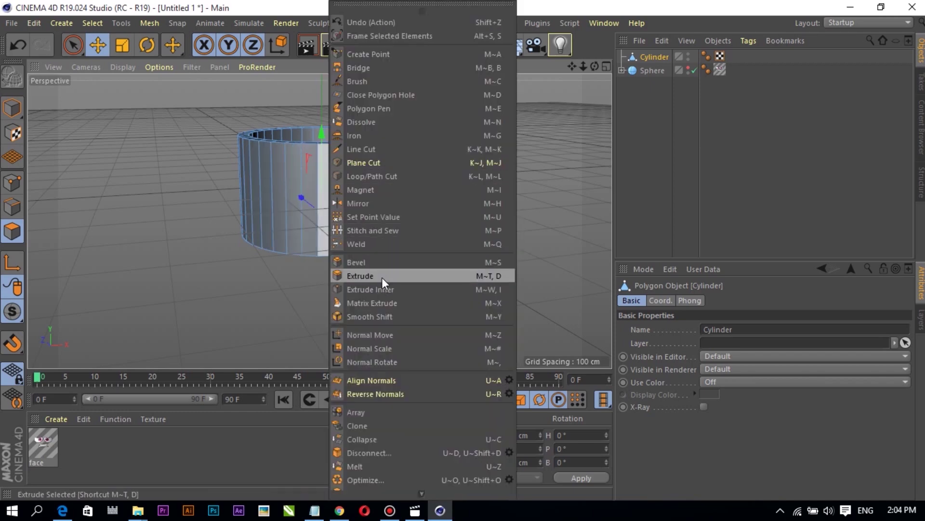
click(365, 176)
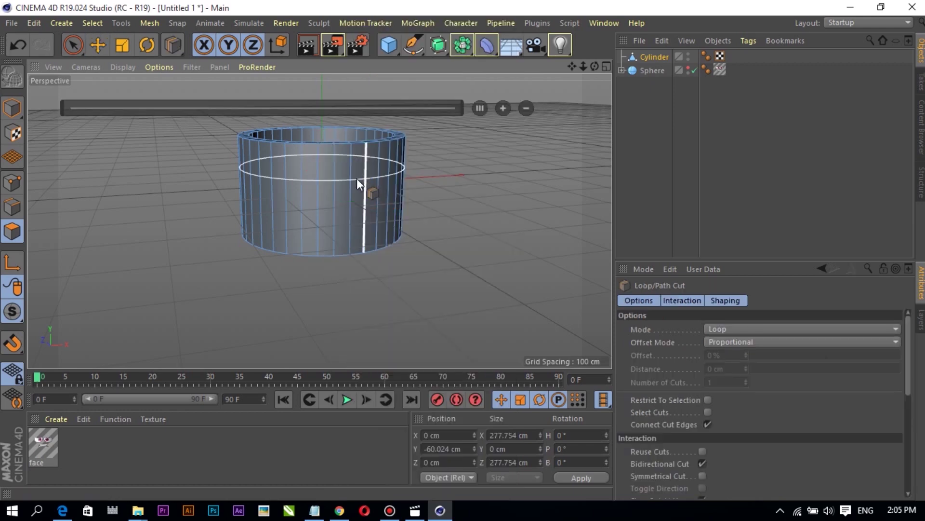
click(337, 159)
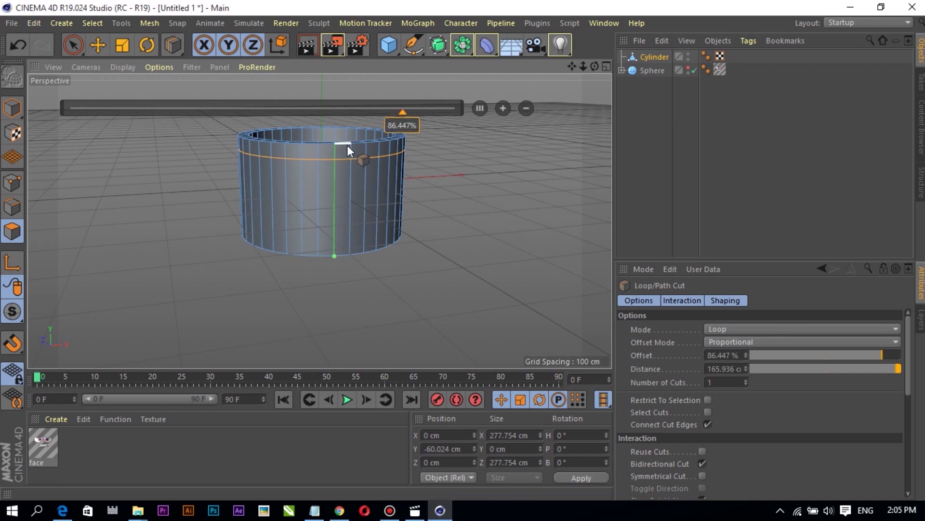
click(346, 238)
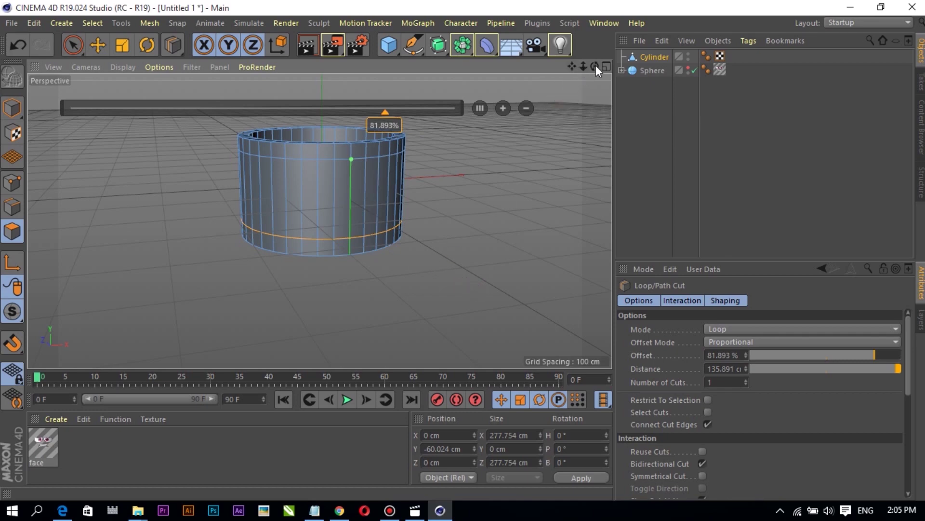
- Select the narrow outer polygon bands at the cylinder's rim and base with Loop Selection
mouse_move(595, 65)
mouse_down()
mouse_move(598, 77)
mouse_move(588, 77)
mouse_up()
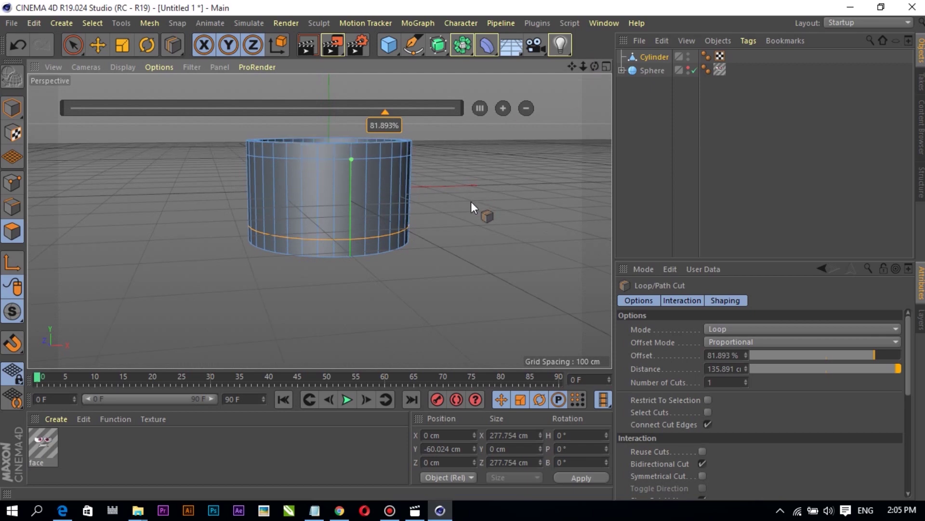
click(98, 44)
click(93, 24)
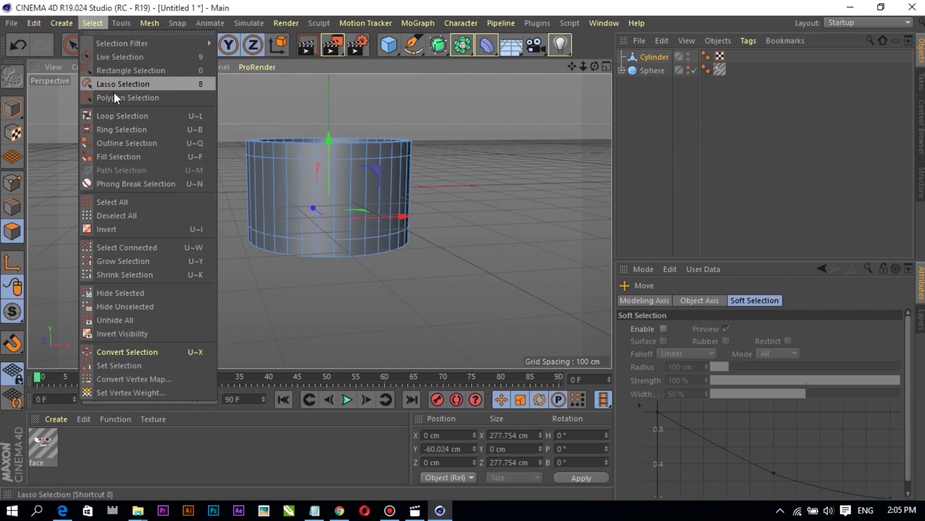
click(115, 118)
click(311, 153)
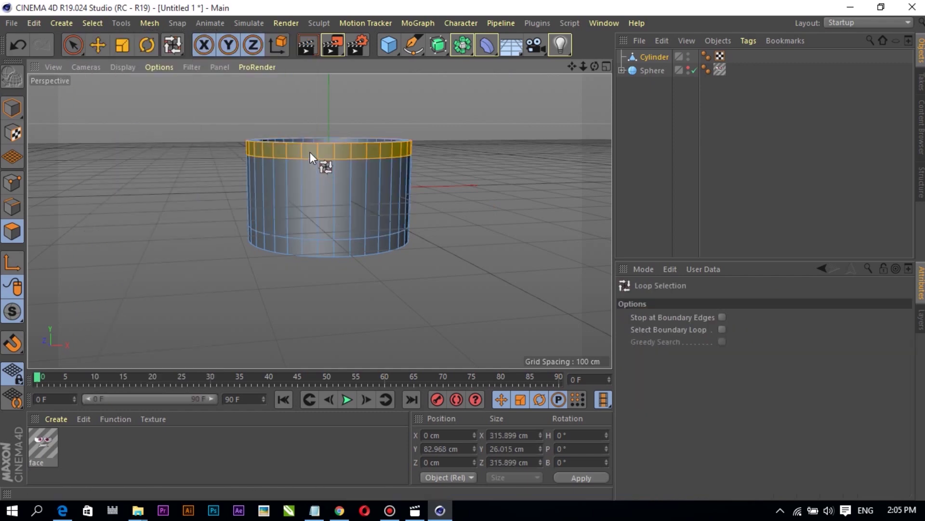
shift+click(332, 252)
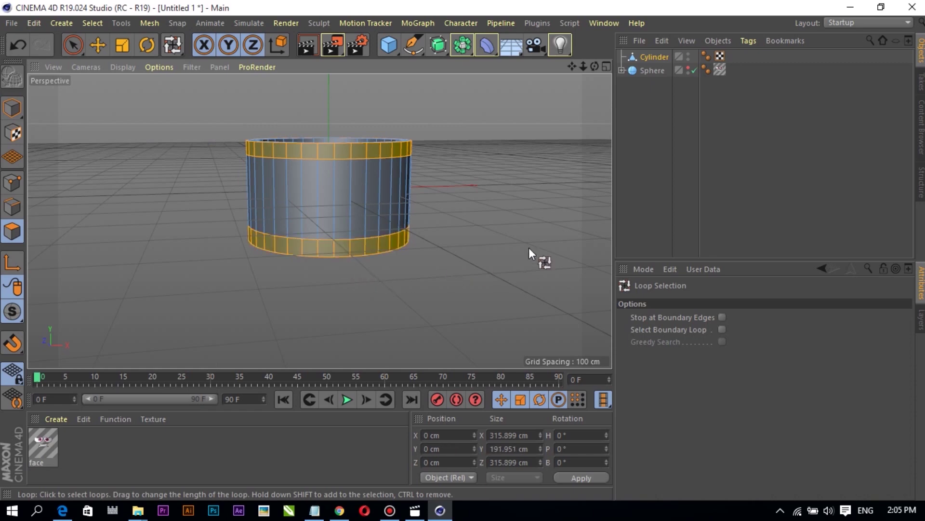
- Extrude the two selected bands outward by 13.5 cm to form raised rings at the rim and base
drag(594, 65, 586, 146)
right_click(447, 227)
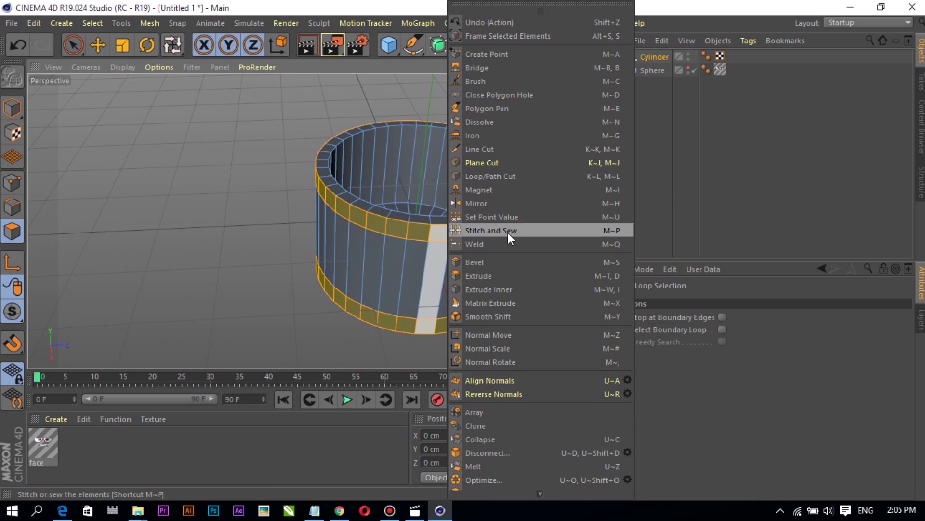
click(508, 280)
drag(574, 270, 586, 269)
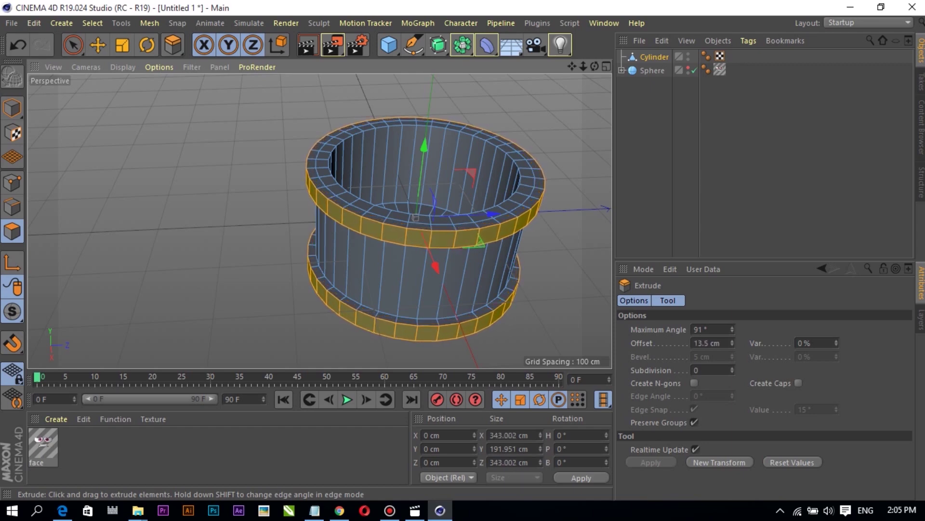
mouse_move(595, 66)
mouse_down()
mouse_move(598, 31)
mouse_move(598, 72)
mouse_up()
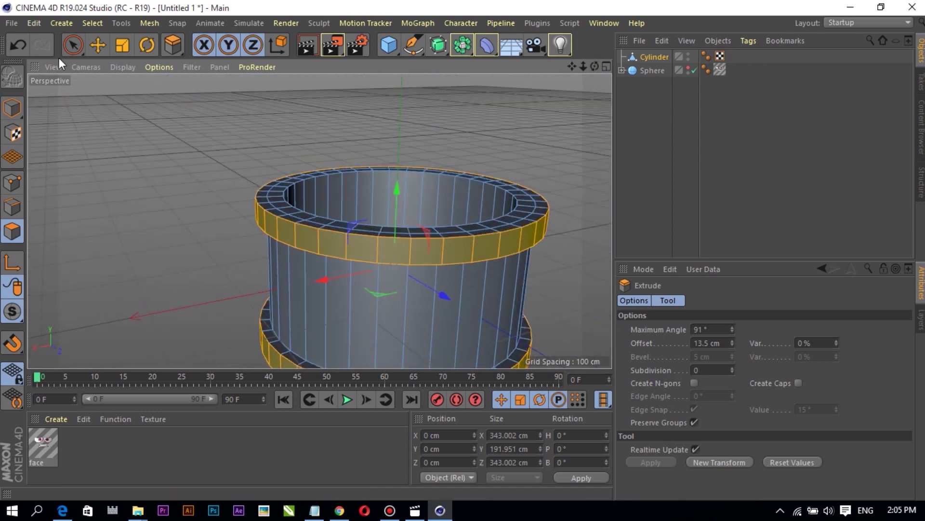
- Deselect the extruded ring polygons and show the hidden egg sphere in the viewport again
click(99, 45)
click(218, 174)
scroll(219, 173, down, 4)
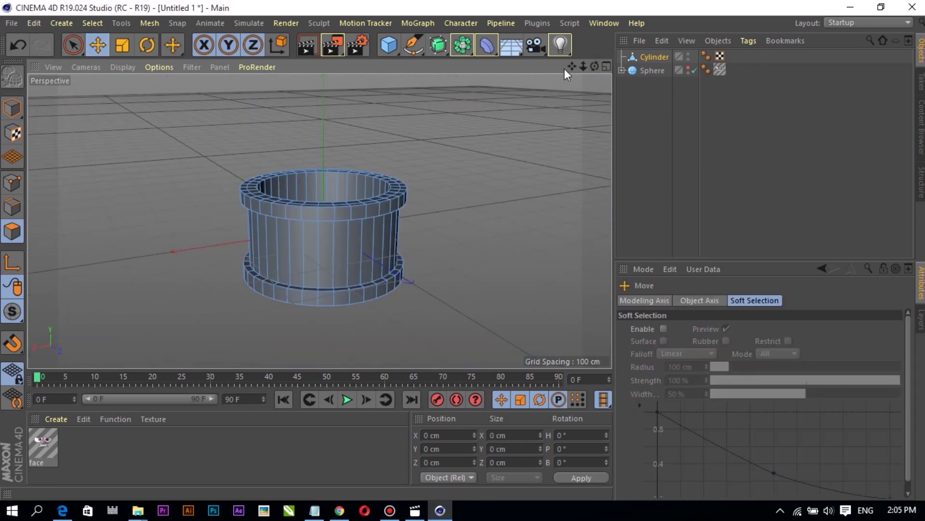
click(688, 68)
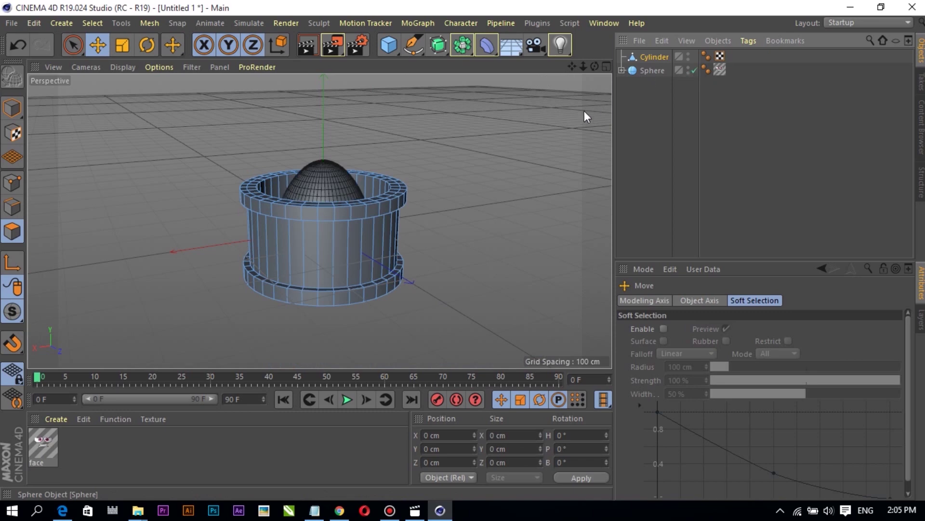
mouse_move(599, 66)
mouse_down()
mouse_move(599, 97)
mouse_move(600, 55)
mouse_move(597, 65)
mouse_up()
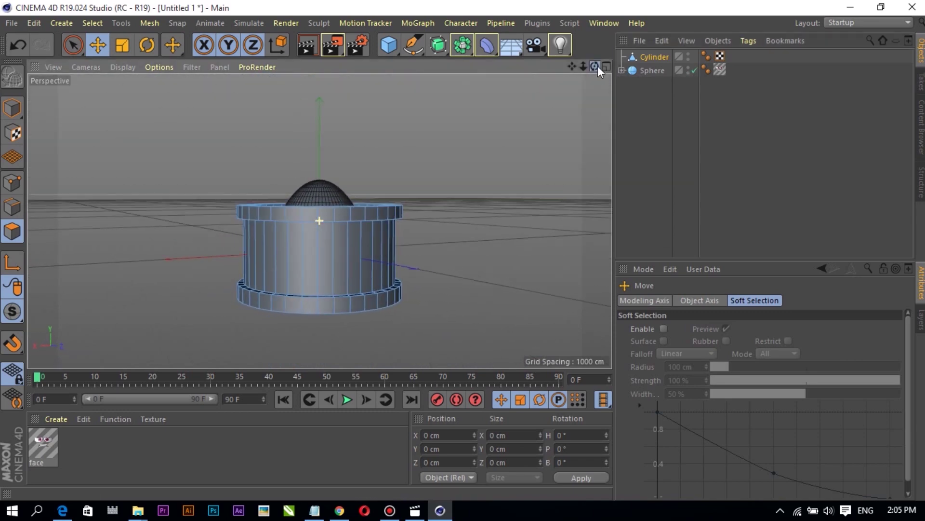
- Scale the whole cylinder down along Y in Model mode to a height of about 148 cm
click(658, 57)
click(14, 109)
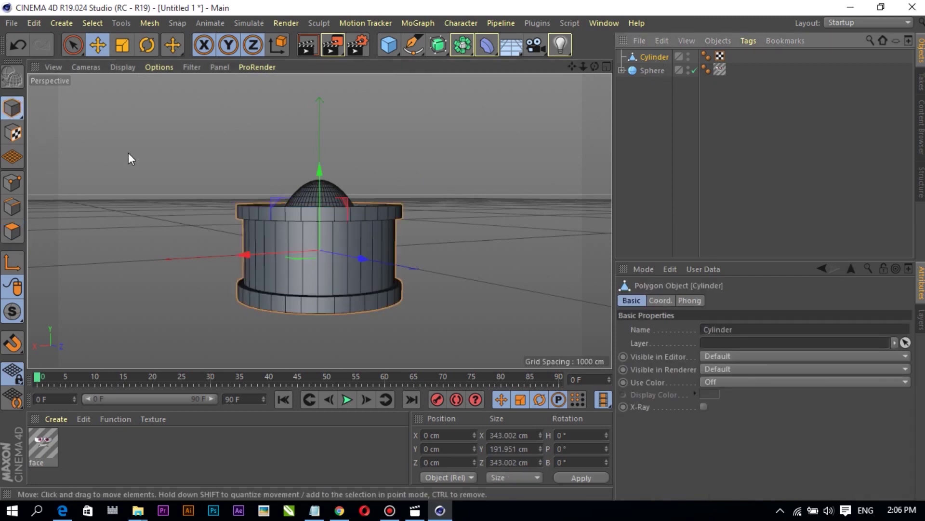
click(122, 46)
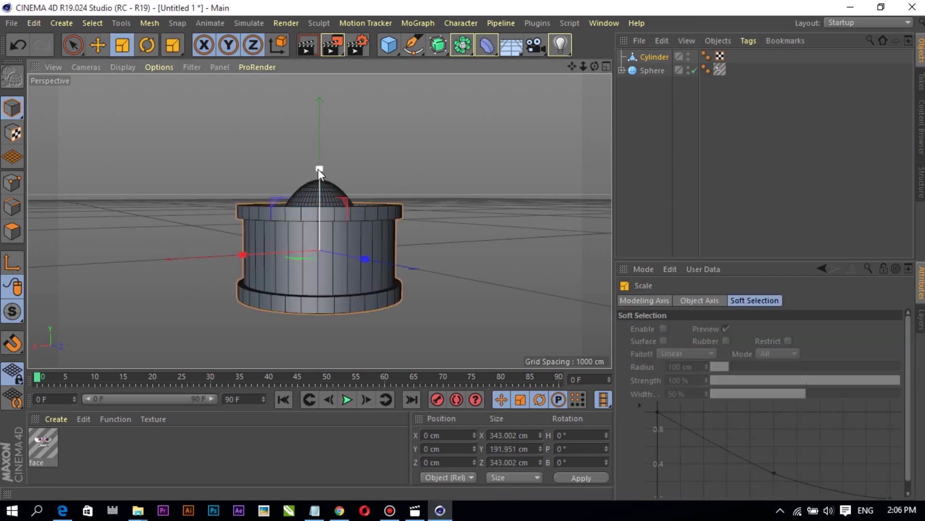
drag(318, 169, 319, 184)
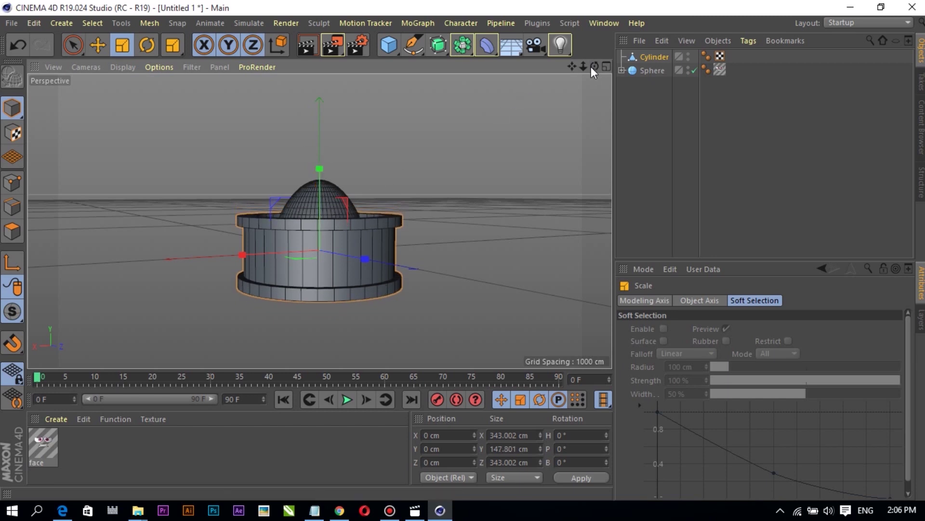
- Scale the cylinder up uniformly to about 413 cm wide, and flatten it along Y to about 144 cm high
drag(594, 66, 591, 112)
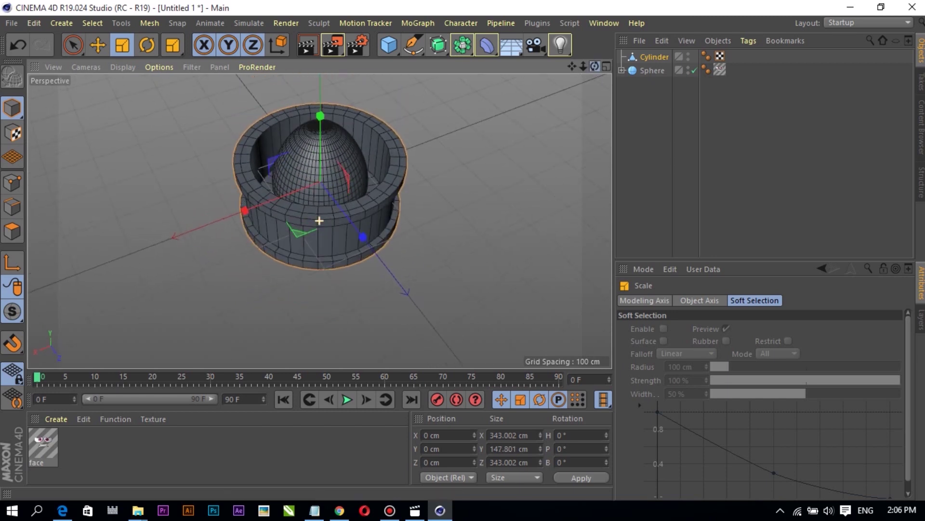
drag(486, 247, 609, 260)
drag(594, 68, 594, 27)
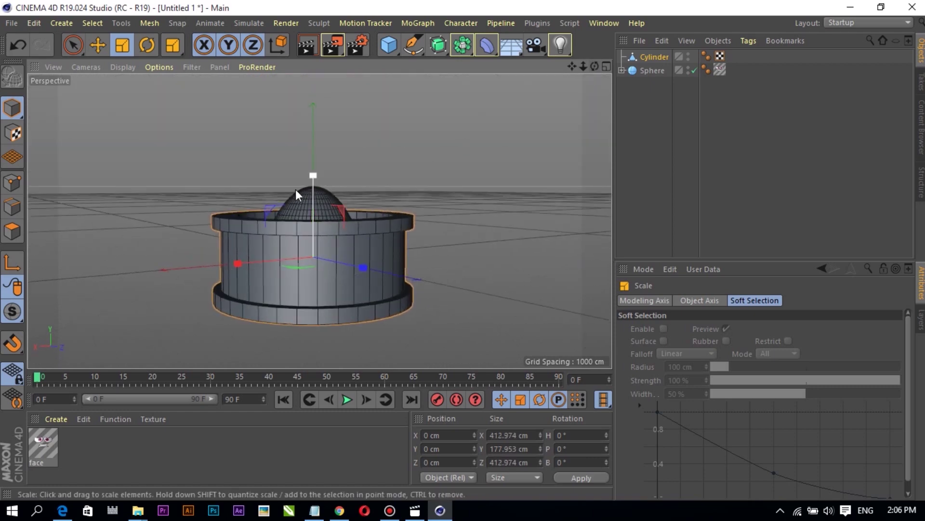
drag(313, 180, 312, 199)
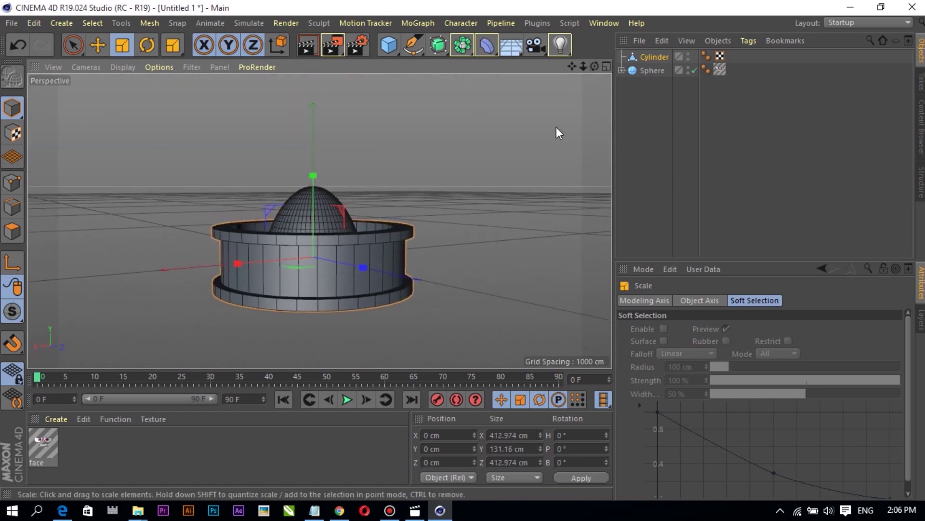
mouse_move(594, 66)
mouse_down()
mouse_move(595, 103)
mouse_move(594, 77)
mouse_up()
mouse_move(318, 221)
alt+mouse_down()
mouse_move(294, 195)
mouse_move(316, 205)
alt+mouse_up()
drag(595, 66, 577, 37)
drag(594, 66, 595, 78)
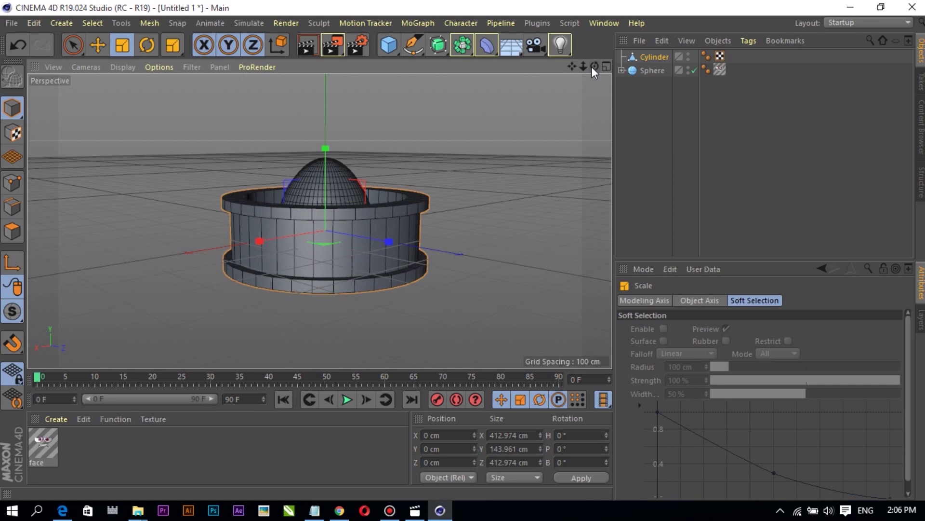
- Inspect the container around the egg from above, and switch to Movies & TV to compare it with the reference containers
drag(592, 66, 593, 89)
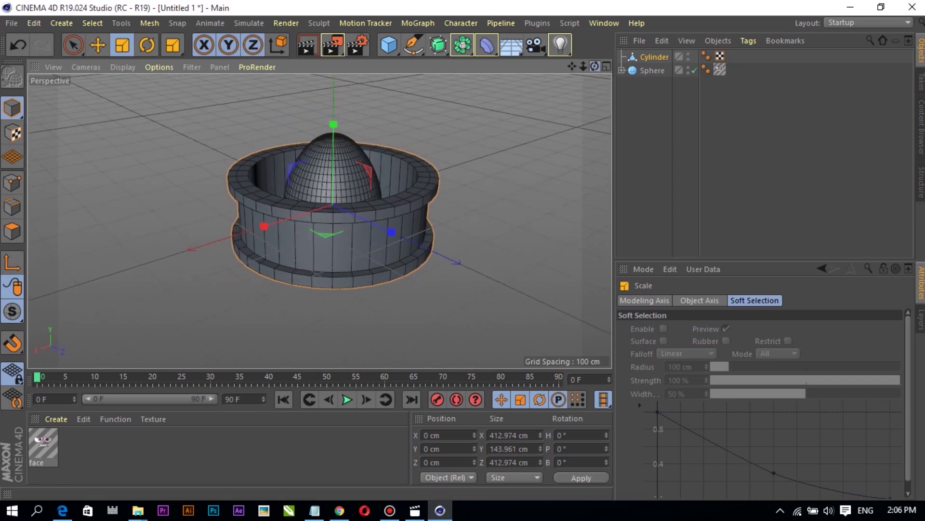
drag(595, 67, 569, 81)
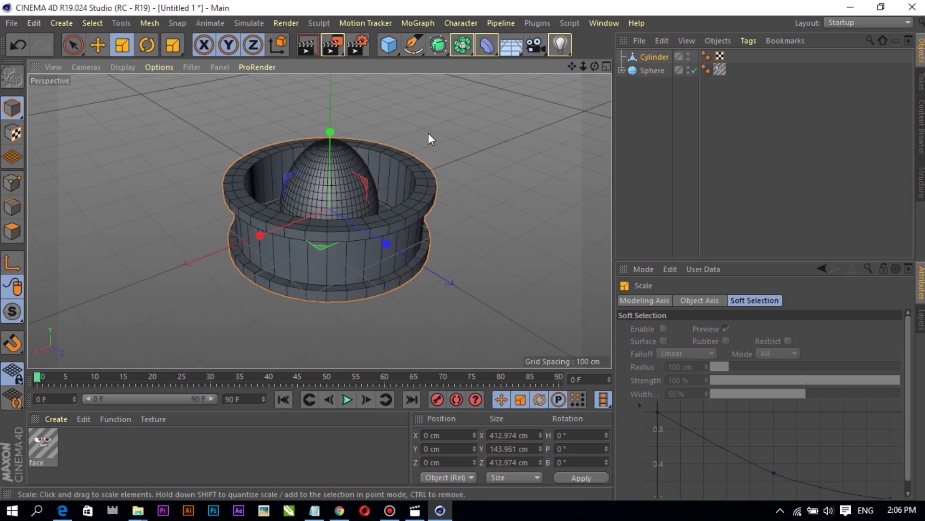
click(415, 511)
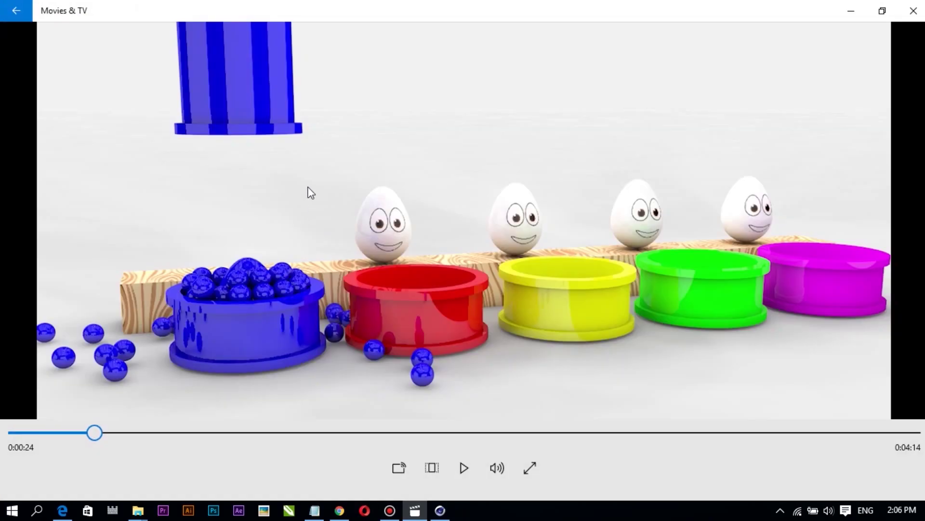